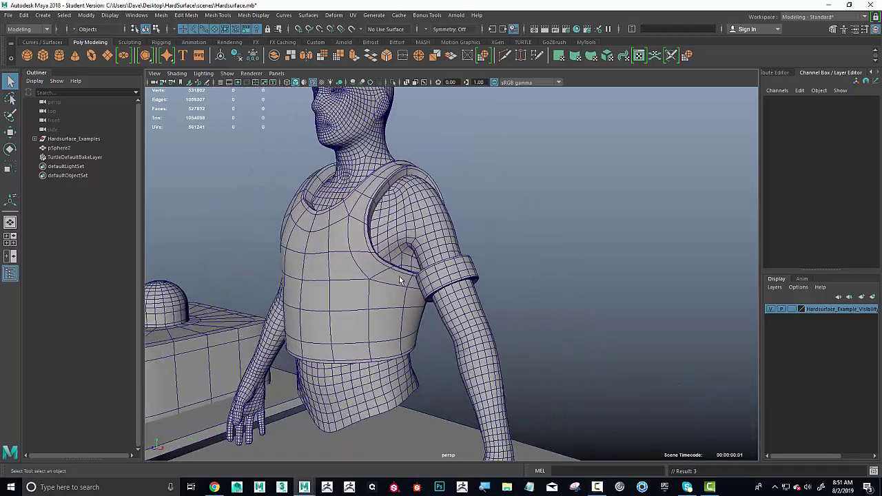
Step: Duplicate three adjacent face loops around the bare upper arm as a separate band mesh
{"action": "middle_click_drag", "start_coordinate": [433, 282], "coordinate": [498, 285], "text": "alt"}
{"action": "left_click_drag", "start_coordinate": [498, 285], "coordinate": [570, 283], "text": "alt"}
{"action": "middle_click_drag", "start_coordinate": [570, 283], "coordinate": [516, 291], "text": "alt"}
{"action": "right_click_drag", "start_coordinate": [517, 291], "coordinate": [586, 289], "text": "alt"}
{"action": "right_click_drag", "start_coordinate": [407, 276], "coordinate": [482, 274], "text": "alt"}
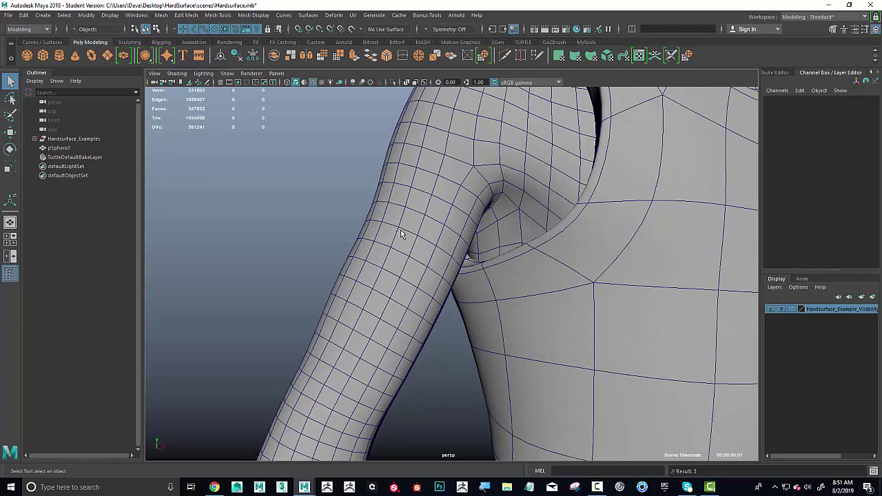
{"action": "right_click_drag", "start_coordinate": [401, 224], "coordinate": [400, 247]}
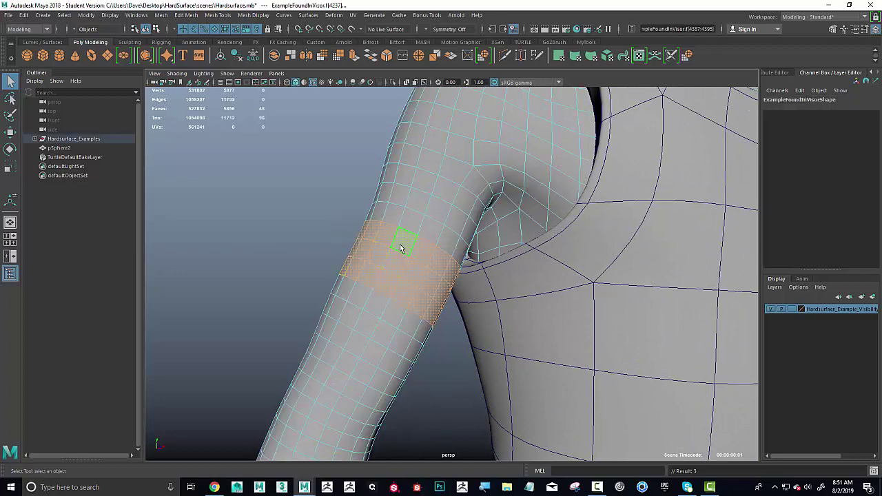
{"action": "left_click", "coordinate": [400, 244]}
{"action": "double_click", "coordinate": [420, 252], "text": "shift"}
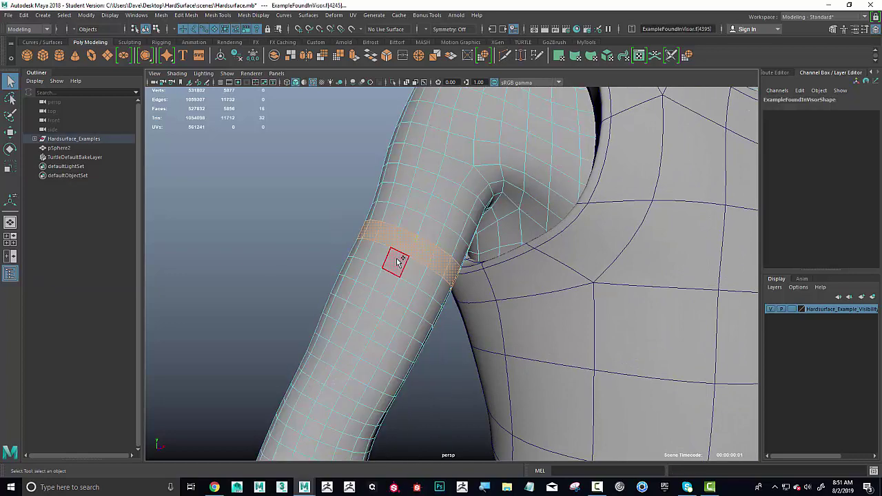
{"action": "double_click", "coordinate": [407, 267], "text": "shift"}
{"action": "double_click", "coordinate": [404, 298], "text": "shift"}
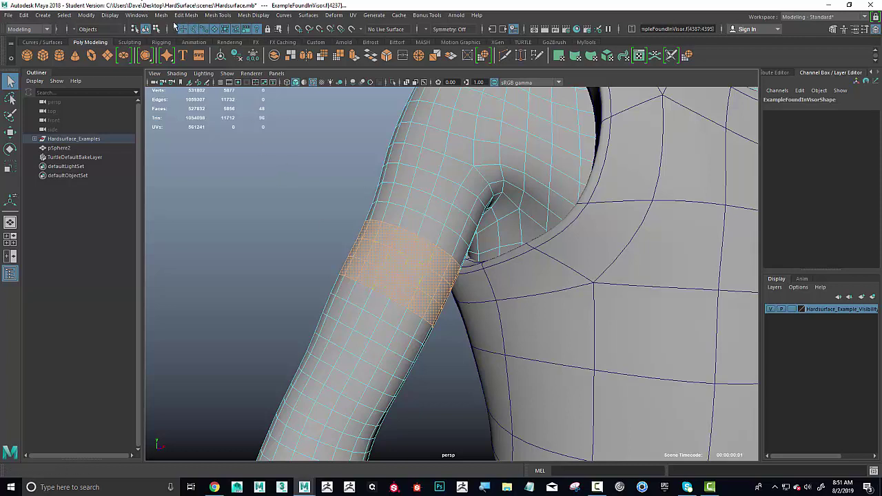
{"action": "left_click", "coordinate": [164, 17]}
{"action": "mouse_move", "coordinate": [182, 17]}
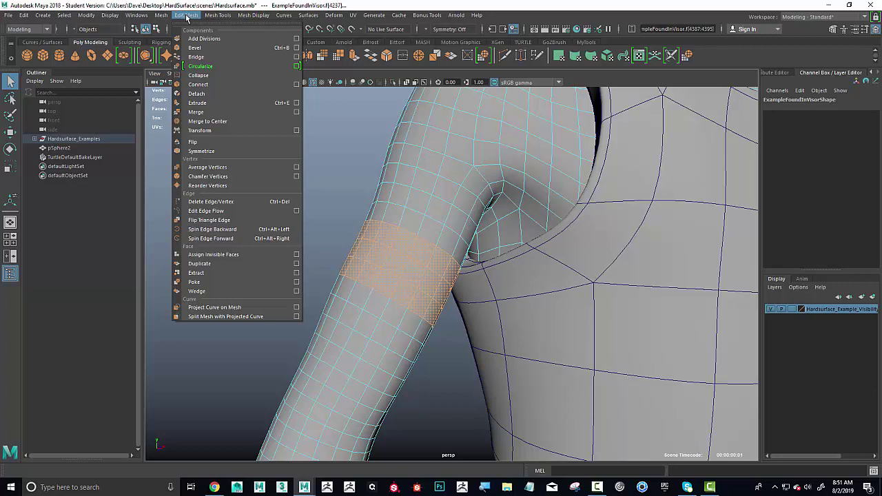
{"action": "left_click", "coordinate": [240, 265]}
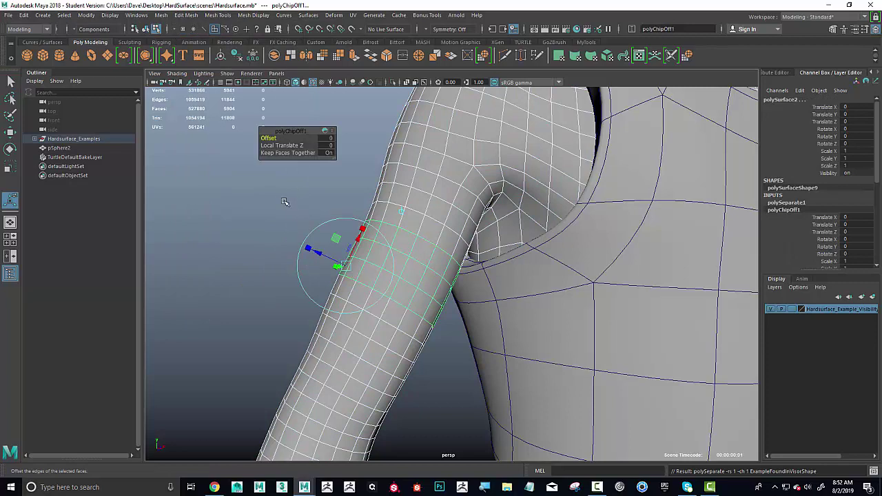
{"action": "right_click_drag", "start_coordinate": [284, 202], "coordinate": [284, 224]}
{"action": "key", "text": "q"}
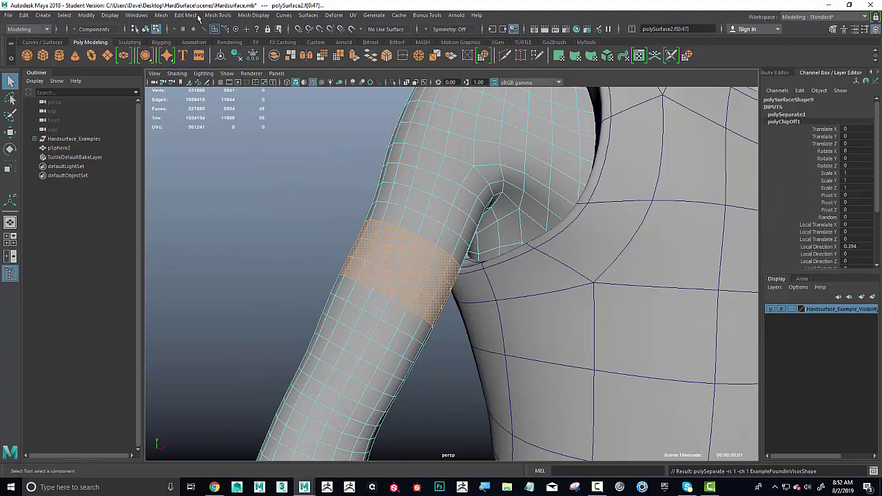
{"action": "left_click", "coordinate": [361, 197]}
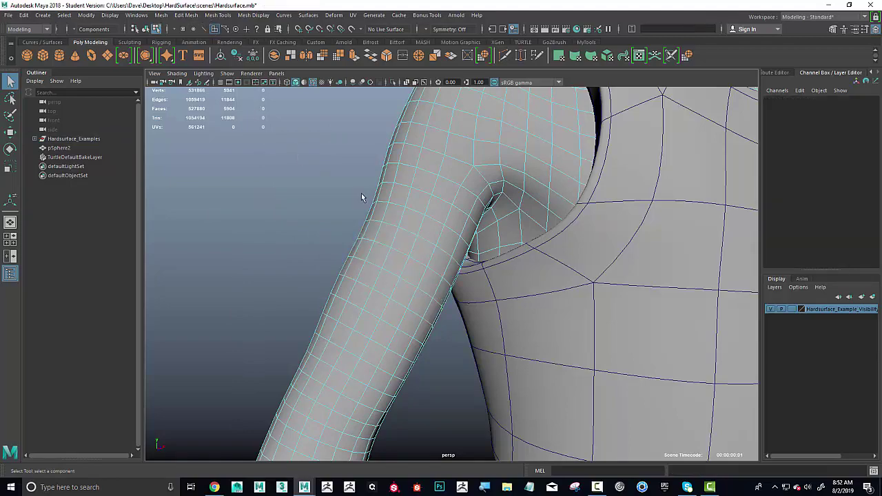
Step: Return to object mode and select the duplicated band mesh on the upper arm
{"action": "left_click_drag", "start_coordinate": [419, 246], "coordinate": [276, 241], "text": "alt"}
{"action": "right_click_drag", "start_coordinate": [276, 241], "coordinate": [322, 251], "text": "alt"}
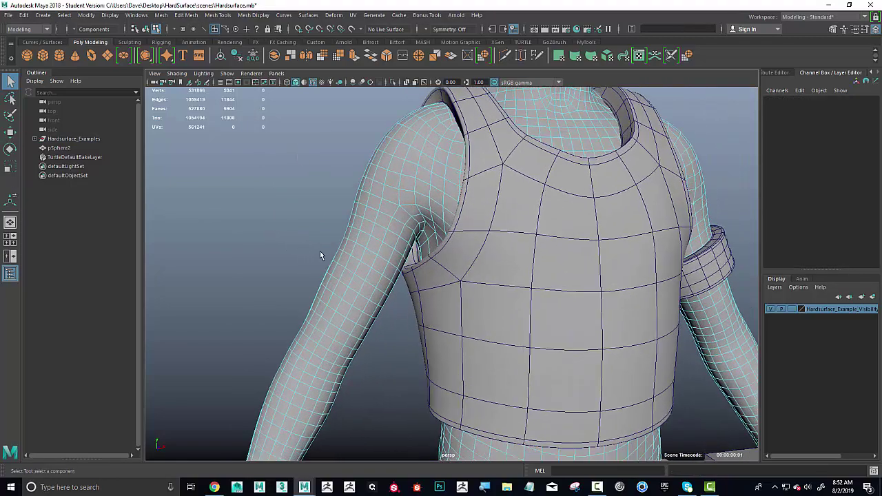
{"action": "middle_click_drag", "start_coordinate": [322, 250], "coordinate": [416, 244], "text": "alt"}
{"action": "left_click_drag", "start_coordinate": [416, 244], "coordinate": [402, 252], "text": "alt"}
{"action": "middle_click_drag", "start_coordinate": [402, 252], "coordinate": [411, 299], "text": "alt"}
{"action": "left_click_drag", "start_coordinate": [412, 299], "coordinate": [429, 307], "text": "alt"}
{"action": "middle_click_drag", "start_coordinate": [429, 307], "coordinate": [403, 245], "text": "alt"}
{"action": "right_click_drag", "start_coordinate": [403, 245], "coordinate": [423, 262], "text": "alt"}
{"action": "right_click_drag", "start_coordinate": [374, 234], "coordinate": [407, 217]}
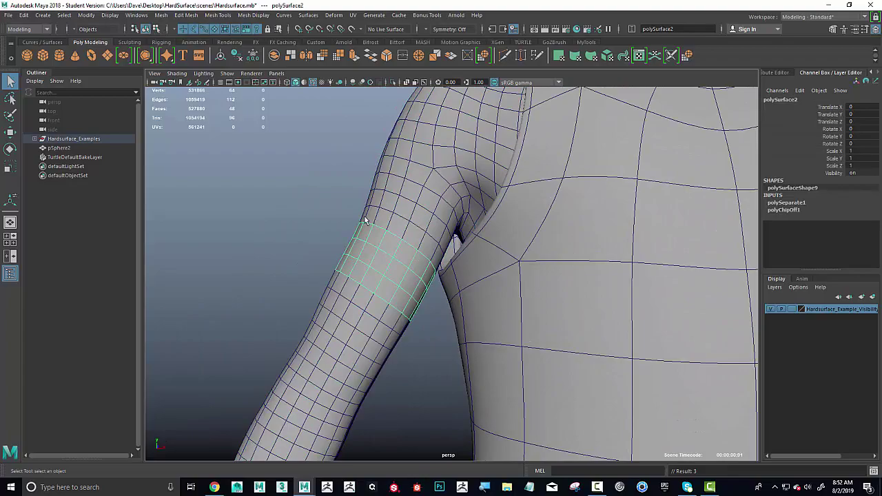
Step: Extrude all faces of the arm band outward to give it thickness, and return to object mode
{"action": "mouse_move", "coordinate": [383, 273]}
{"action": "left_mouse_down", "text": "alt"}
{"action": "mouse_move", "coordinate": [475, 273]}
{"action": "mouse_move", "coordinate": [382, 270]}
{"action": "left_mouse_up", "text": "alt"}
{"action": "mouse_move", "coordinate": [313, 219]}
{"action": "right_mouse_down"}
{"action": "mouse_move", "coordinate": [336, 226]}
{"action": "mouse_move", "coordinate": [324, 234]}
{"action": "mouse_move", "coordinate": [305, 216]}
{"action": "right_mouse_up"}
{"action": "left_click_drag", "start_coordinate": [301, 214], "coordinate": [457, 334]}
{"action": "left_click", "coordinate": [180, 16]}
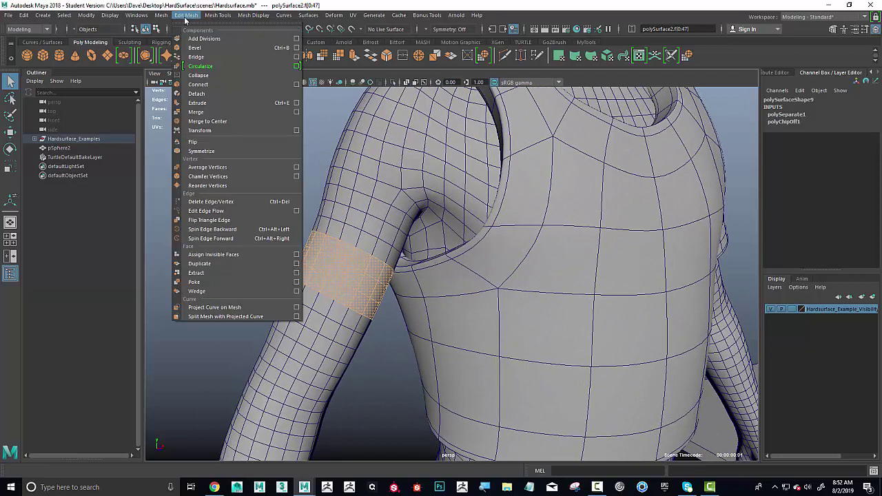
{"action": "left_click", "coordinate": [197, 102]}
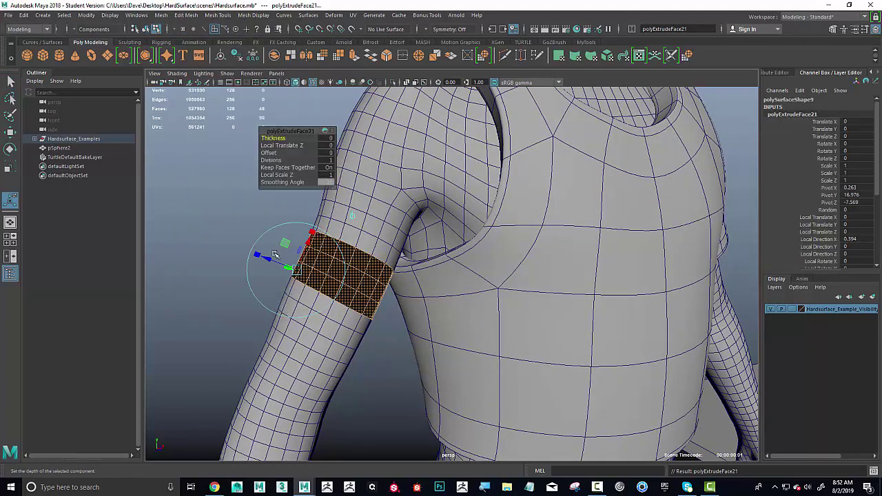
{"action": "left_click_drag", "start_coordinate": [275, 255], "coordinate": [249, 254]}
{"action": "left_click_drag", "start_coordinate": [403, 278], "coordinate": [489, 301], "text": "alt"}
{"action": "right_click_drag", "start_coordinate": [384, 315], "coordinate": [428, 209]}
{"action": "left_click_drag", "start_coordinate": [449, 310], "coordinate": [358, 283], "text": "alt"}
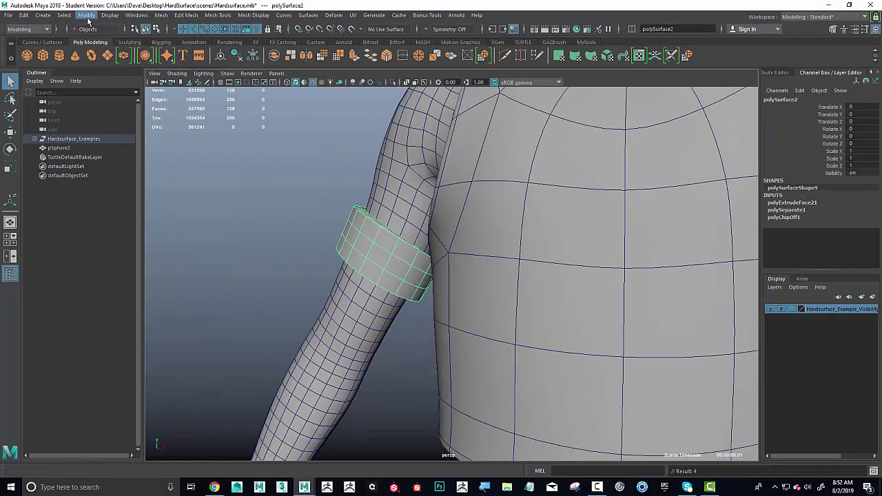
Step: Center the pivot of the arm band
{"action": "left_click", "coordinate": [86, 16]}
{"action": "left_click", "coordinate": [106, 82]}
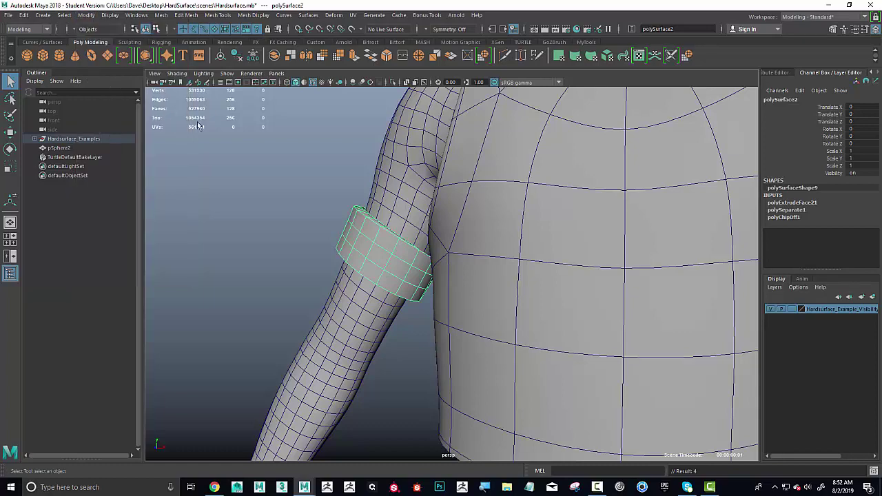
Step: Try moving the arm band off the arm along the X axis, and undo the move
{"action": "left_click", "coordinate": [10, 132]}
{"action": "left_click_drag", "start_coordinate": [431, 257], "coordinate": [228, 277]}
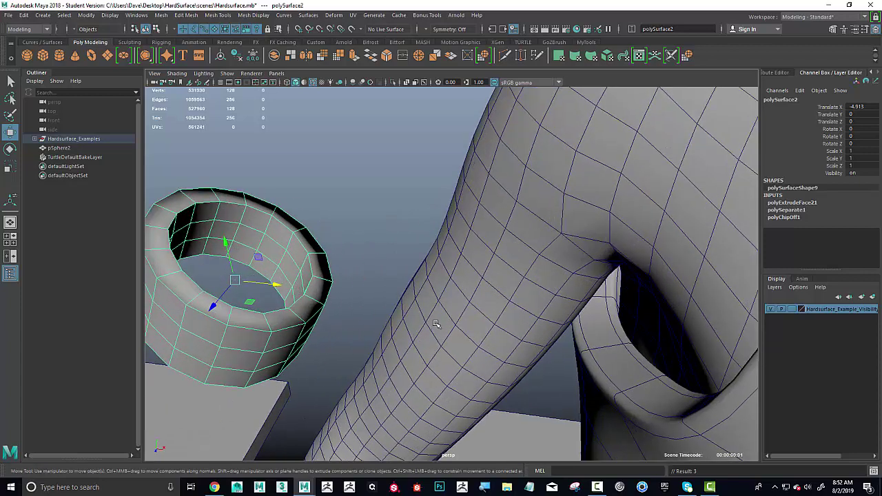
{"action": "key", "text": "ctrl+z"}
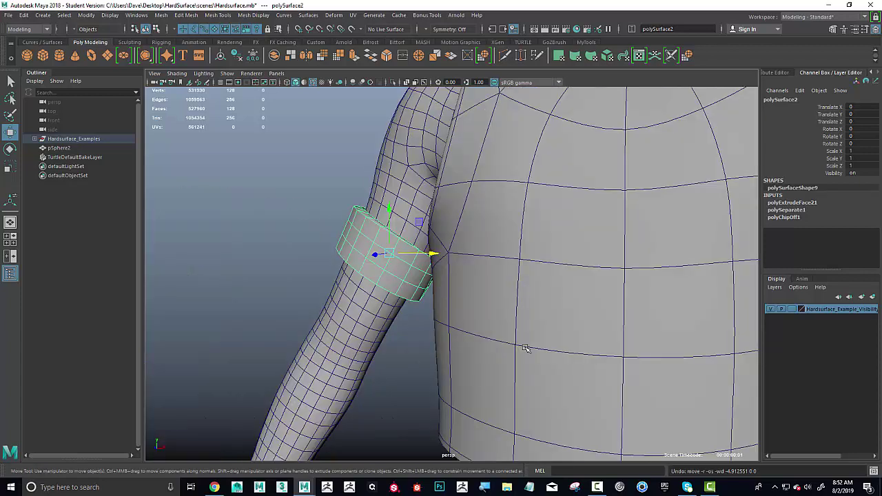
{"action": "left_click_drag", "start_coordinate": [507, 345], "coordinate": [454, 303], "text": "alt"}
{"action": "left_click", "coordinate": [219, 17]}
{"action": "mouse_move", "coordinate": [186, 16]}
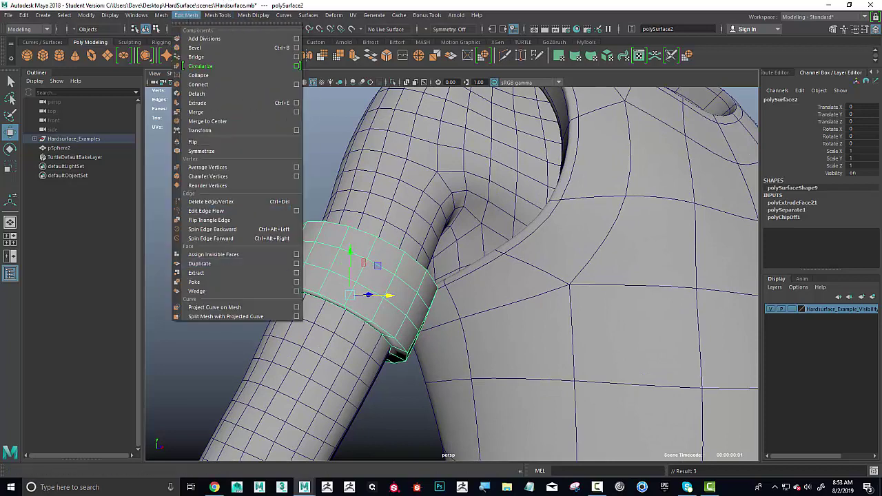
{"action": "left_click", "coordinate": [200, 65]}
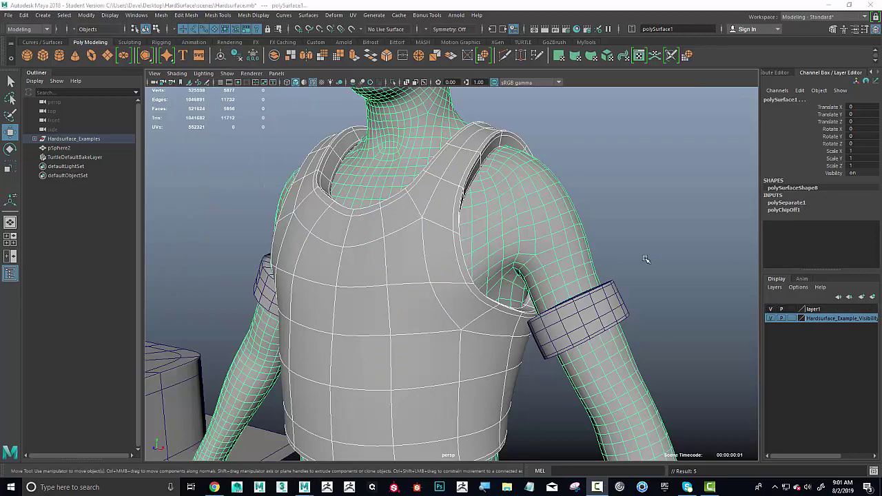
Step: Hide layer1, which holds the vest, to expose the torso
{"action": "left_click_drag", "start_coordinate": [460, 254], "coordinate": [469, 250], "text": "alt"}
{"action": "right_click_drag", "start_coordinate": [468, 250], "coordinate": [453, 195], "text": "alt"}
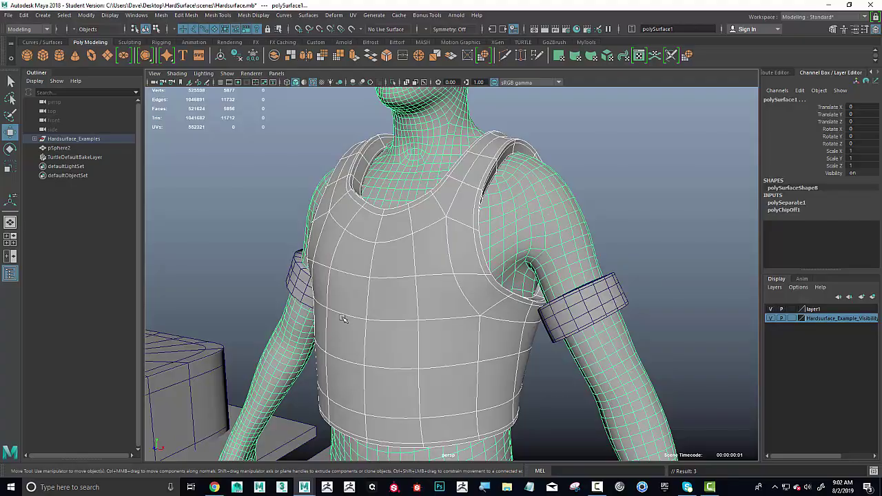
{"action": "left_click_drag", "start_coordinate": [480, 221], "coordinate": [650, 241], "text": "alt"}
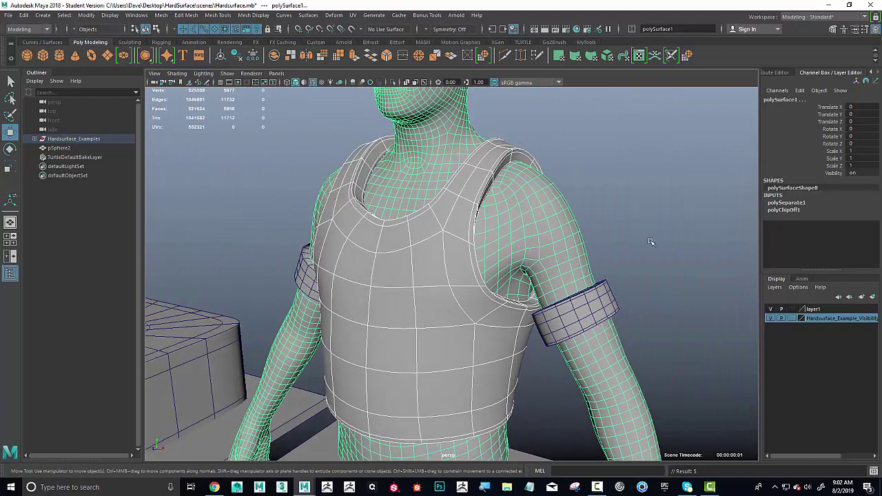
{"action": "left_click", "coordinate": [770, 310]}
{"action": "left_click_drag", "start_coordinate": [475, 239], "coordinate": [503, 231], "text": "alt"}
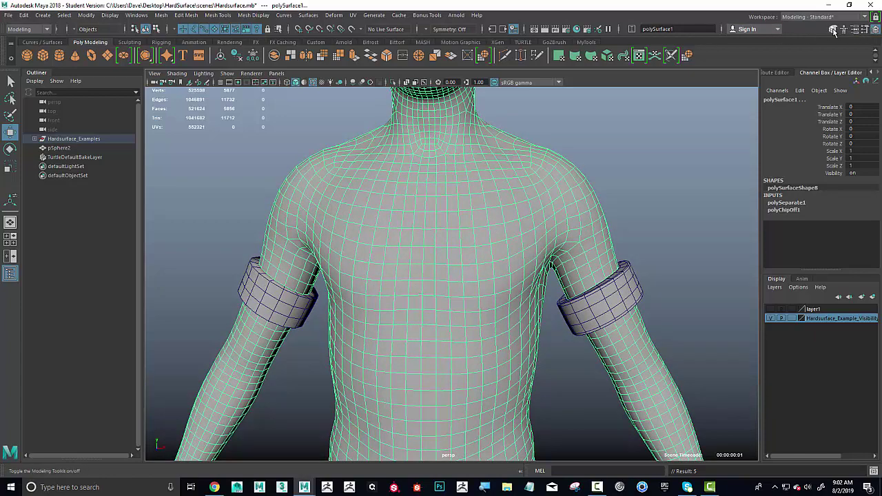
Step: Open the Modeling Toolkit, try Quad Draw, and return to object mode with only the body mesh selected
{"action": "left_click", "coordinate": [833, 30]}
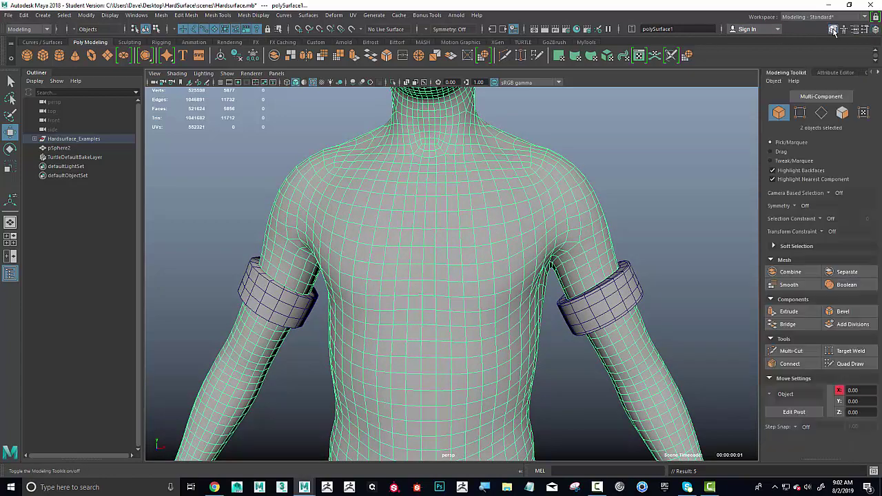
{"action": "left_click", "coordinate": [851, 364]}
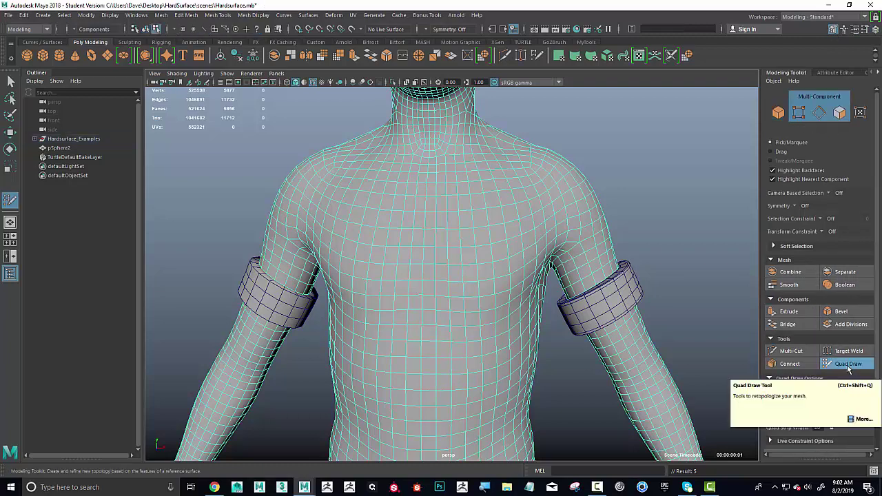
{"action": "key", "text": "q"}
{"action": "left_click_drag", "start_coordinate": [486, 198], "coordinate": [322, 168], "text": "alt"}
{"action": "key", "text": "F8"}
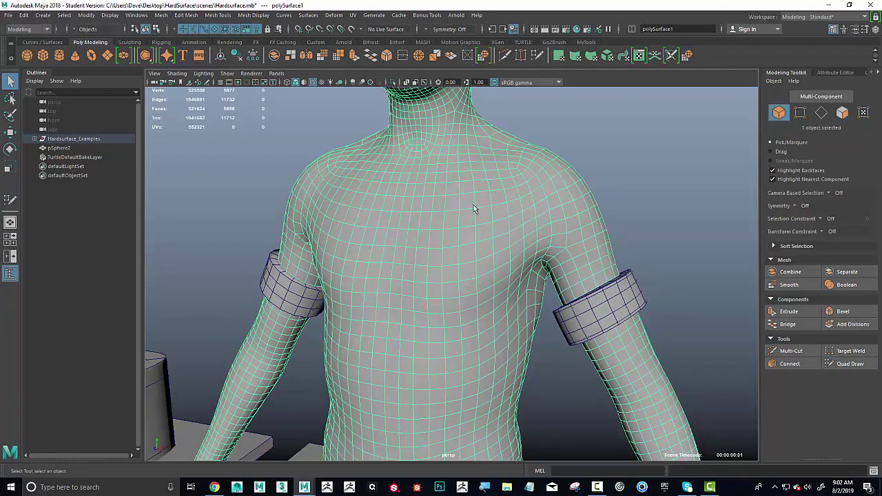
Step: Make the selected body mesh the live surface
{"action": "right_click_drag", "start_coordinate": [472, 207], "coordinate": [400, 212], "text": "alt"}
{"action": "left_click_drag", "start_coordinate": [399, 212], "coordinate": [386, 226], "text": "alt"}
{"action": "right_click_drag", "start_coordinate": [386, 226], "coordinate": [343, 218], "text": "alt"}
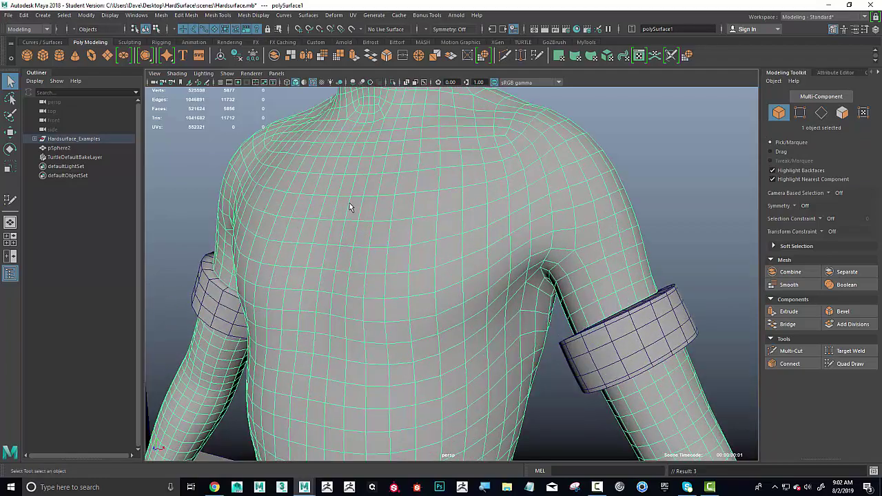
{"action": "left_click", "coordinate": [351, 30]}
Step: Use Quad Draw to place four points on the upper chest and fill them with a quad face
{"action": "mouse_move", "coordinate": [449, 243]}
{"action": "left_mouse_down", "text": "alt"}
{"action": "mouse_move", "coordinate": [386, 222]}
{"action": "mouse_move", "coordinate": [459, 195]}
{"action": "mouse_move", "coordinate": [459, 174]}
{"action": "mouse_move", "coordinate": [412, 194]}
{"action": "mouse_move", "coordinate": [407, 209]}
{"action": "mouse_move", "coordinate": [512, 210]}
{"action": "mouse_move", "coordinate": [453, 215]}
{"action": "mouse_move", "coordinate": [507, 232]}
{"action": "left_mouse_up", "text": "alt"}
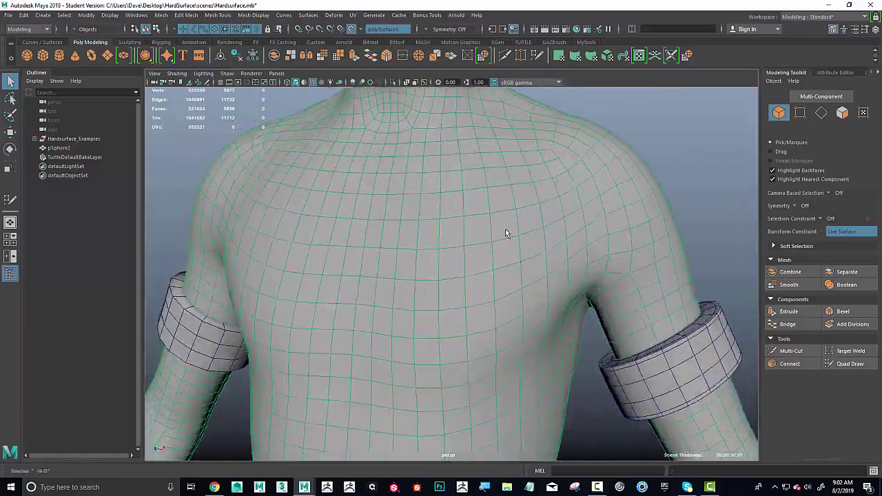
{"action": "left_click", "coordinate": [850, 364]}
{"action": "scroll", "coordinate": [414, 240], "scroll_direction": "up", "scroll_amount": 5}
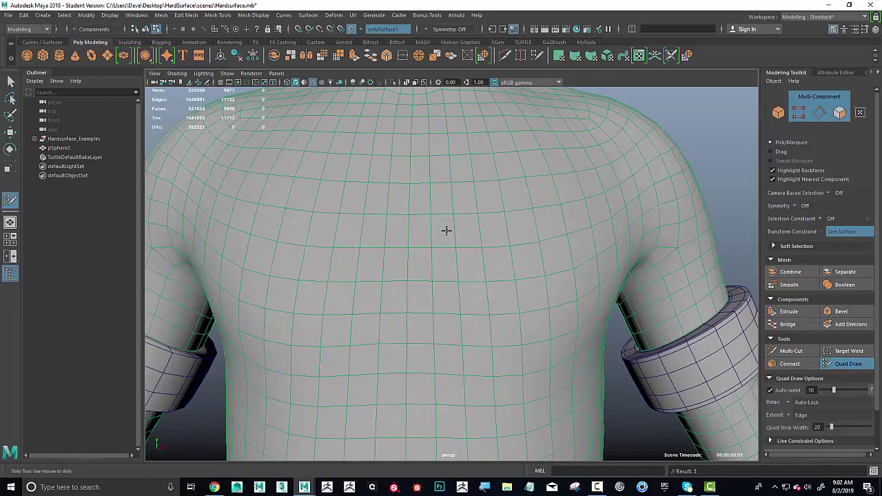
{"action": "left_click_drag", "start_coordinate": [445, 240], "coordinate": [404, 256], "text": "alt"}
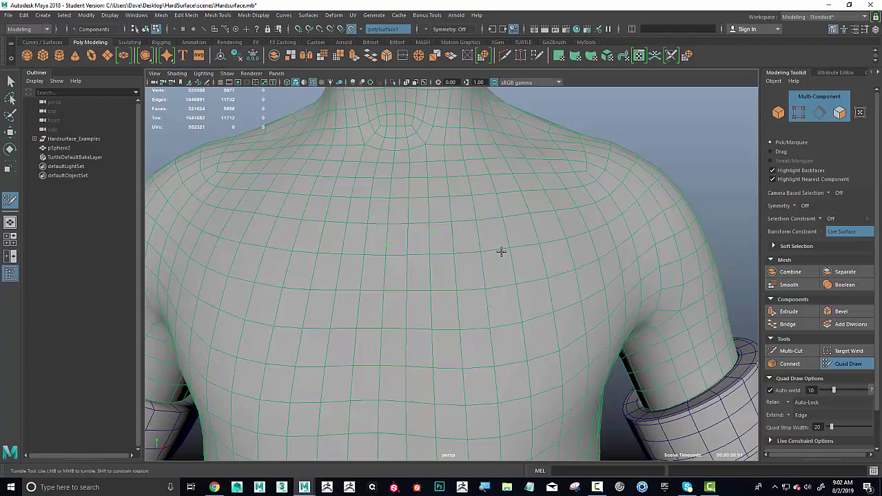
{"action": "left_click_drag", "start_coordinate": [497, 250], "coordinate": [381, 233], "text": "alt"}
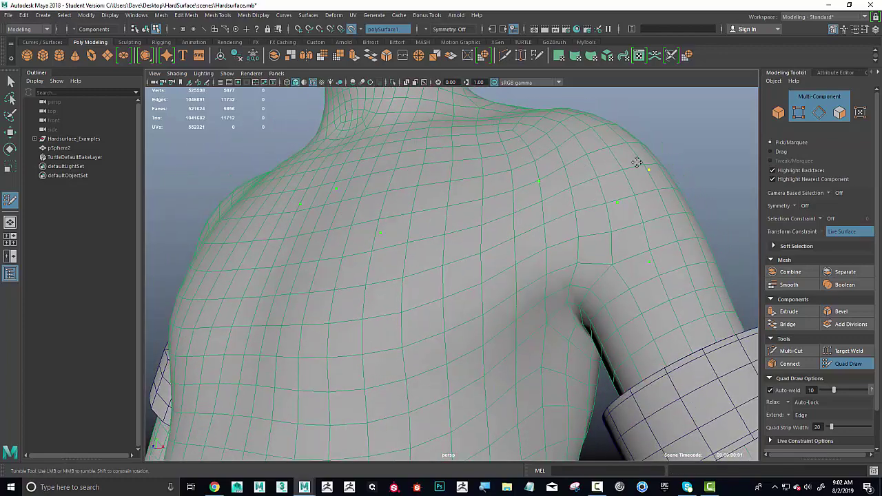
{"action": "left_click_drag", "start_coordinate": [492, 145], "coordinate": [539, 204], "text": "alt"}
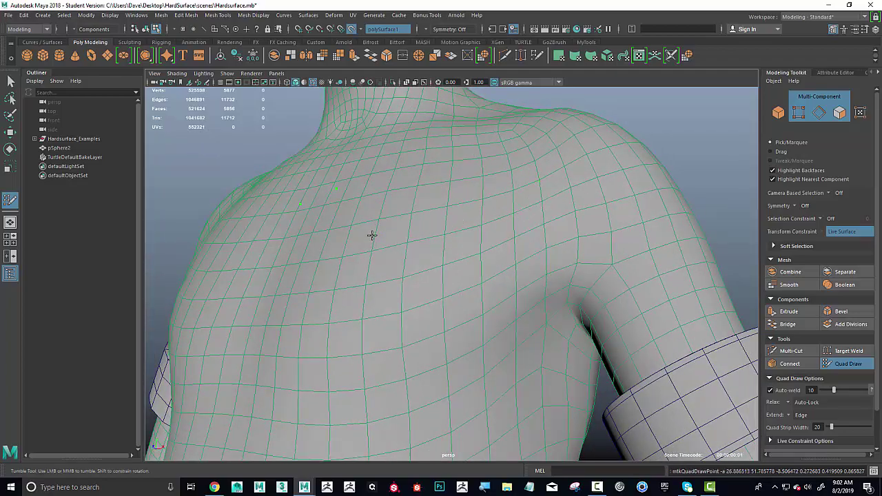
{"action": "right_click_drag", "start_coordinate": [374, 237], "coordinate": [498, 259], "text": "alt"}
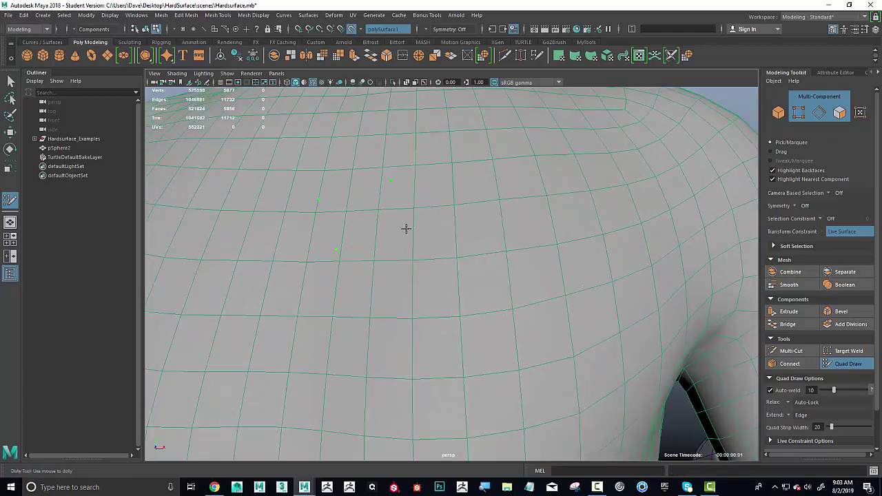
{"action": "mouse_move", "coordinate": [478, 236]}
{"action": "left_mouse_down", "text": "alt"}
{"action": "mouse_move", "coordinate": [502, 238]}
{"action": "mouse_move", "coordinate": [485, 236]}
{"action": "left_mouse_up", "text": "alt"}
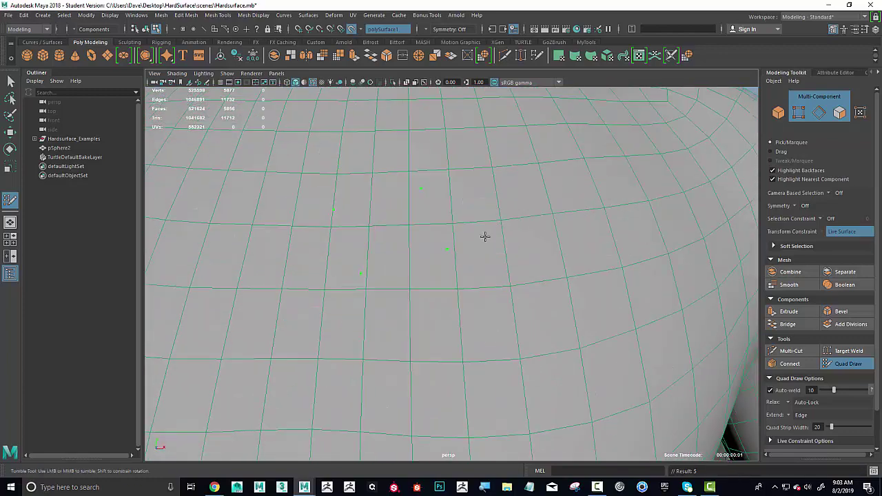
{"action": "left_click", "coordinate": [418, 221], "text": "shift"}
{"action": "left_click", "coordinate": [398, 224], "text": "shift"}
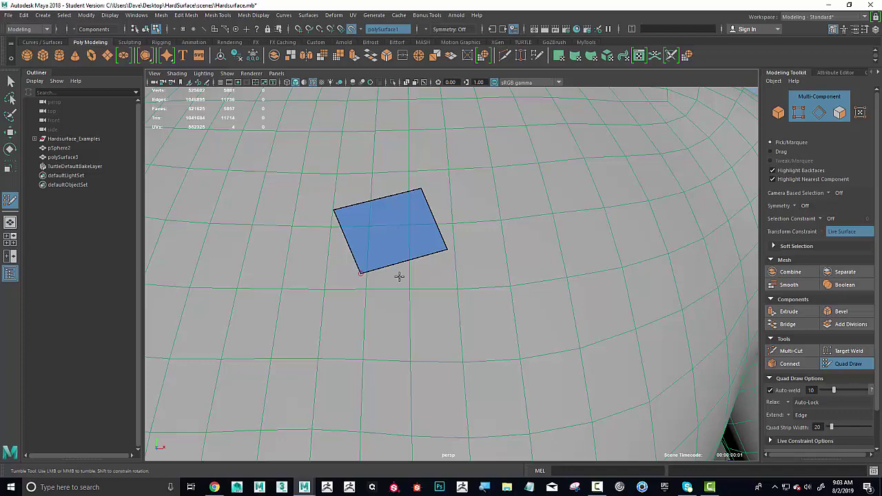
Step: Reposition the lower corner points of the new quad on the chest surface
{"action": "mouse_move", "coordinate": [406, 277]}
{"action": "left_mouse_down", "text": "alt"}
{"action": "mouse_move", "coordinate": [410, 262]}
{"action": "mouse_move", "coordinate": [347, 296]}
{"action": "mouse_move", "coordinate": [403, 287]}
{"action": "left_mouse_up", "text": "alt"}
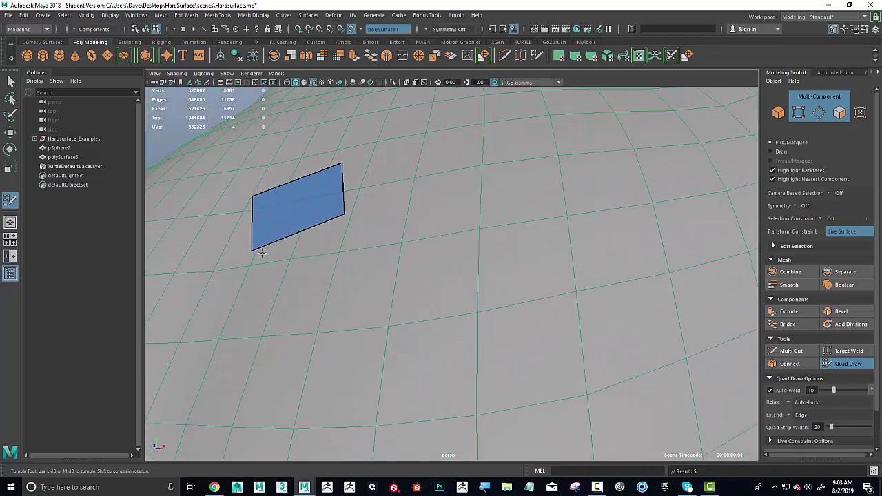
{"action": "left_click_drag", "start_coordinate": [252, 252], "coordinate": [224, 249]}
{"action": "left_click_drag", "start_coordinate": [343, 216], "coordinate": [236, 270]}
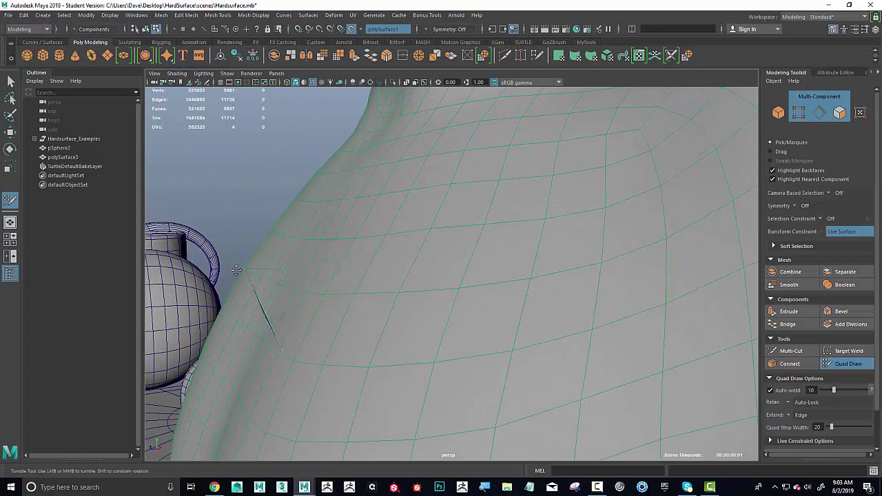
Step: Undo the last corner tweaks and widen the chest quad by moving its upper corner toward the character's left shoulder
{"action": "left_click_drag", "start_coordinate": [359, 276], "coordinate": [399, 274], "text": "alt"}
{"action": "key", "text": "ctrl+z"}
{"action": "key", "text": "ctrl+z"}
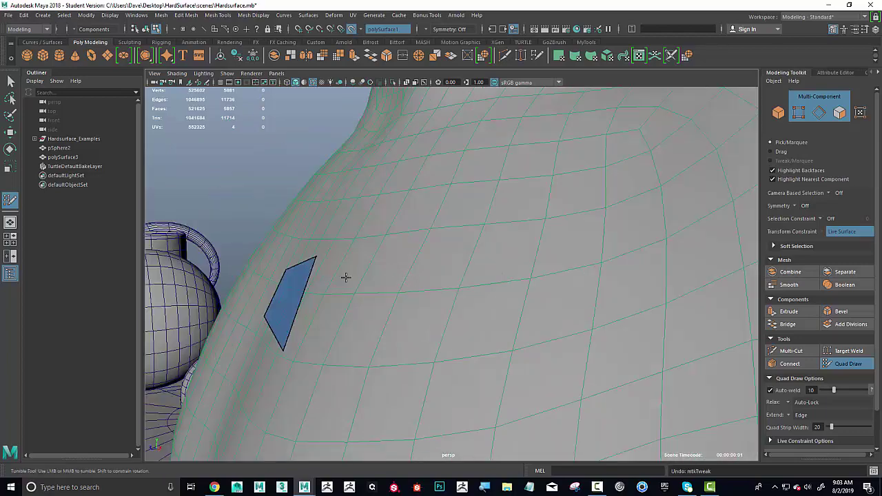
{"action": "left_click_drag", "start_coordinate": [316, 277], "coordinate": [449, 259], "text": "alt"}
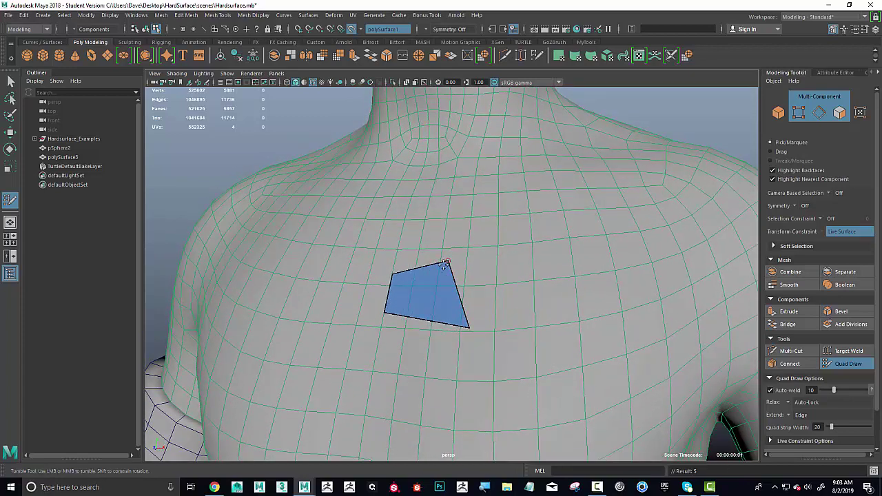
{"action": "mouse_move", "coordinate": [447, 263]}
{"action": "left_mouse_down"}
{"action": "mouse_move", "coordinate": [469, 246]}
{"action": "mouse_move", "coordinate": [464, 264]}
{"action": "mouse_move", "coordinate": [485, 250]}
{"action": "mouse_move", "coordinate": [460, 257]}
{"action": "mouse_move", "coordinate": [473, 257]}
{"action": "left_mouse_up"}
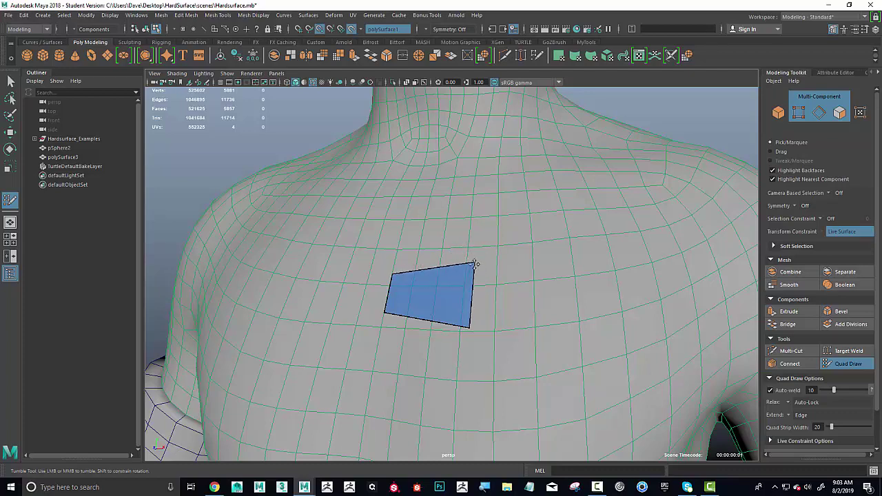
Step: Adjust the chest quad's two shoulder-side corners so that edge is ready to continue the strip
{"action": "right_click_drag", "start_coordinate": [507, 287], "coordinate": [411, 285], "text": "alt"}
{"action": "left_click_drag", "start_coordinate": [412, 285], "coordinate": [443, 299], "text": "alt"}
{"action": "right_click_drag", "start_coordinate": [443, 299], "coordinate": [512, 275], "text": "alt"}
{"action": "middle_click_drag", "start_coordinate": [512, 275], "coordinate": [445, 276], "text": "alt"}
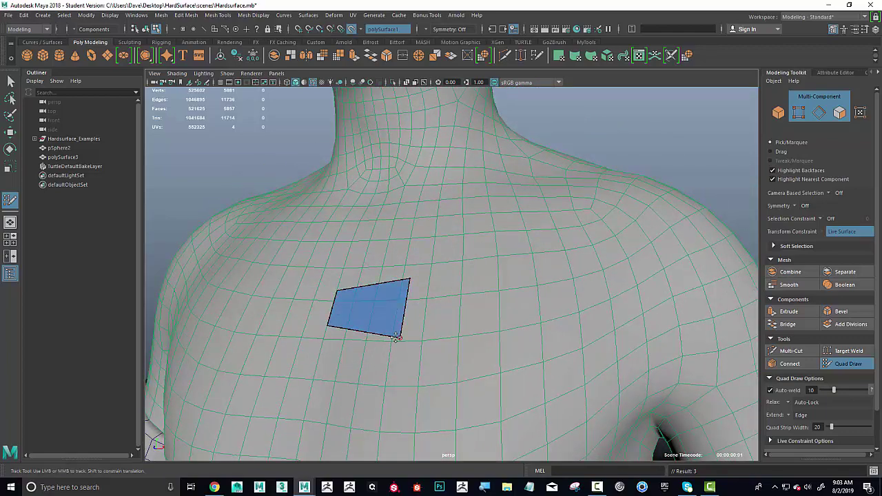
{"action": "left_click_drag", "start_coordinate": [397, 337], "coordinate": [411, 317]}
{"action": "left_click_drag", "start_coordinate": [410, 279], "coordinate": [405, 279]}
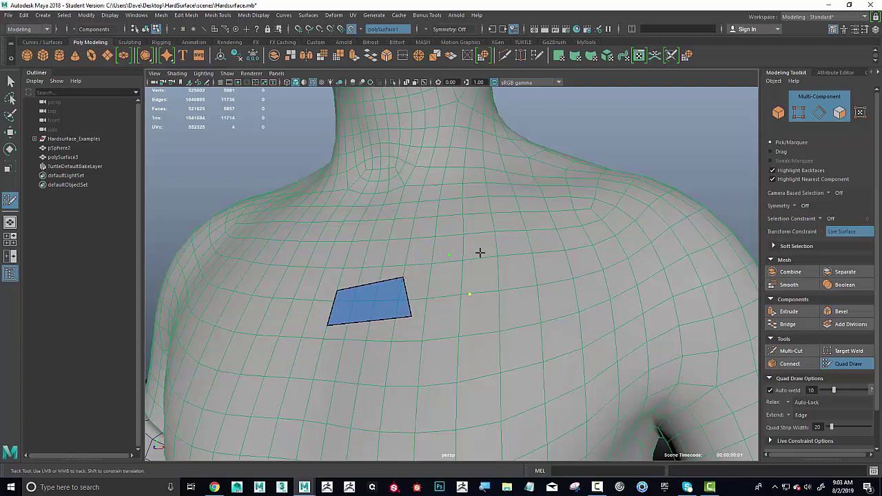
Step: Extend the chest quad into a curved strip of quads running up to the top of the character's left shoulder
{"action": "left_click", "coordinate": [437, 280], "text": "shift"}
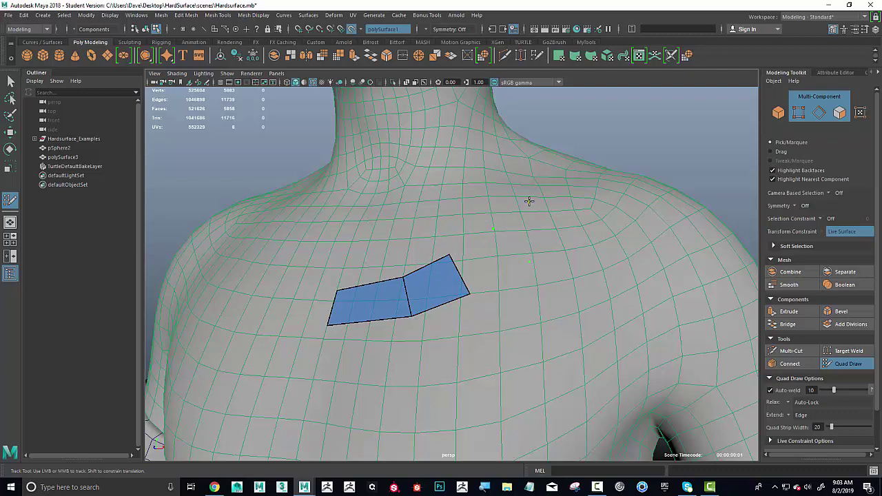
{"action": "left_click_drag", "start_coordinate": [529, 201], "coordinate": [539, 284], "text": "alt"}
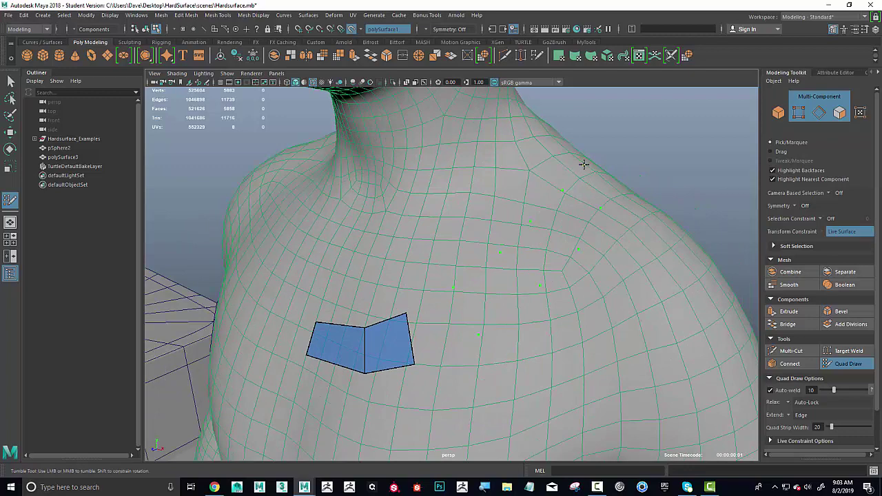
{"action": "left_click_drag", "start_coordinate": [622, 207], "coordinate": [620, 235], "text": "alt"}
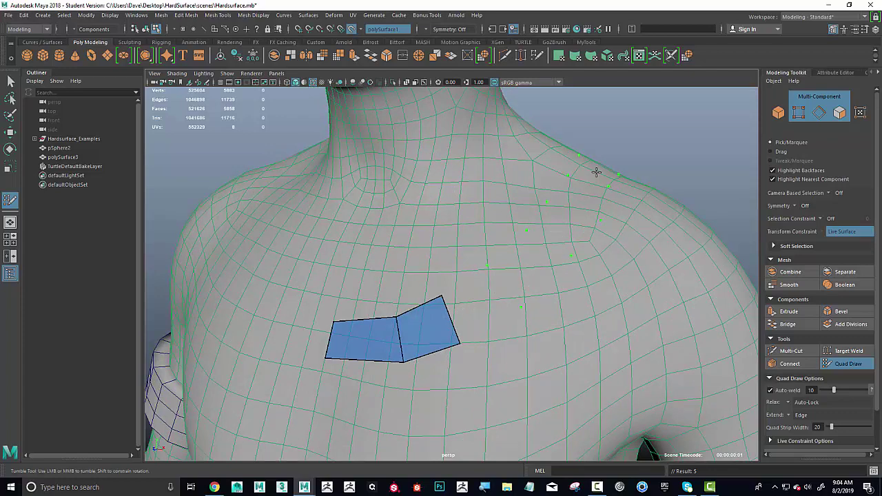
{"action": "mouse_move", "coordinate": [474, 307]}
{"action": "left_mouse_down"}
{"action": "mouse_move", "coordinate": [586, 190]}
{"action": "mouse_move", "coordinate": [590, 170]}
{"action": "left_mouse_up"}
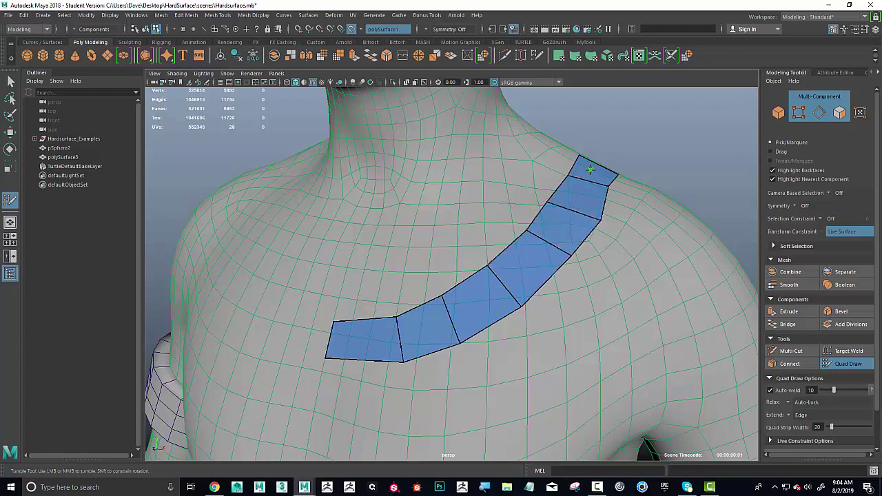
Step: Place points across the upper back and fill them with quads that continue the strip over the shoulder
{"action": "left_click_drag", "start_coordinate": [620, 239], "coordinate": [478, 260], "text": "alt"}
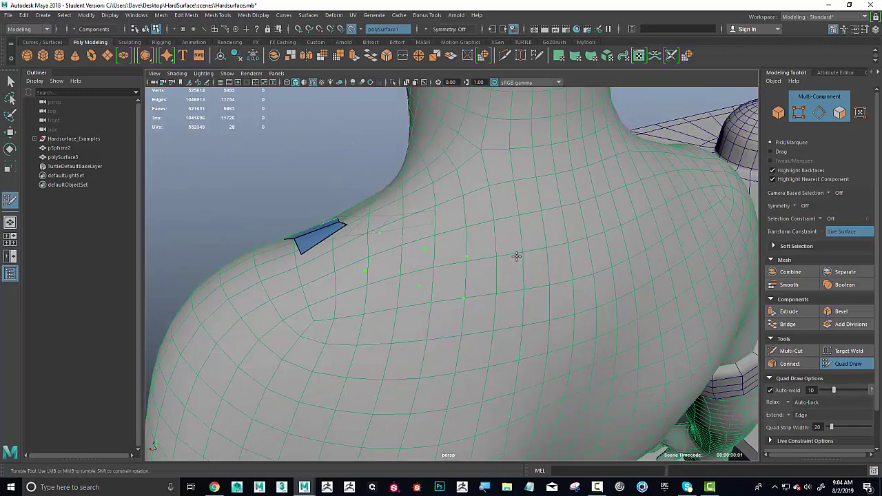
{"action": "left_click_drag", "start_coordinate": [555, 308], "coordinate": [510, 300], "text": "alt"}
{"action": "left_click_drag", "start_coordinate": [577, 290], "coordinate": [564, 285], "text": "alt"}
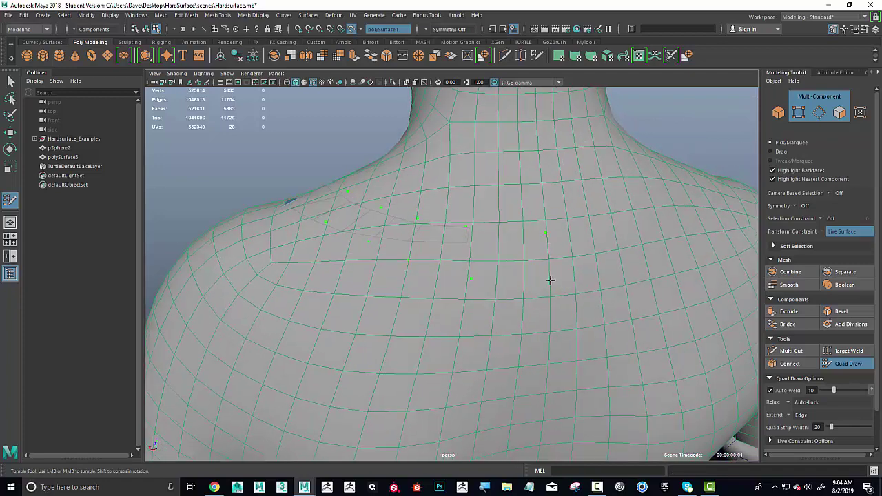
{"action": "mouse_move", "coordinate": [526, 268]}
{"action": "left_mouse_down", "text": "shift"}
{"action": "mouse_move", "coordinate": [452, 258]}
{"action": "mouse_move", "coordinate": [355, 221]}
{"action": "mouse_move", "coordinate": [393, 252]}
{"action": "mouse_move", "coordinate": [427, 258]}
{"action": "left_mouse_up", "text": "shift"}
Step: Fill quads branching off the shoulder strip and turning down the front toward the armpit
{"action": "mouse_move", "coordinate": [522, 303]}
{"action": "left_mouse_down", "text": "alt"}
{"action": "mouse_move", "coordinate": [616, 301]}
{"action": "mouse_move", "coordinate": [613, 252]}
{"action": "mouse_move", "coordinate": [605, 246]}
{"action": "mouse_move", "coordinate": [559, 291]}
{"action": "mouse_move", "coordinate": [492, 321]}
{"action": "mouse_move", "coordinate": [365, 357]}
{"action": "mouse_move", "coordinate": [434, 339]}
{"action": "mouse_move", "coordinate": [561, 282]}
{"action": "mouse_move", "coordinate": [599, 248]}
{"action": "left_mouse_up", "text": "alt"}
{"action": "left_click_drag", "start_coordinate": [579, 293], "coordinate": [393, 289], "text": "alt"}
{"action": "right_click_drag", "start_coordinate": [413, 292], "coordinate": [505, 293], "text": "alt"}
{"action": "left_click_drag", "start_coordinate": [506, 294], "coordinate": [561, 293], "text": "alt"}
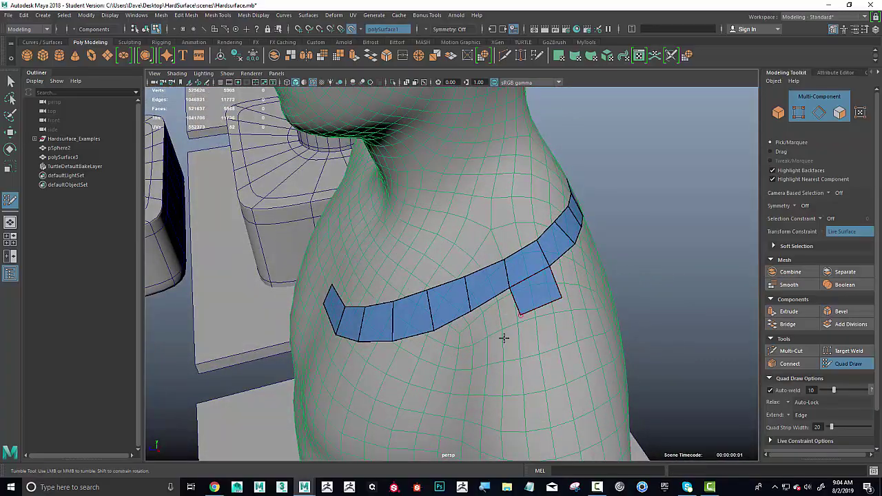
{"action": "left_click_drag", "start_coordinate": [504, 338], "coordinate": [549, 325], "text": "alt"}
{"action": "left_click", "coordinate": [568, 246], "text": "shift"}
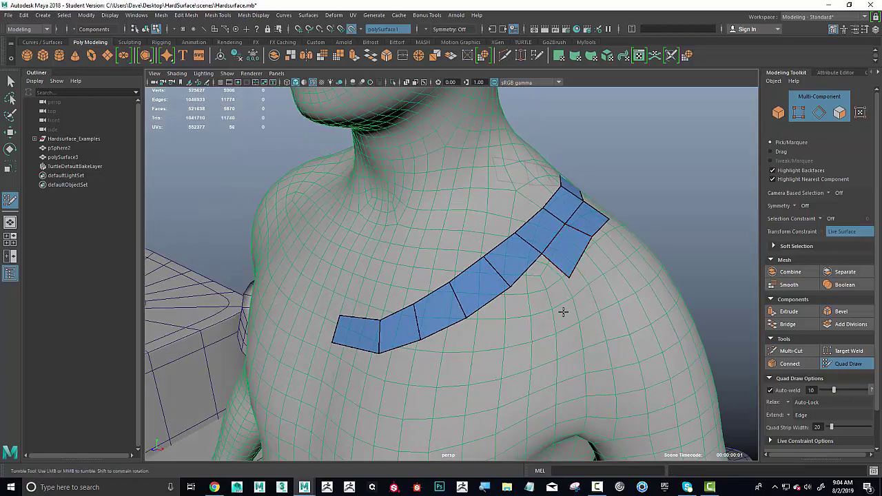
{"action": "left_click", "coordinate": [549, 290], "text": "shift"}
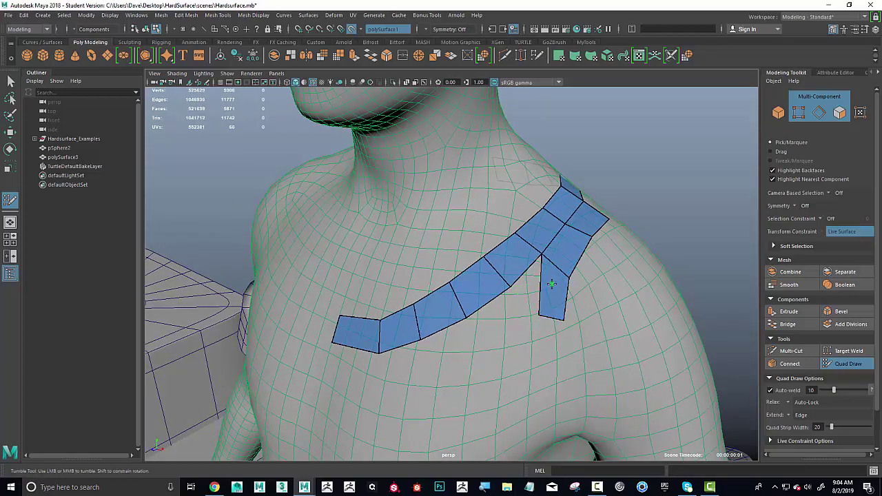
Step: Place points down to the armpit and fill them with quads to lengthen the branch strip
{"action": "left_click_drag", "start_coordinate": [550, 345], "coordinate": [542, 276], "text": "alt"}
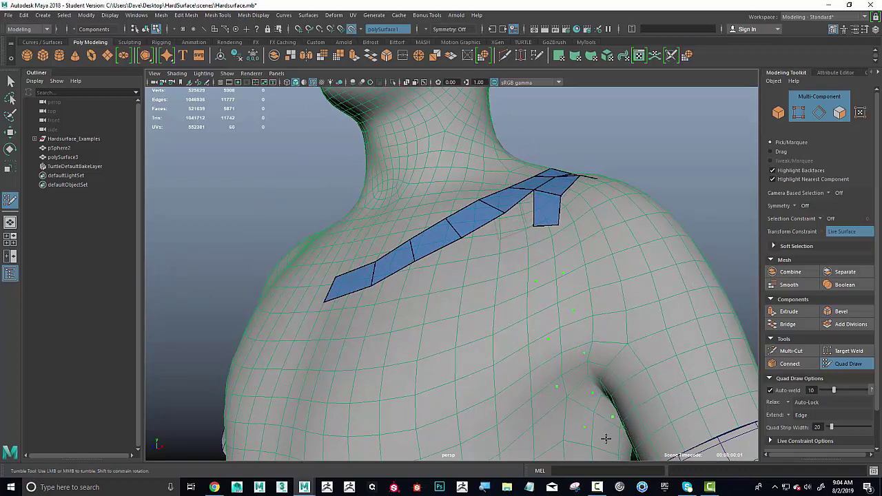
{"action": "mouse_move", "coordinate": [606, 438]}
{"action": "left_mouse_down"}
{"action": "mouse_move", "coordinate": [547, 277]}
{"action": "mouse_move", "coordinate": [546, 237]}
{"action": "mouse_move", "coordinate": [434, 305]}
{"action": "mouse_move", "coordinate": [423, 350]}
{"action": "mouse_move", "coordinate": [494, 332]}
{"action": "mouse_move", "coordinate": [542, 215]}
{"action": "mouse_move", "coordinate": [525, 351]}
{"action": "mouse_move", "coordinate": [553, 394]}
{"action": "left_mouse_up"}
{"action": "mouse_move", "coordinate": [588, 295]}
{"action": "left_mouse_down", "text": "alt"}
{"action": "mouse_move", "coordinate": [528, 266]}
{"action": "mouse_move", "coordinate": [492, 311]}
{"action": "mouse_move", "coordinate": [590, 310]}
{"action": "mouse_move", "coordinate": [556, 325]}
{"action": "mouse_move", "coordinate": [520, 289]}
{"action": "left_mouse_up", "text": "alt"}
{"action": "middle_click_drag", "start_coordinate": [520, 289], "coordinate": [555, 252], "text": "alt"}
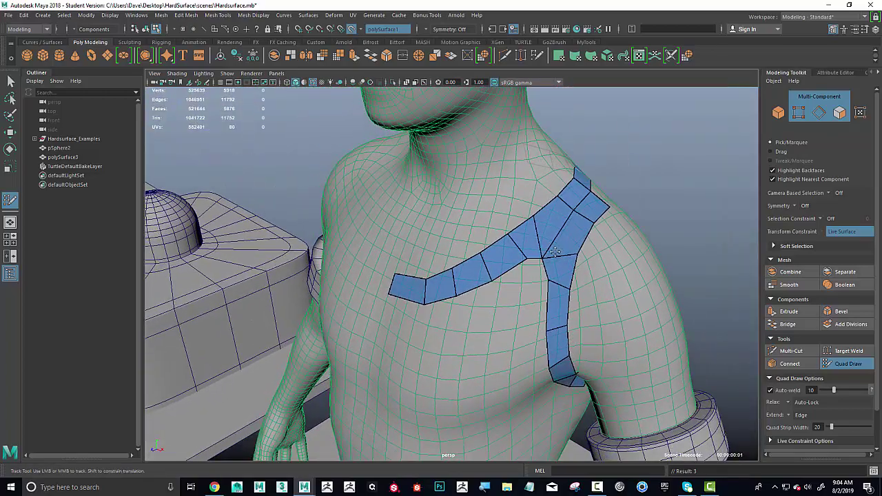
Step: Move the vertex where the chest and armpit strips meet into place and fill a quad in their inner corner
{"action": "left_click_drag", "start_coordinate": [545, 257], "coordinate": [558, 237]}
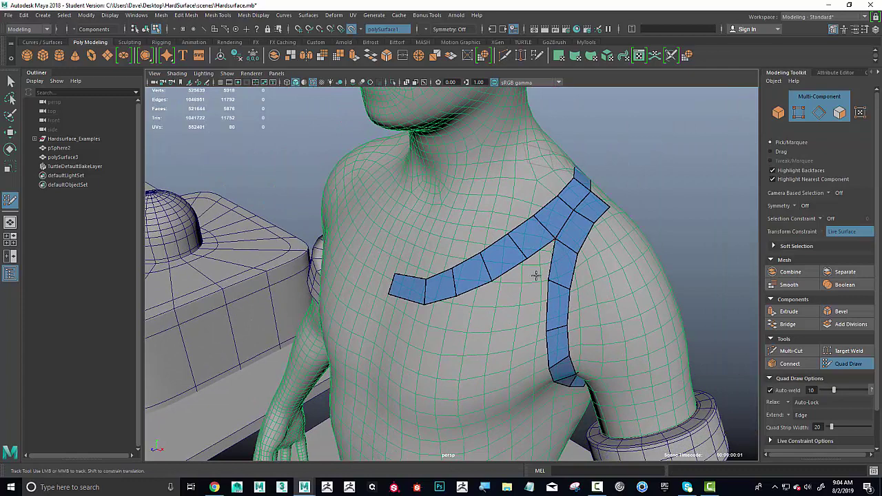
{"action": "right_click_drag", "start_coordinate": [537, 273], "coordinate": [561, 253], "text": "alt"}
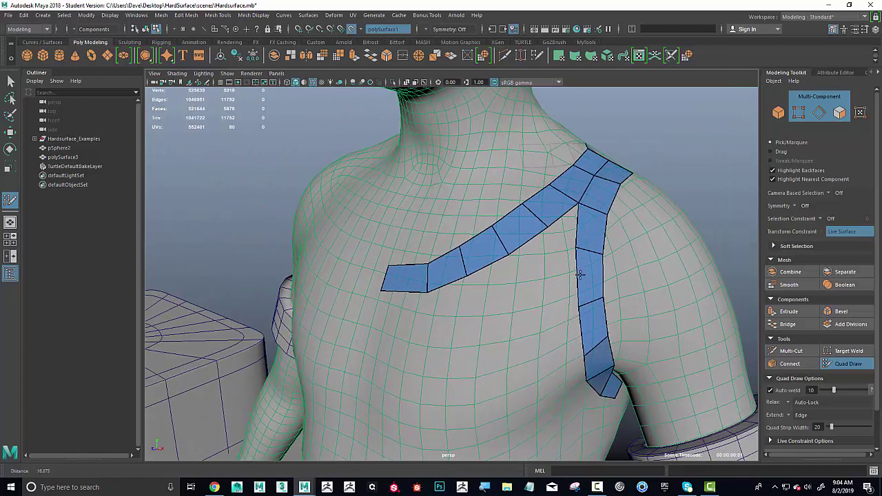
{"action": "left_click", "coordinate": [559, 243], "text": "shift"}
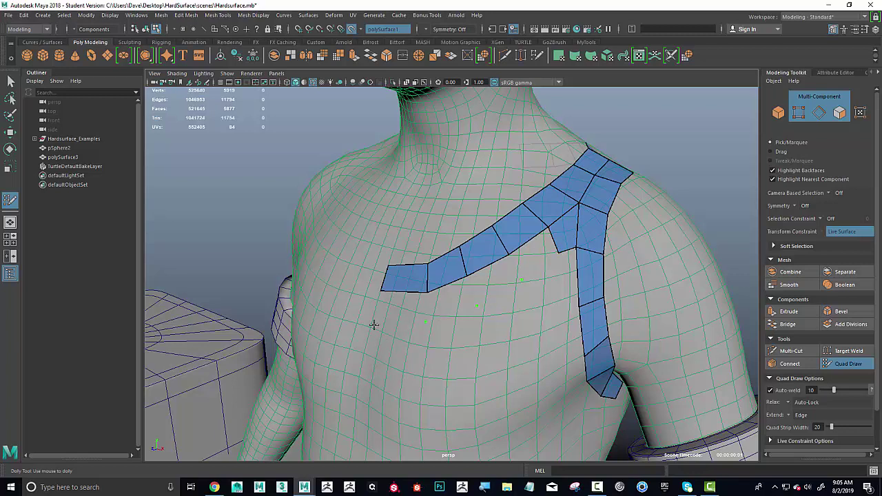
Step: Fill two more rows of quads beneath the chest strip, replacing the misshapen geometry beside the armpit strip
{"action": "mouse_move", "coordinate": [377, 316]}
{"action": "left_mouse_down"}
{"action": "mouse_move", "coordinate": [447, 299]}
{"action": "mouse_move", "coordinate": [534, 253]}
{"action": "mouse_move", "coordinate": [535, 302]}
{"action": "left_mouse_up"}
{"action": "left_click", "coordinate": [564, 308]}
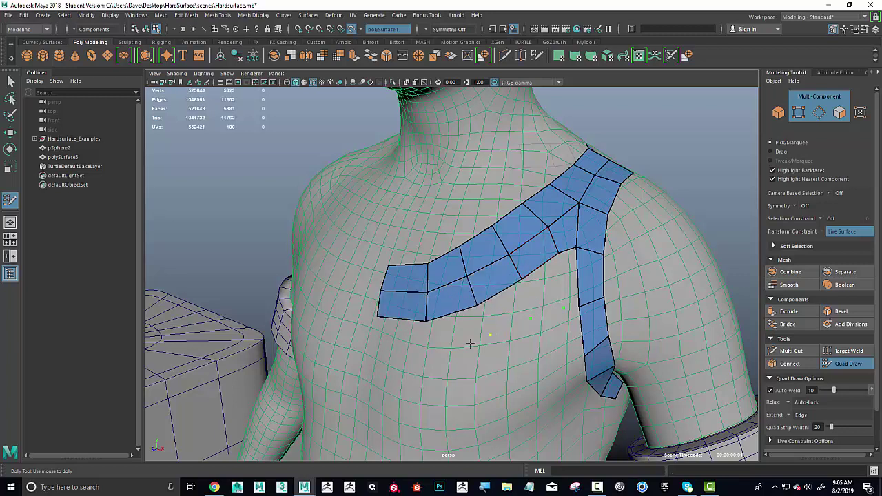
{"action": "left_click", "coordinate": [378, 348]}
{"action": "left_click_drag", "start_coordinate": [407, 336], "coordinate": [568, 281], "text": "shift"}
{"action": "left_click", "coordinate": [563, 283], "text": "ctrl+shift"}
{"action": "left_click", "coordinate": [550, 299], "text": "ctrl+shift"}
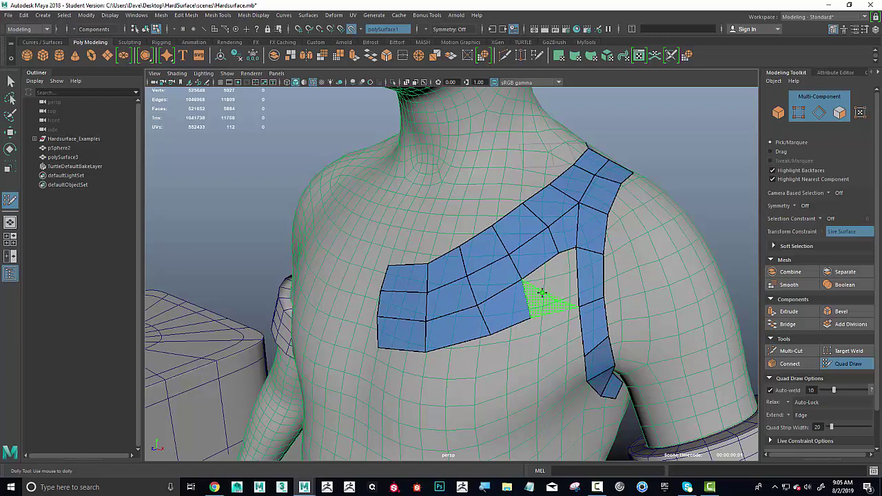
{"action": "left_click", "coordinate": [542, 288], "text": "shift"}
{"action": "left_click", "coordinate": [568, 277], "text": "shift"}
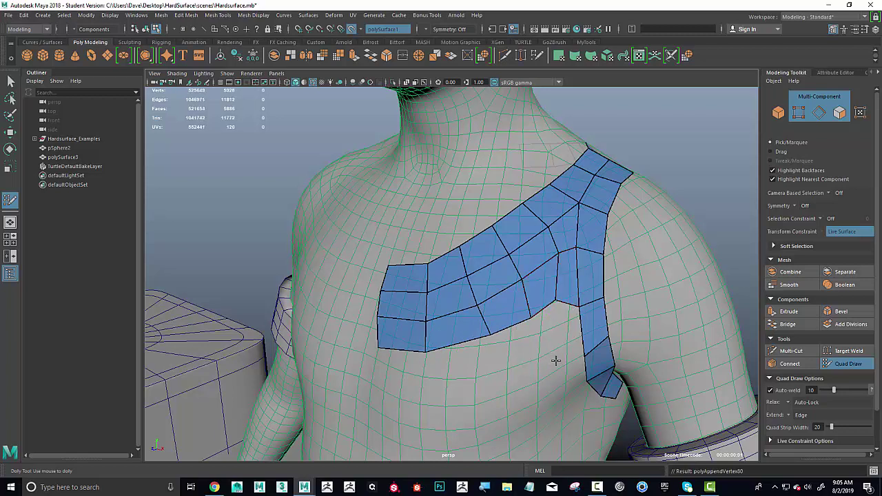
Step: Fill another row of quads along the lower edge of the chest patch from the armpit to mid-chest
{"action": "left_click", "coordinate": [566, 338], "text": "shift"}
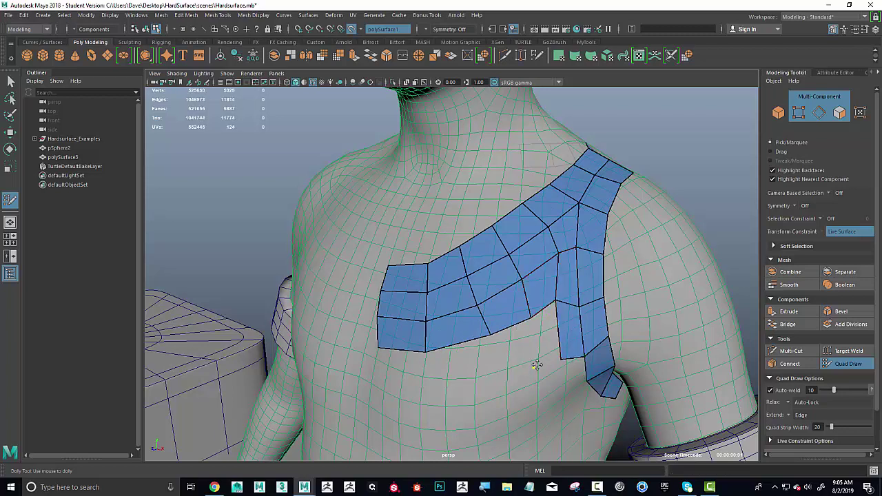
{"action": "left_click", "coordinate": [547, 350], "text": "shift"}
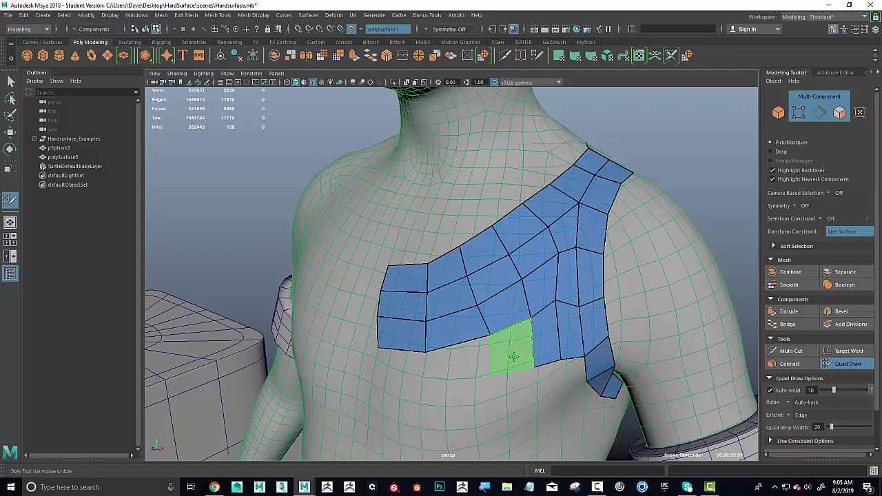
{"action": "left_click", "coordinate": [513, 355], "text": "shift"}
{"action": "left_click", "coordinate": [421, 384]}
{"action": "left_click", "coordinate": [452, 370], "text": "shift"}
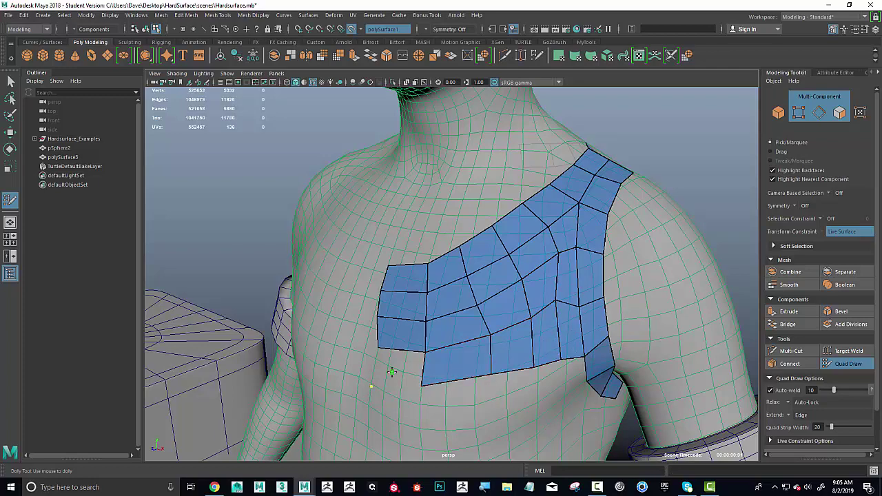
{"action": "left_click", "coordinate": [397, 371], "text": "shift"}
Step: Relax the vertices of the chest patch to even out its quads
{"action": "left_click_drag", "start_coordinate": [469, 355], "coordinate": [492, 347], "text": "alt"}
{"action": "key", "text": "super"}
{"action": "mouse_move", "coordinate": [512, 316]}
{"action": "left_mouse_down", "text": "shift"}
{"action": "mouse_move", "coordinate": [559, 314]}
{"action": "mouse_move", "coordinate": [579, 268]}
{"action": "mouse_move", "coordinate": [579, 224]}
{"action": "mouse_move", "coordinate": [489, 314]}
{"action": "mouse_move", "coordinate": [488, 282]}
{"action": "mouse_move", "coordinate": [585, 301]}
{"action": "left_mouse_up", "text": "shift"}
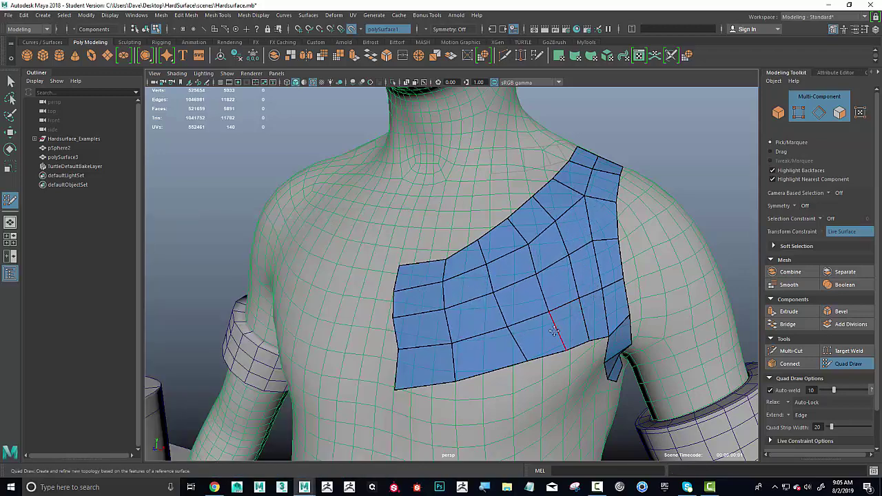
Step: Delete faces in the middle of the chest patch and undo the deletion
{"action": "left_click_drag", "start_coordinate": [554, 331], "coordinate": [436, 343], "text": "alt"}
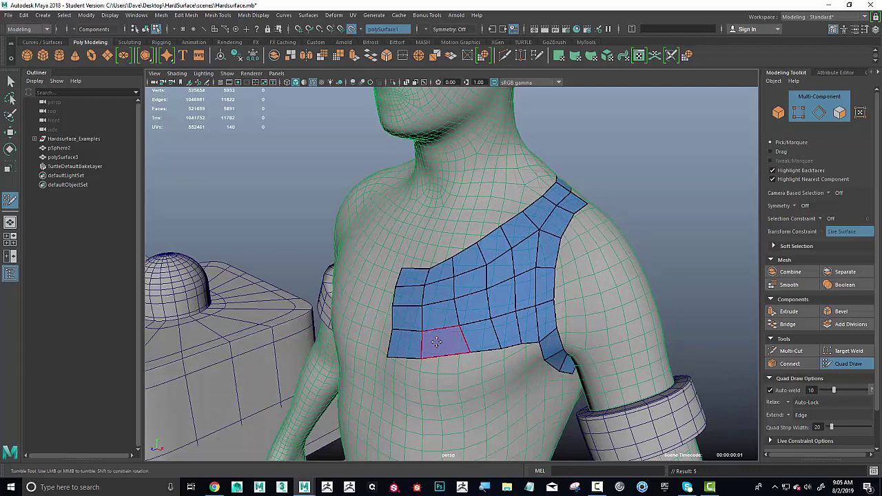
{"action": "left_click", "coordinate": [477, 312], "text": "ctrl+shift"}
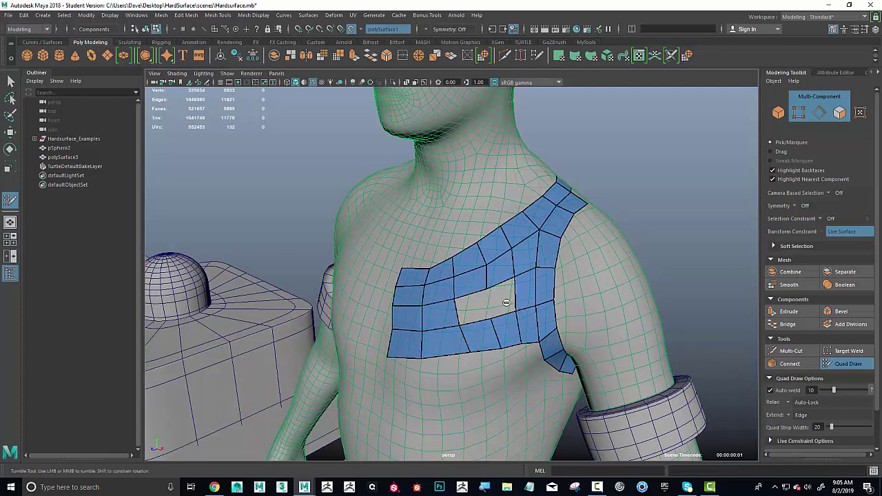
{"action": "key", "text": "ctrl+z"}
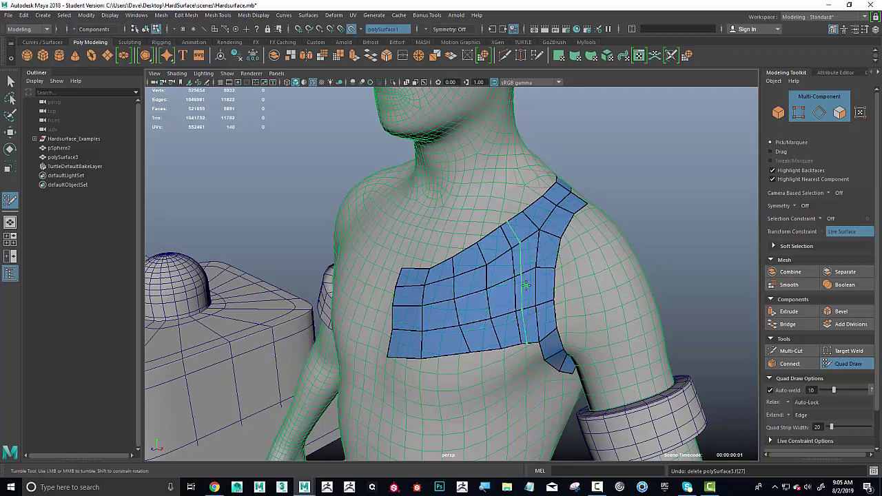
Step: Insert several edge loops across the chest patch
{"action": "left_click", "coordinate": [527, 287], "text": "ctrl"}
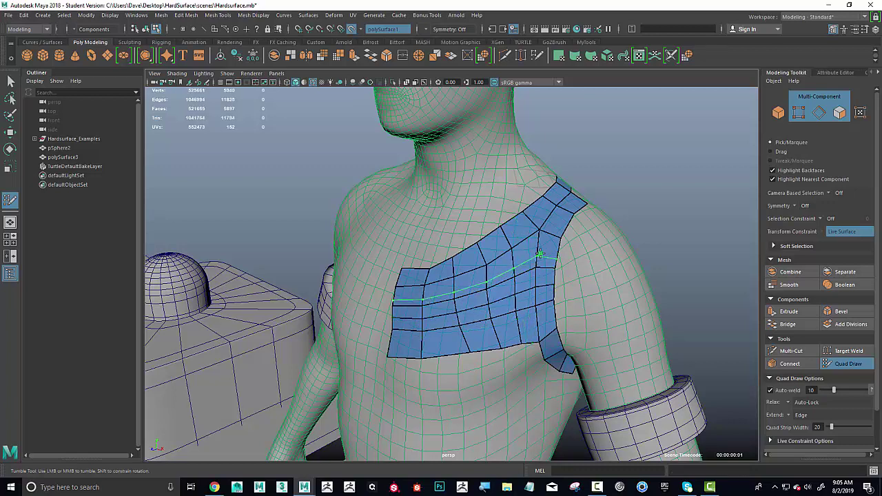
{"action": "left_click", "coordinate": [473, 289], "text": "ctrl"}
{"action": "left_click_drag", "start_coordinate": [493, 312], "coordinate": [579, 281], "text": "alt"}
Step: Undo the edge loops, relaxing and added quad rows back to the two strips with their single inner-corner quad
{"action": "key", "text": "ctrl+z"}
{"action": "key", "text": "ctrl+z"}
{"action": "key", "text": "ctrl+z"}
{"action": "key", "text": "ctrl+z"}
{"action": "key", "text": "ctrl+z"}
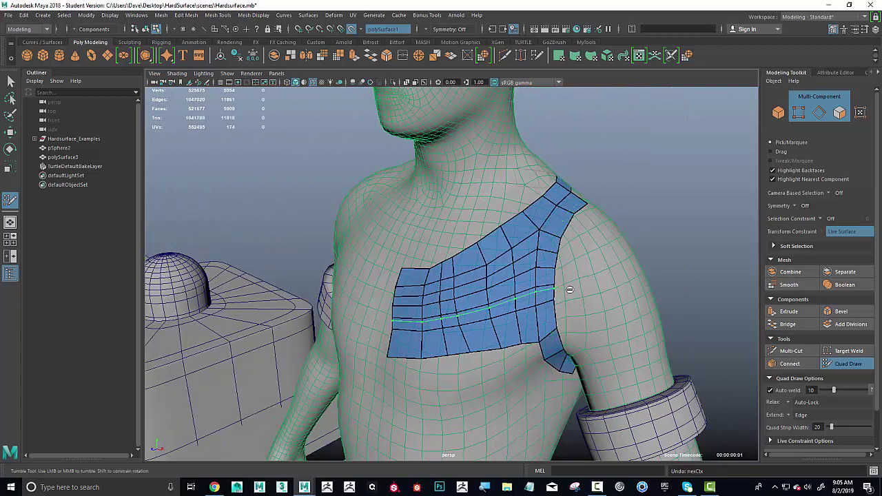
{"action": "key", "text": "ctrl+z"}
{"action": "key", "text": "ctrl+z"}
{"action": "key", "text": "ctrl+z"}
{"action": "key", "text": "ctrl+z"}
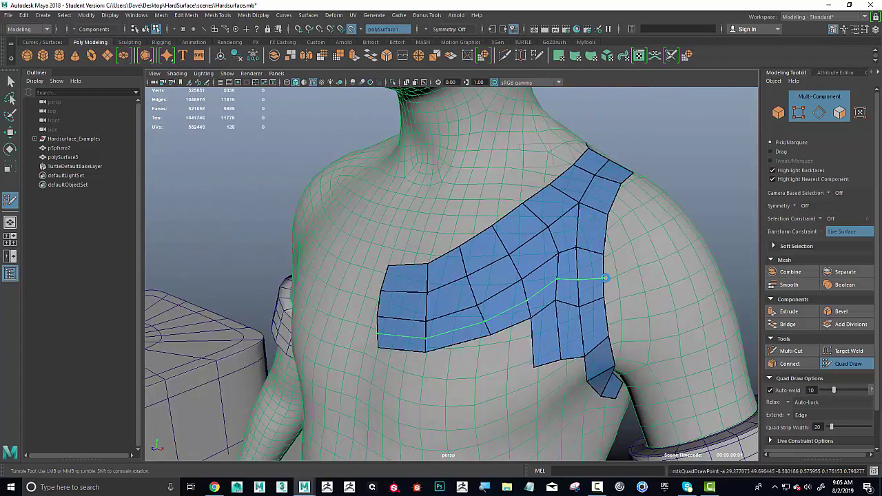
{"action": "key", "text": "ctrl+z"}
{"action": "key", "text": "ctrl+z"}
{"action": "key", "text": "ctrl+z"}
{"action": "key", "text": "ctrl+z"}
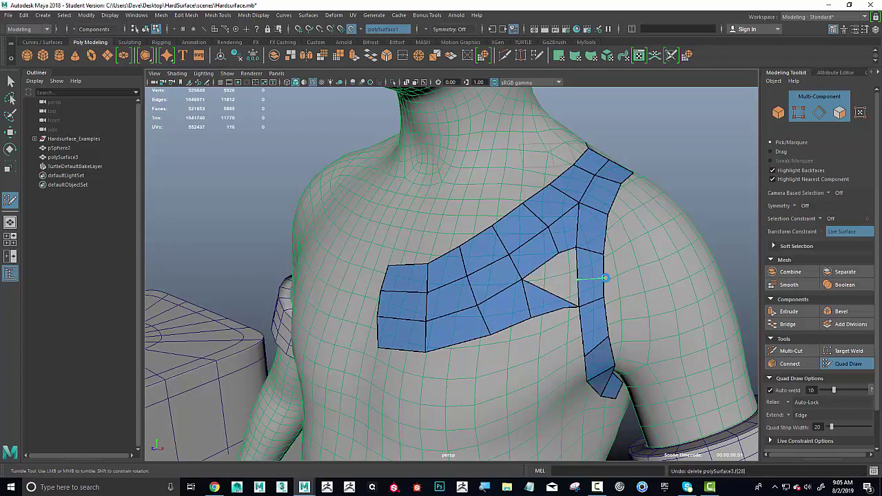
{"action": "key", "text": "ctrl+z"}
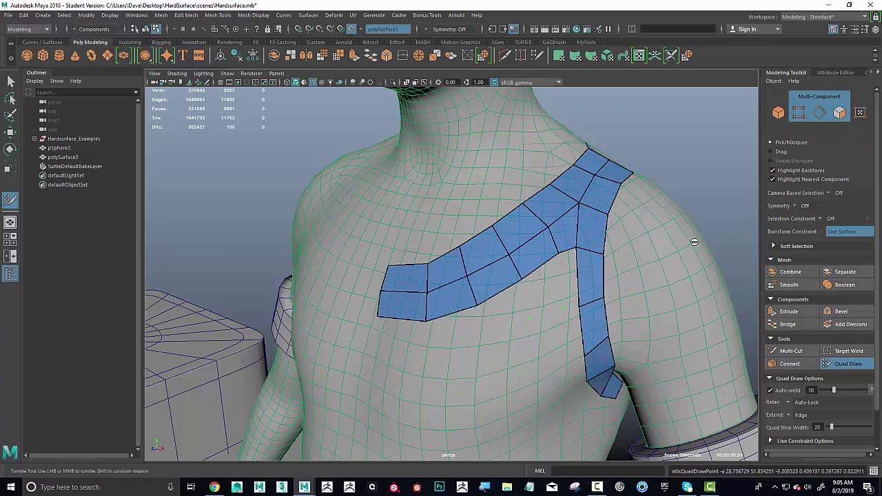
{"action": "key", "text": "ctrl+z"}
{"action": "key", "text": "ctrl+z"}
{"action": "key", "text": "ctrl+z"}
{"action": "key", "text": "ctrl+z"}
{"action": "key", "text": "ctrl+z"}
{"action": "key", "text": "ctrl+z"}
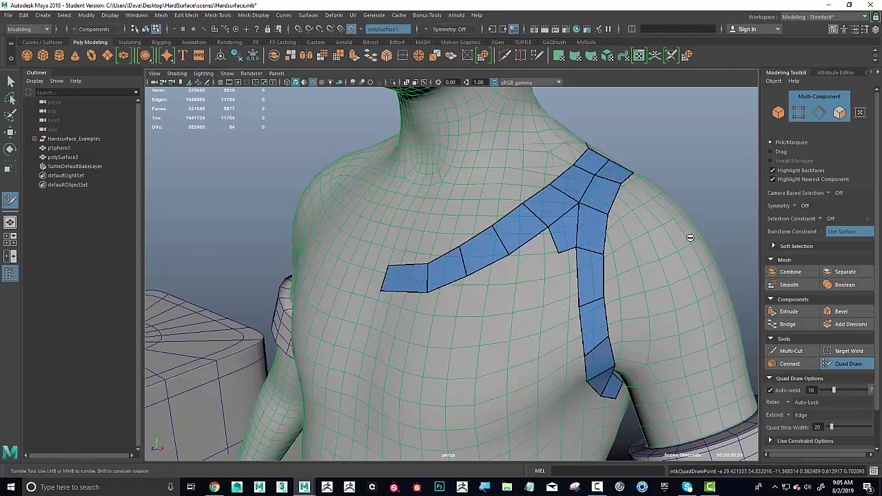
Step: Undo the remaining Quad Draw strips and points until no drawn mesh is left on the body
{"action": "key", "text": "ctrl+z"}
{"action": "key", "text": "ctrl+z"}
{"action": "key", "text": "ctrl+z"}
{"action": "key", "text": "ctrl+z"}
{"action": "key", "text": "ctrl+z"}
{"action": "key", "text": "ctrl+z"}
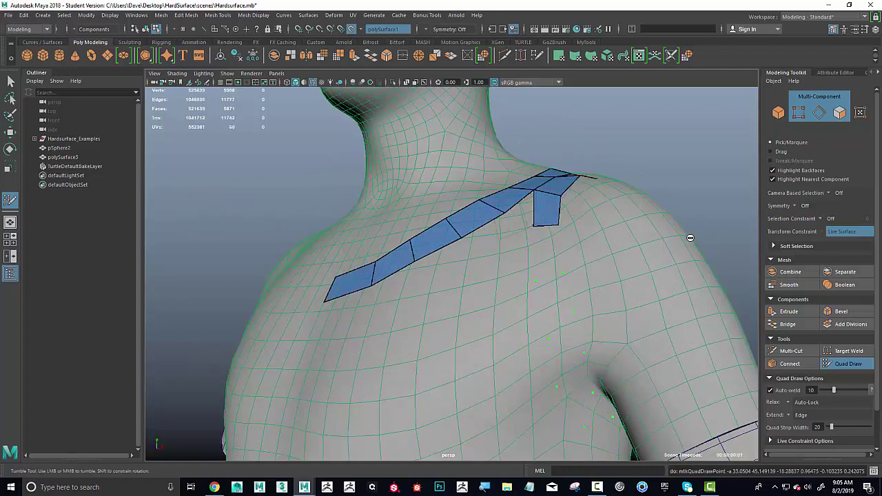
{"action": "key", "text": "ctrl+z"}
{"action": "key", "text": "ctrl+z"}
{"action": "key", "text": "ctrl+z"}
{"action": "key", "text": "ctrl+z"}
{"action": "key", "text": "ctrl+z"}
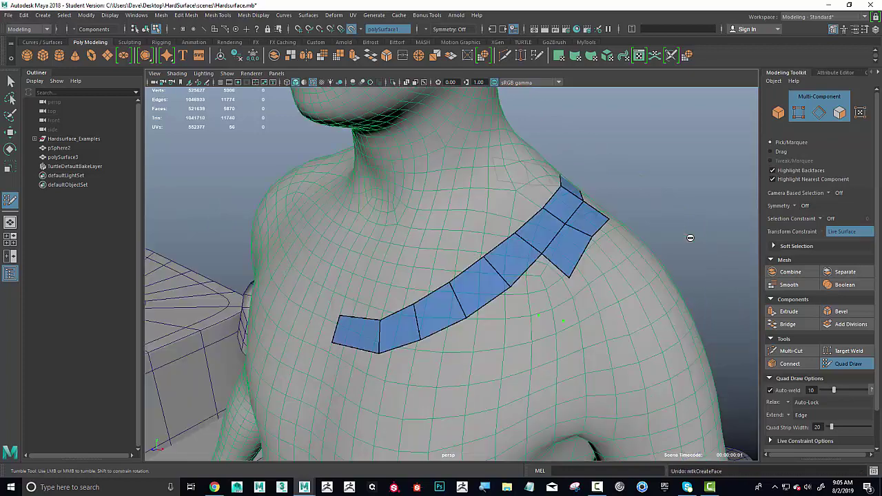
{"action": "key", "text": "ctrl+z"}
{"action": "key", "text": "ctrl+z"}
{"action": "key", "text": "ctrl+z"}
{"action": "key", "text": "ctrl+z"}
{"action": "key", "text": "ctrl+z"}
{"action": "key", "text": "ctrl+z"}
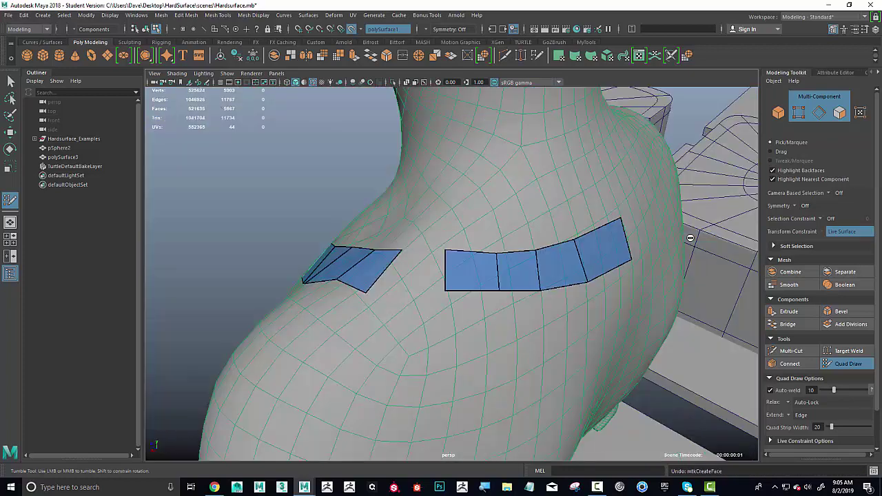
{"action": "key", "text": "ctrl+z"}
{"action": "key", "text": "ctrl+z"}
{"action": "key", "text": "ctrl+z"}
{"action": "key", "text": "ctrl+z"}
{"action": "key", "text": "ctrl+z"}
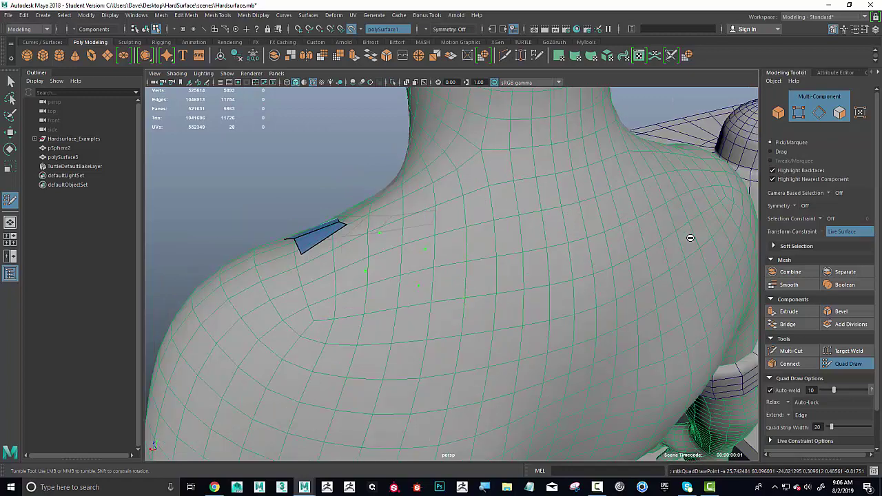
{"action": "key", "text": "ctrl+z"}
{"action": "key", "text": "ctrl+z"}
{"action": "key", "text": "ctrl+z"}
{"action": "key", "text": "ctrl+z"}
{"action": "key", "text": "ctrl+z"}
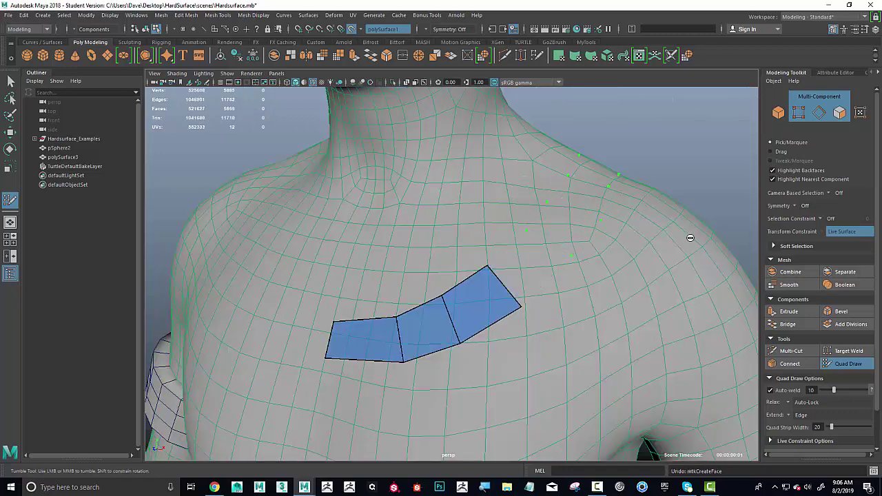
{"action": "key", "text": "ctrl+z"}
{"action": "key", "text": "ctrl+z"}
{"action": "key", "text": "ctrl+z"}
{"action": "key", "text": "ctrl+z"}
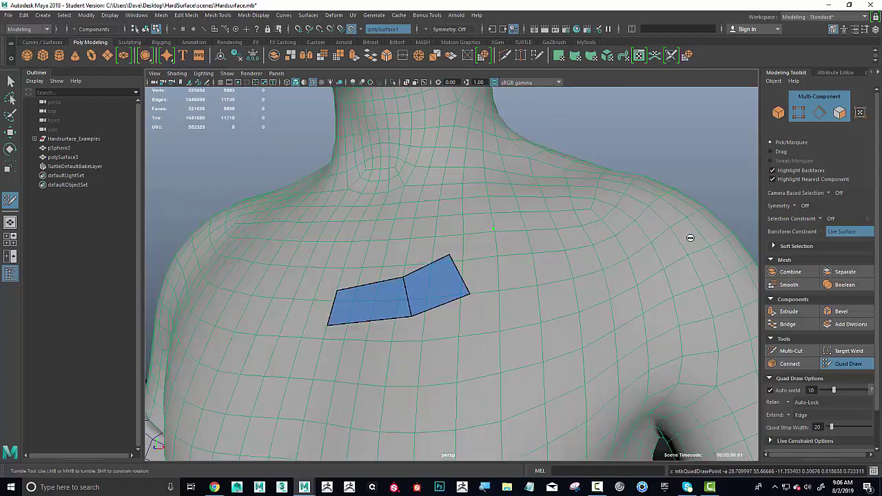
{"action": "key", "text": "ctrl+z"}
{"action": "key", "text": "ctrl+z"}
{"action": "key", "text": "ctrl+z"}
{"action": "key", "text": "ctrl+z"}
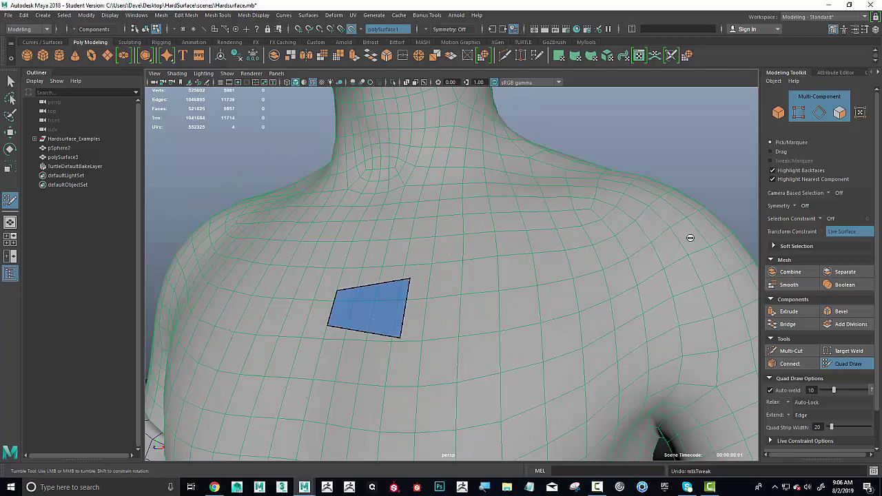
{"action": "key", "text": "ctrl+z"}
{"action": "key", "text": "ctrl+z"}
{"action": "key", "text": "ctrl+z"}
{"action": "key", "text": "ctrl+z"}
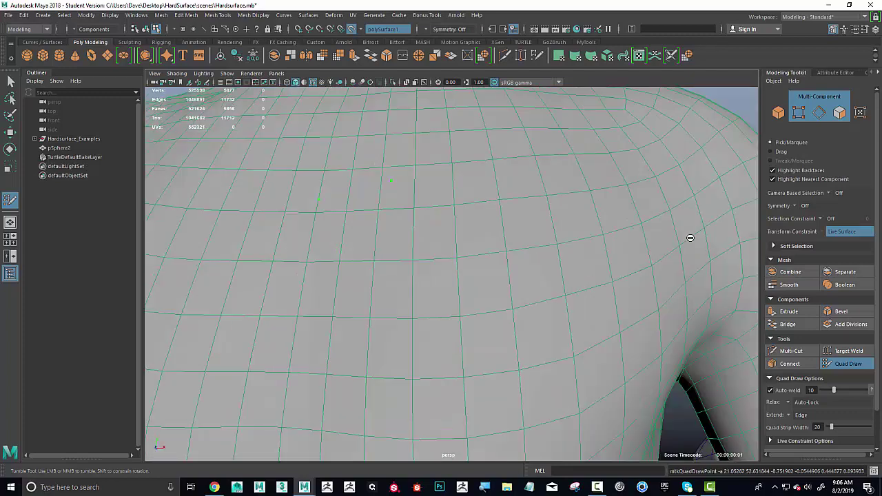
{"action": "key", "text": "ctrl+z"}
{"action": "key", "text": "ctrl+z"}
{"action": "key", "text": "ctrl+z"}
{"action": "key", "text": "ctrl+z"}
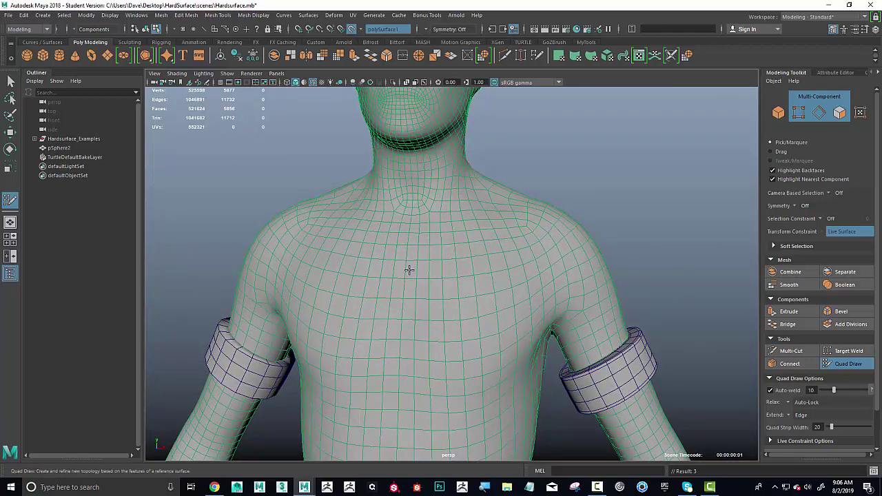
Step: Set the symmetry to Object X and try placing Quad Draw points on the chest to check where they mirror
{"action": "left_click", "coordinate": [432, 29]}
{"action": "left_click", "coordinate": [442, 43]}
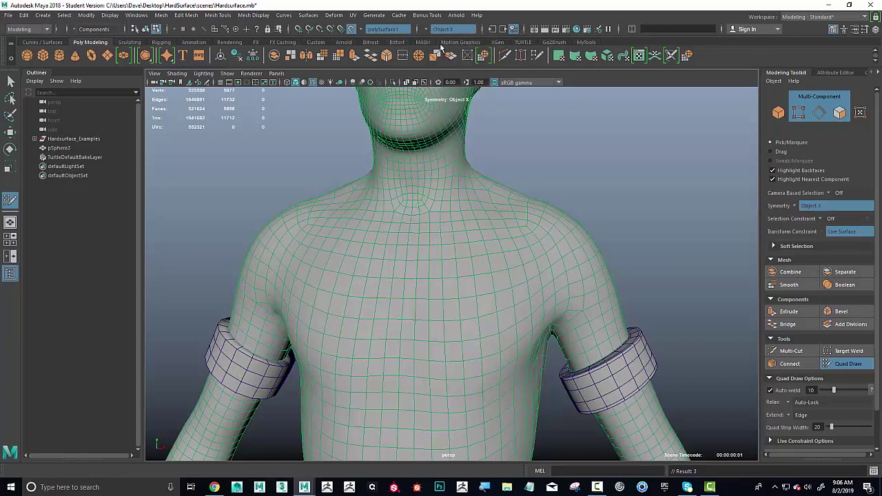
{"action": "left_click", "coordinate": [411, 263]}
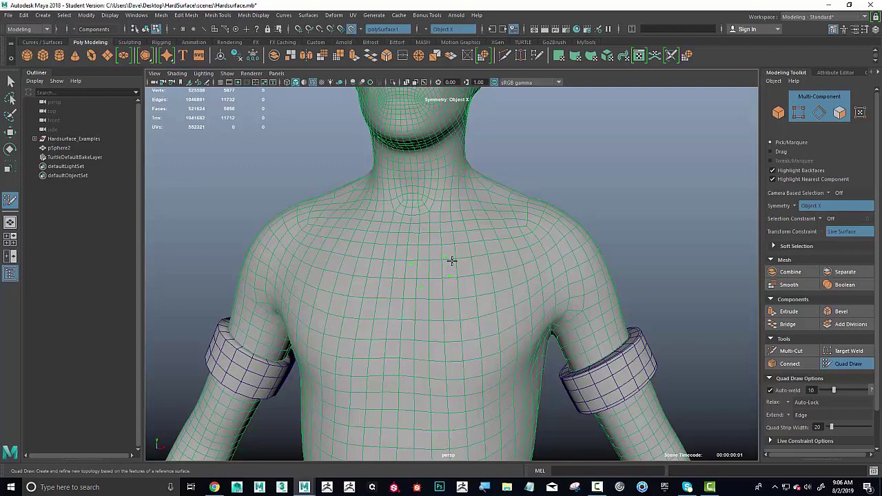
{"action": "right_click_drag", "start_coordinate": [494, 286], "coordinate": [258, 291], "text": "alt"}
{"action": "middle_click_drag", "start_coordinate": [375, 301], "coordinate": [457, 267], "text": "alt"}
{"action": "right_click_drag", "start_coordinate": [457, 268], "coordinate": [441, 309], "text": "alt"}
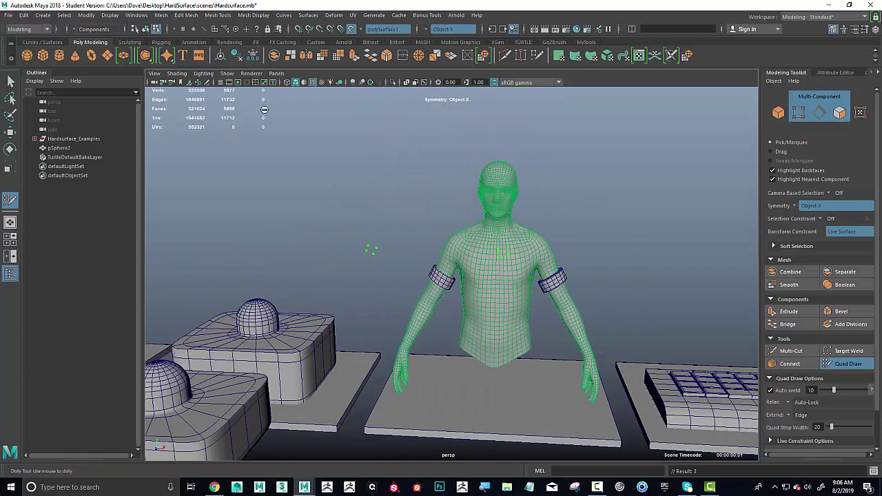
Step: Turn on the viewport grid and view the character in relation to it
{"action": "left_click", "coordinate": [220, 82]}
{"action": "left_click_drag", "start_coordinate": [392, 312], "coordinate": [430, 375], "text": "alt"}
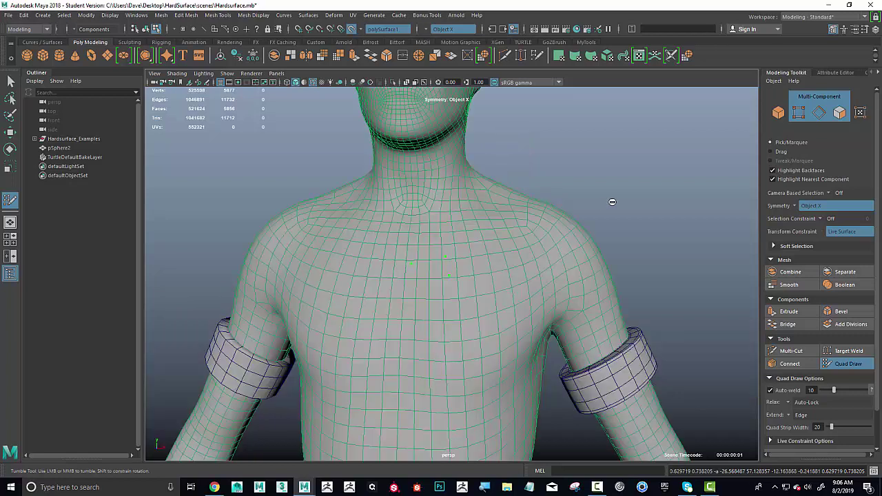
{"action": "scroll", "coordinate": [598, 203], "scroll_direction": "up", "scroll_amount": 5}
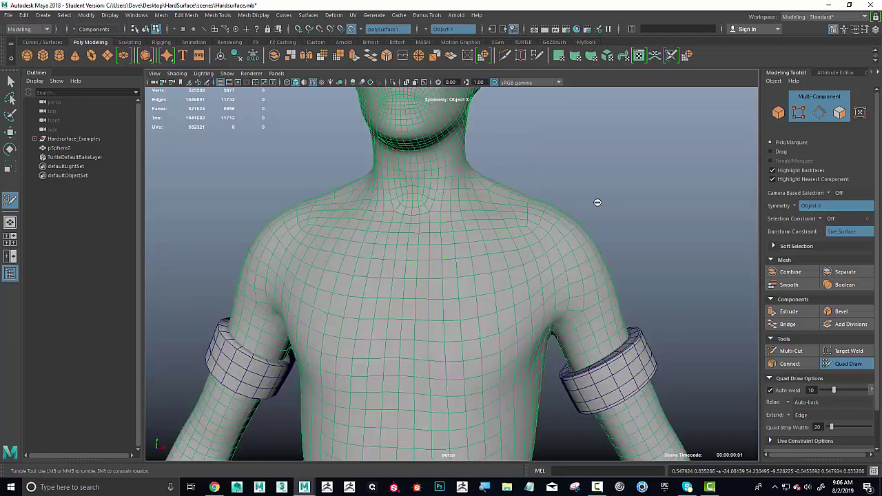
Step: Try to set Topology symmetry from a centre edge of the chest while the body is live
{"action": "left_click", "coordinate": [427, 30]}
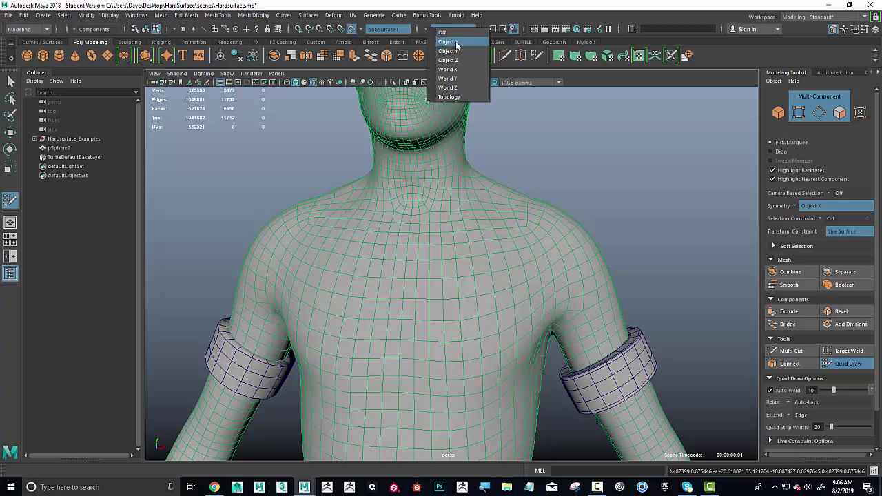
{"action": "left_click", "coordinate": [448, 96]}
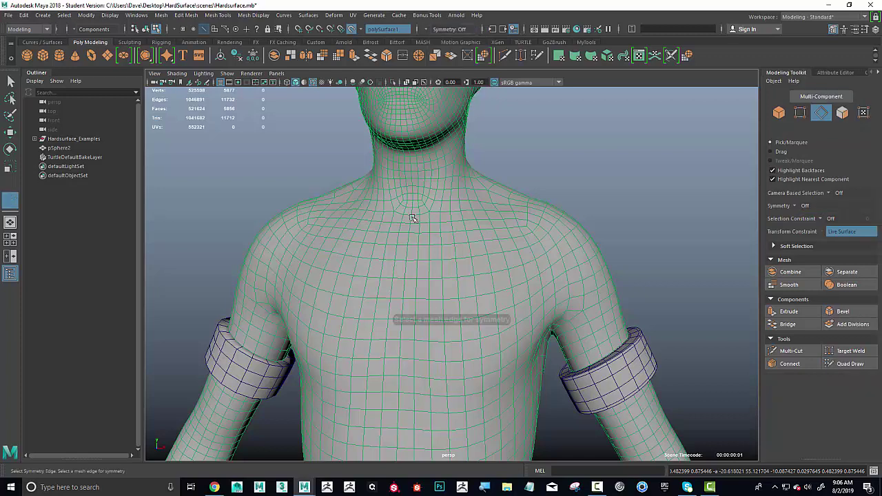
{"action": "right_click", "coordinate": [406, 252]}
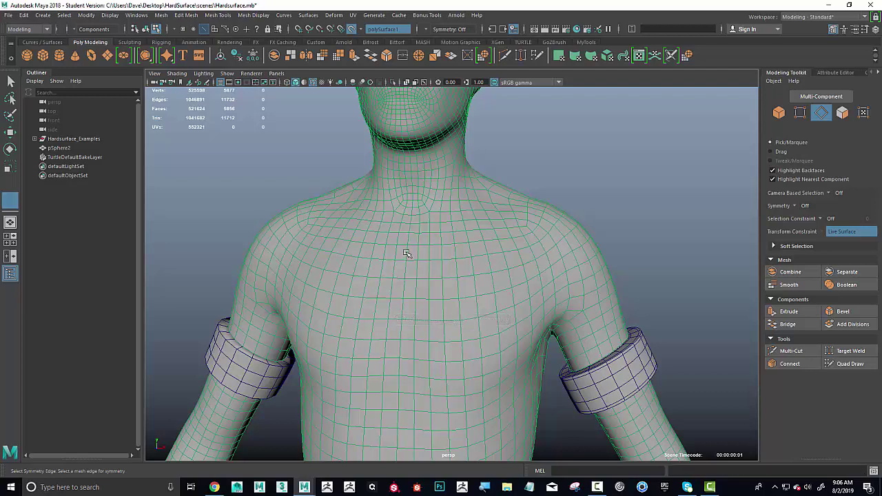
Step: Turn off the live surface and set Topology symmetry using a centre edge of the chest
{"action": "left_click", "coordinate": [352, 28]}
{"action": "right_click_drag", "start_coordinate": [408, 253], "coordinate": [410, 199]}
{"action": "left_click", "coordinate": [433, 30]}
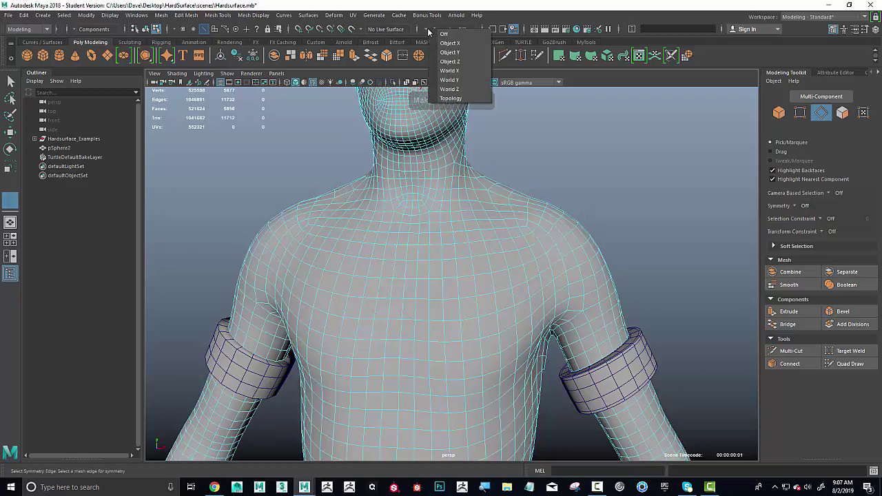
{"action": "left_click", "coordinate": [451, 94]}
{"action": "left_click", "coordinate": [406, 262]}
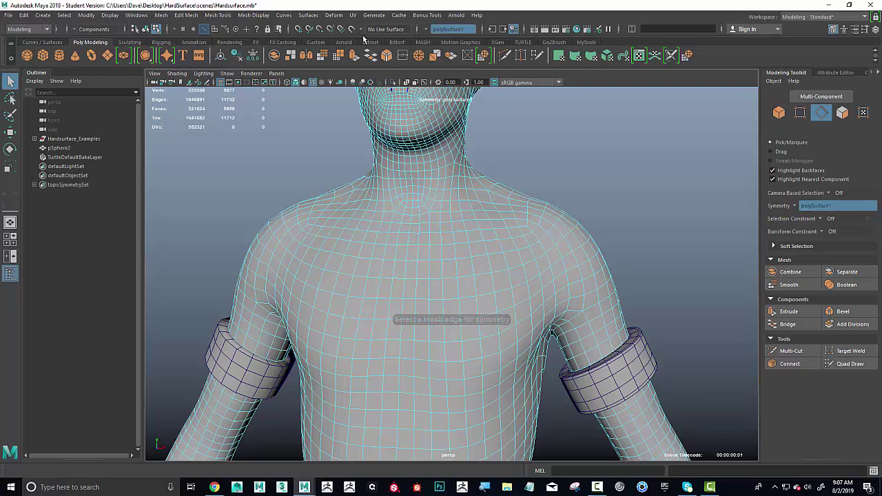
Step: Restart Topology symmetry, leave it without picking an edge, and select the body mesh in object mode
{"action": "left_click", "coordinate": [434, 30]}
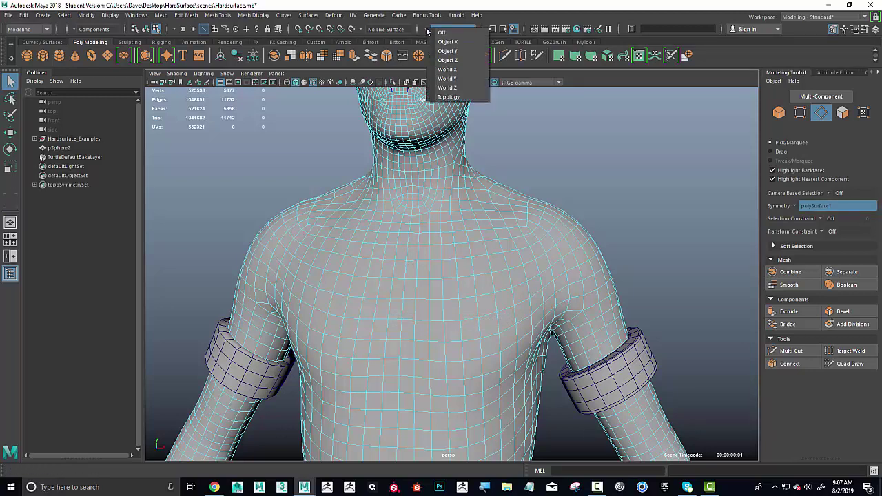
{"action": "left_click", "coordinate": [448, 97]}
{"action": "right_click_drag", "start_coordinate": [410, 110], "coordinate": [453, 98]}
{"action": "left_click", "coordinate": [383, 96]}
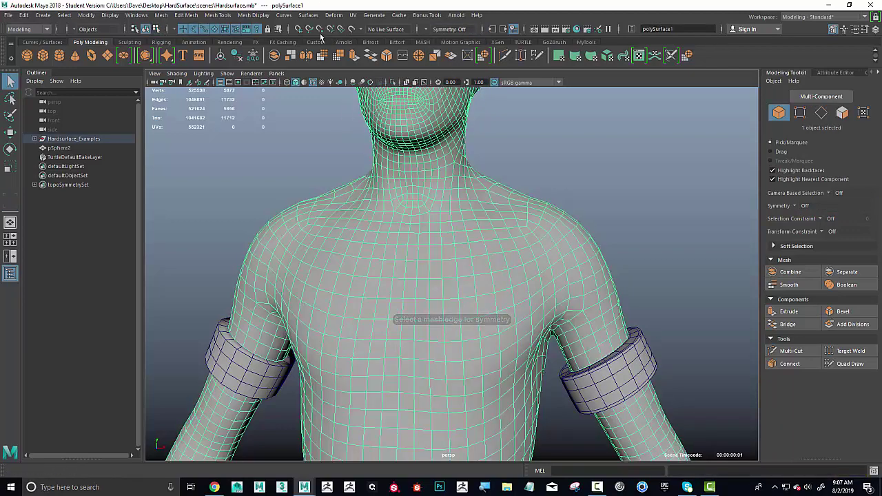
Step: Make the body live and place Quad Draw points in the middle of the chest without symmetry
{"action": "left_click", "coordinate": [352, 30]}
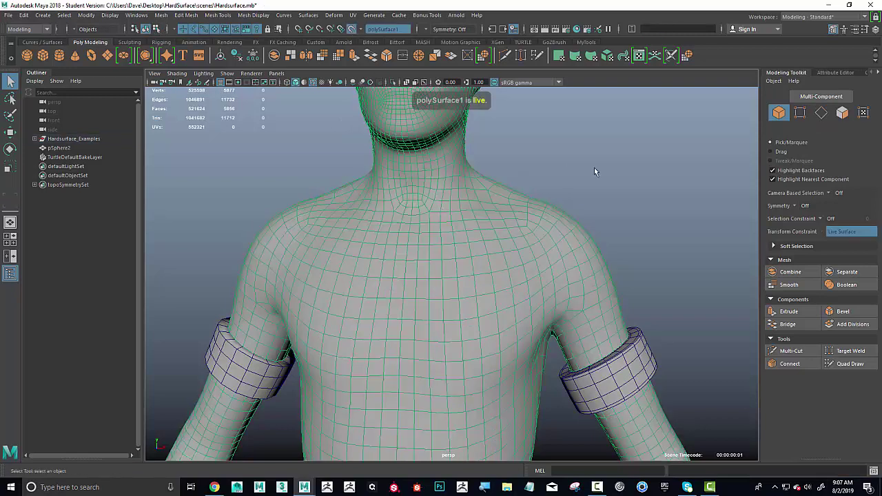
{"action": "left_click", "coordinate": [848, 364]}
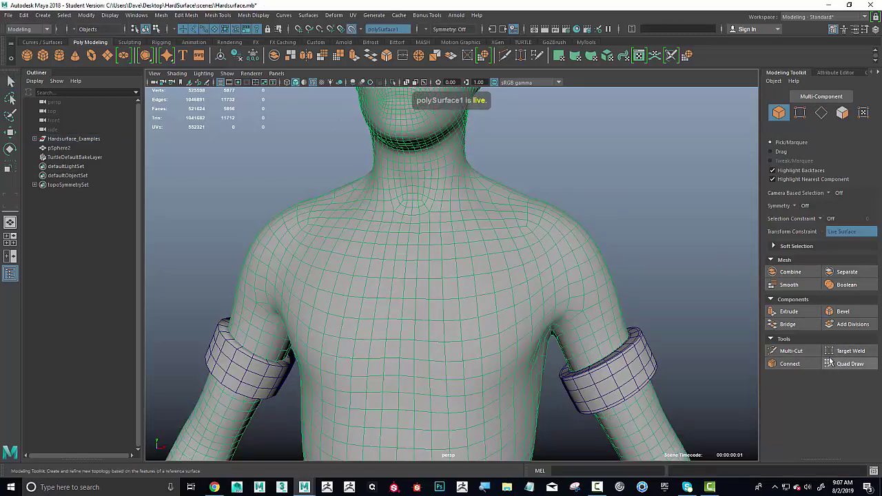
{"action": "left_click", "coordinate": [408, 260]}
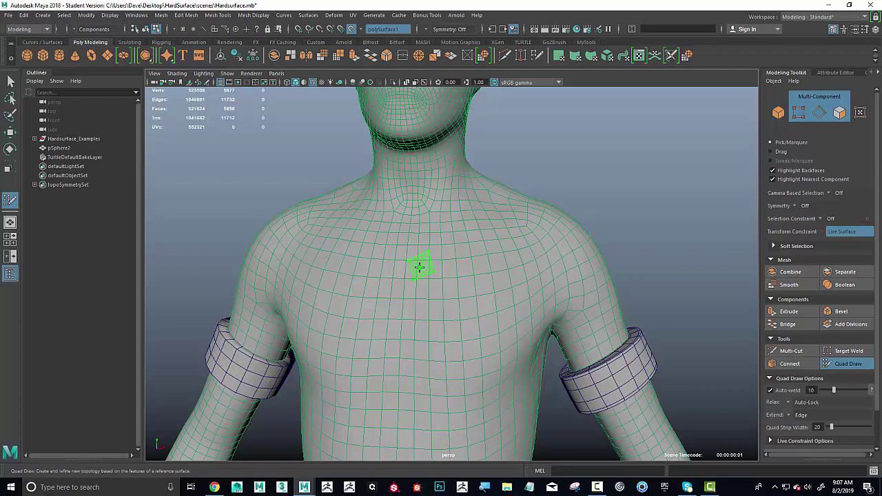
{"action": "left_click", "coordinate": [419, 265], "text": "shift"}
Step: Undo the Quad Draw points placed on the chest
{"action": "key", "text": "ctrl+z"}
{"action": "key", "text": "ctrl+z"}
{"action": "key", "text": "ctrl+z"}
{"action": "key", "text": "ctrl+z"}
{"action": "key", "text": "ctrl+z"}
Step: Make layer1 visible to view the finished vest example on the character's torso
{"action": "right_click_drag", "start_coordinate": [524, 272], "coordinate": [367, 193], "text": "alt"}
{"action": "middle_click_drag", "start_coordinate": [367, 192], "coordinate": [459, 242], "text": "alt"}
{"action": "left_click_drag", "start_coordinate": [459, 242], "coordinate": [445, 227], "text": "alt"}
{"action": "middle_click_drag", "start_coordinate": [445, 227], "coordinate": [372, 193], "text": "alt"}
{"action": "right_click_drag", "start_coordinate": [372, 193], "coordinate": [312, 194], "text": "alt"}
{"action": "left_click_drag", "start_coordinate": [312, 194], "coordinate": [471, 210], "text": "alt"}
{"action": "left_click", "coordinate": [876, 30]}
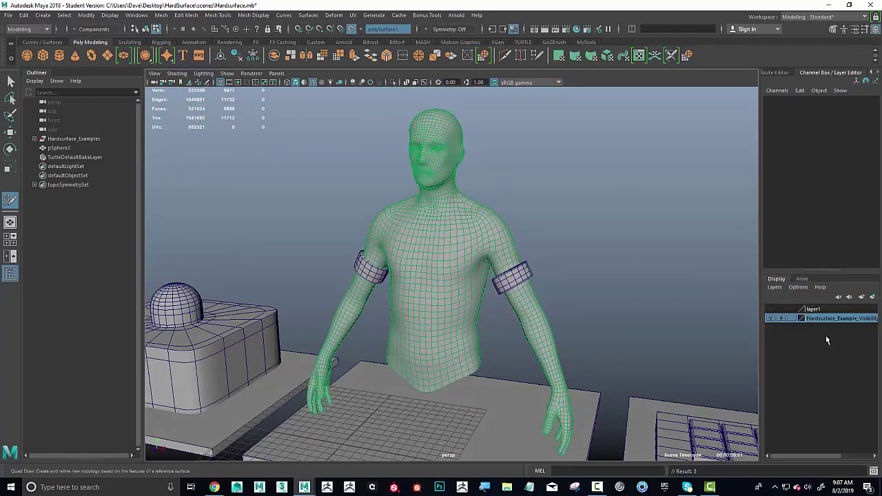
{"action": "left_click", "coordinate": [771, 309]}
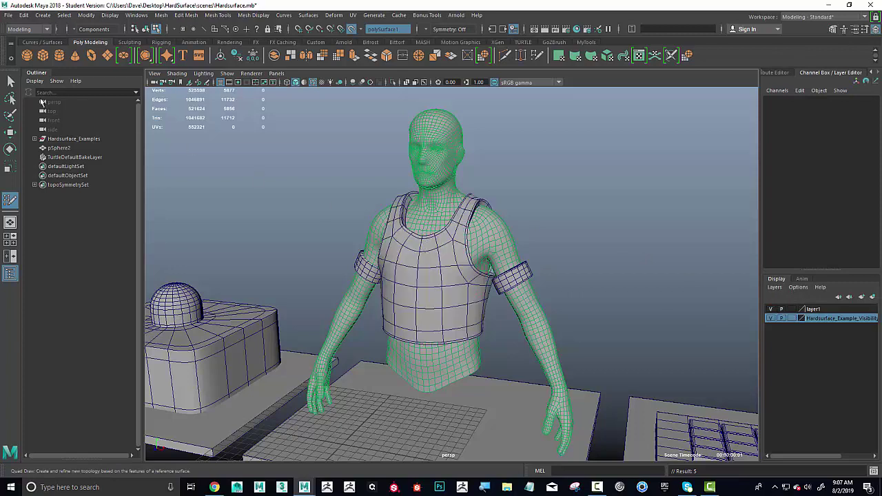
Step: Select the vest mesh, turn off the live surface and hide layer1
{"action": "left_click", "coordinate": [10, 81]}
{"action": "mouse_move", "coordinate": [437, 222]}
{"action": "right_mouse_down"}
{"action": "mouse_move", "coordinate": [472, 246]}
{"action": "mouse_move", "coordinate": [466, 205]}
{"action": "right_mouse_up"}
{"action": "left_click", "coordinate": [431, 269]}
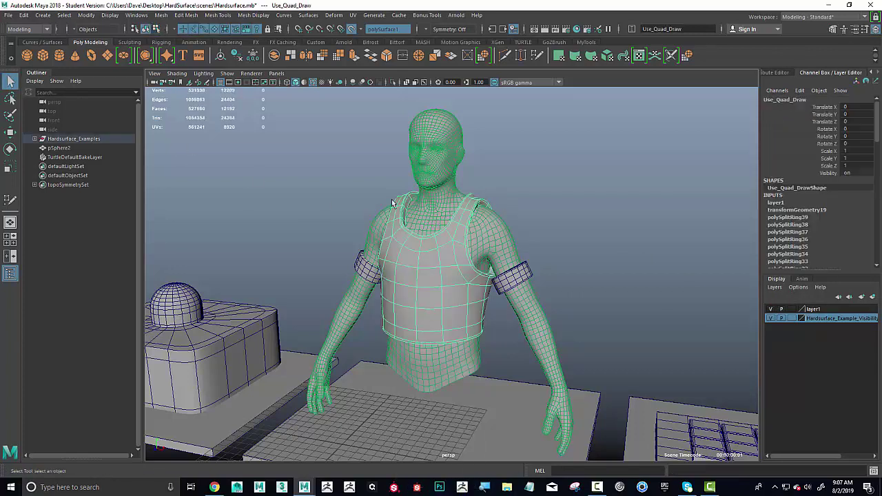
{"action": "left_click", "coordinate": [352, 30]}
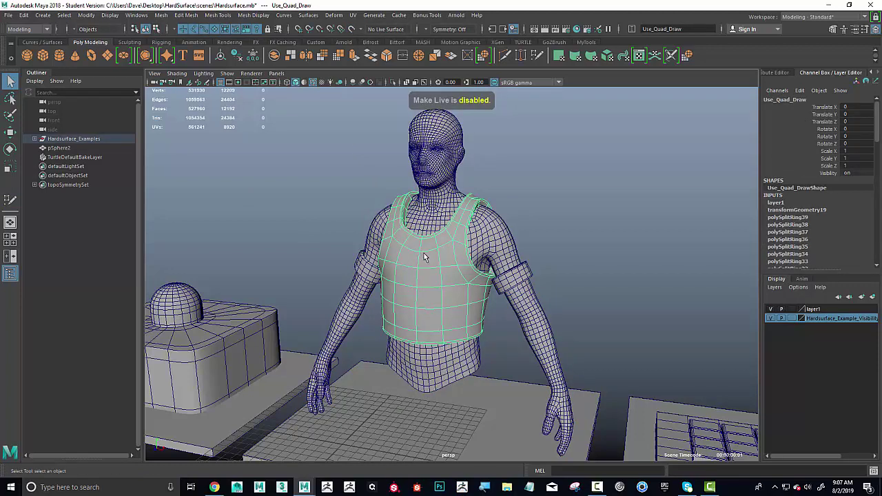
{"action": "left_click", "coordinate": [872, 297]}
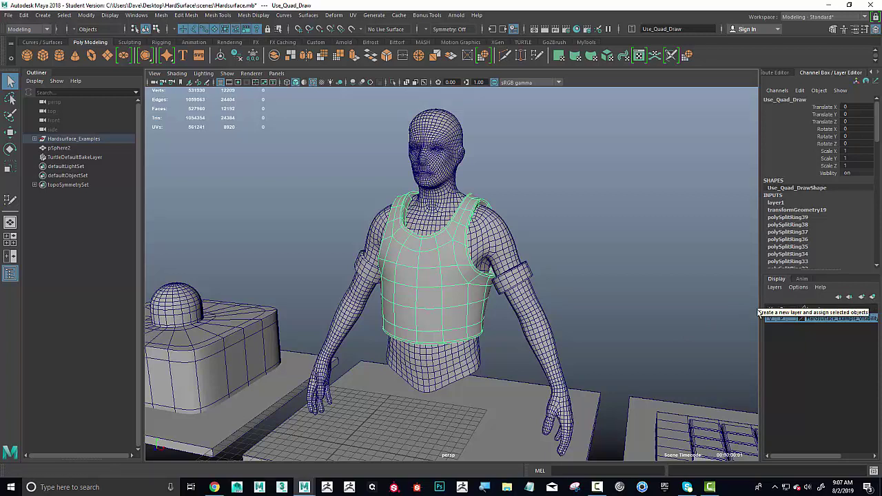
{"action": "left_click", "coordinate": [771, 309]}
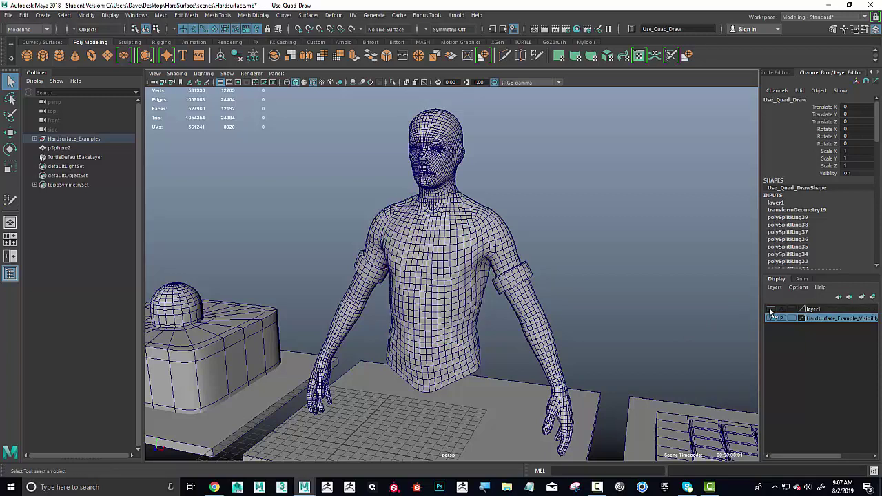
Step: Make the body mesh the live surface and activate Quad Draw for the front of the chest
{"action": "left_click", "coordinate": [439, 266]}
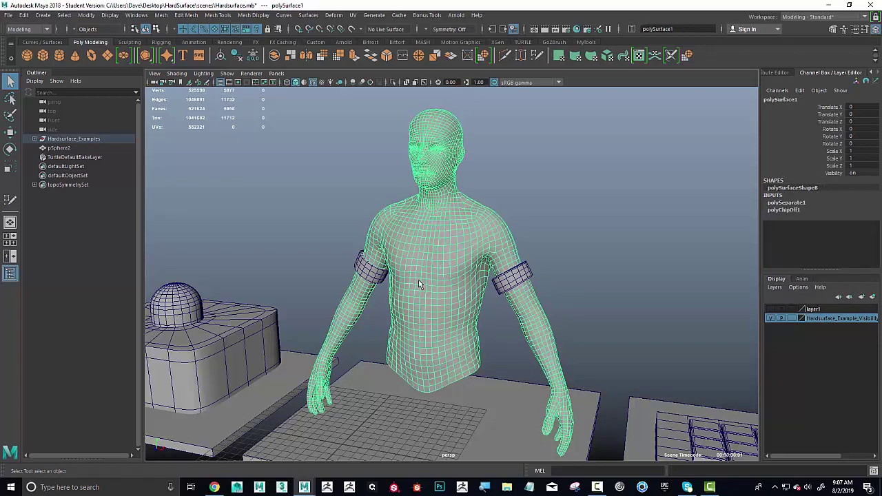
{"action": "right_click_drag", "start_coordinate": [419, 284], "coordinate": [498, 286], "text": "alt"}
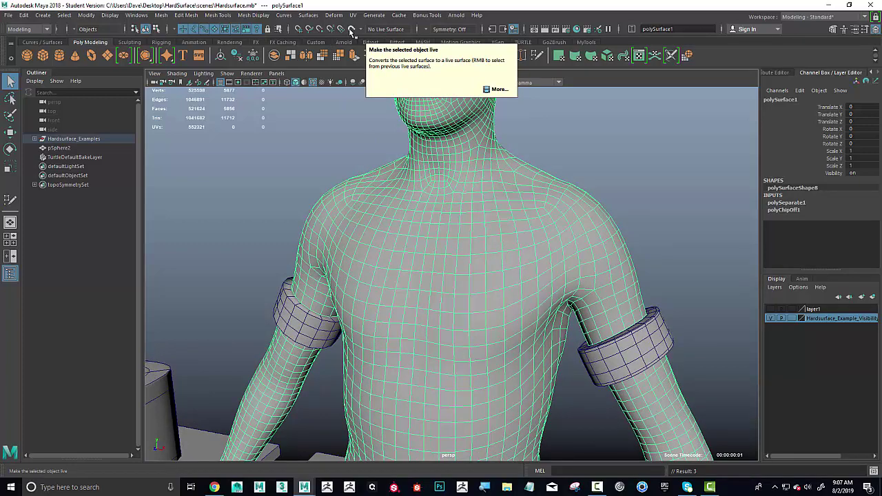
{"action": "left_click", "coordinate": [352, 30]}
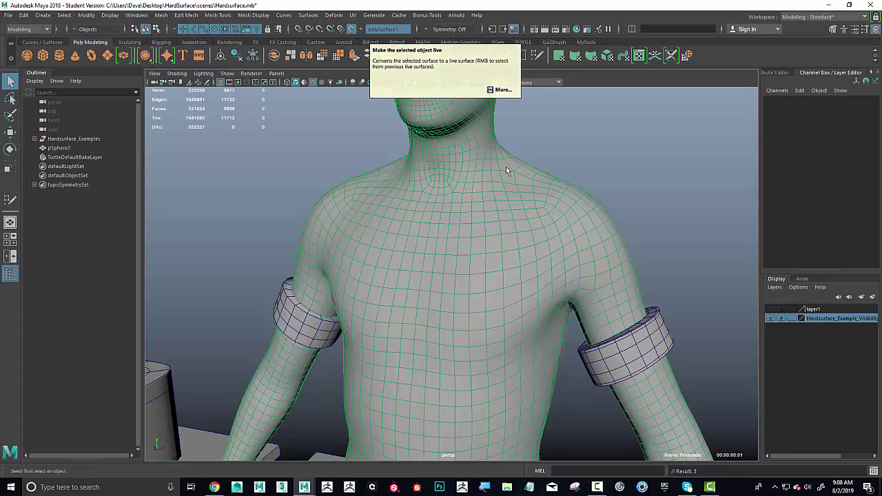
{"action": "left_click", "coordinate": [834, 33]}
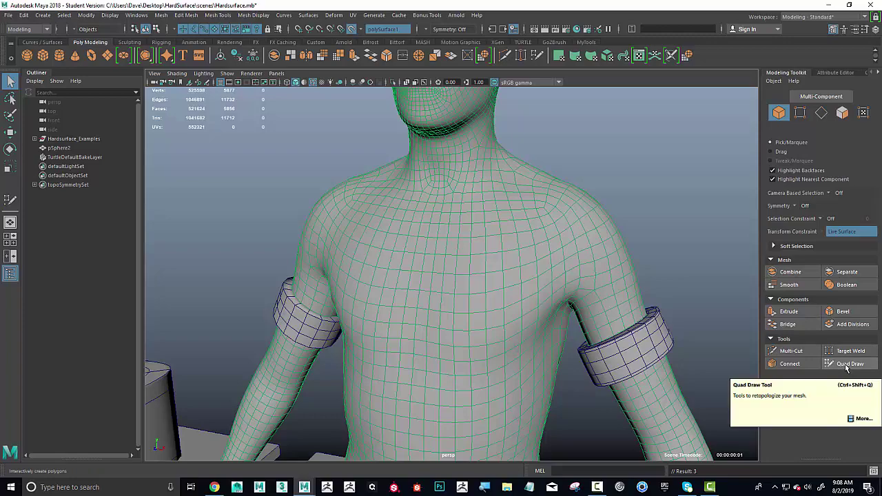
{"action": "left_click", "coordinate": [847, 363]}
{"action": "middle_click_drag", "start_coordinate": [483, 259], "coordinate": [578, 256], "text": "alt"}
{"action": "left_click_drag", "start_coordinate": [578, 257], "coordinate": [551, 271], "text": "alt"}
{"action": "right_click_drag", "start_coordinate": [551, 272], "coordinate": [563, 272], "text": "alt"}
{"action": "left_click_drag", "start_coordinate": [563, 271], "coordinate": [556, 274], "text": "alt"}
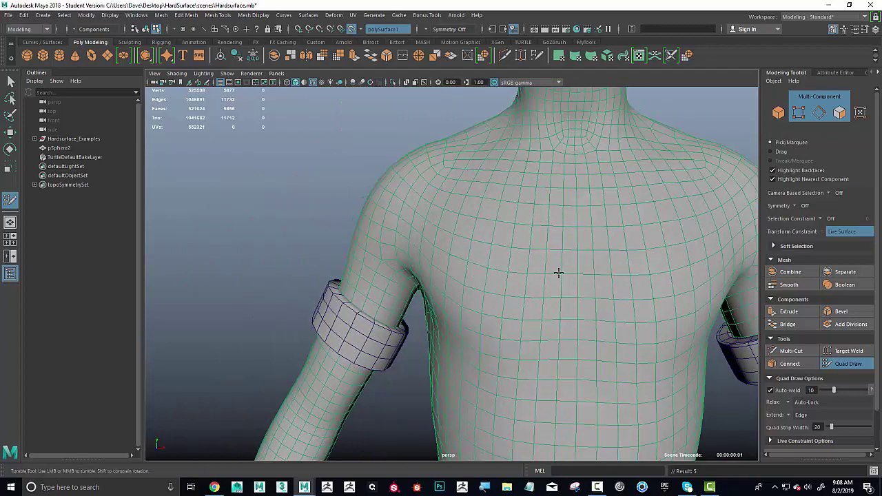
Step: Draw the first Quad Draw face on the upper chest, starting at the body's centre line and extending toward the character's left
{"action": "right_click_drag", "start_coordinate": [556, 274], "coordinate": [607, 290], "text": "alt"}
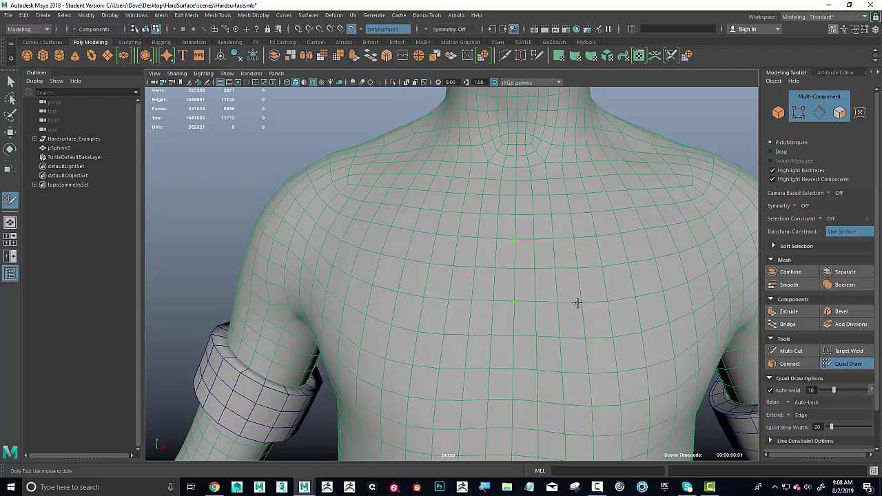
{"action": "left_click", "coordinate": [582, 230]}
{"action": "left_click", "coordinate": [596, 274]}
{"action": "left_click", "coordinate": [550, 269], "text": "shift"}
{"action": "left_click", "coordinate": [550, 268], "text": "shift"}
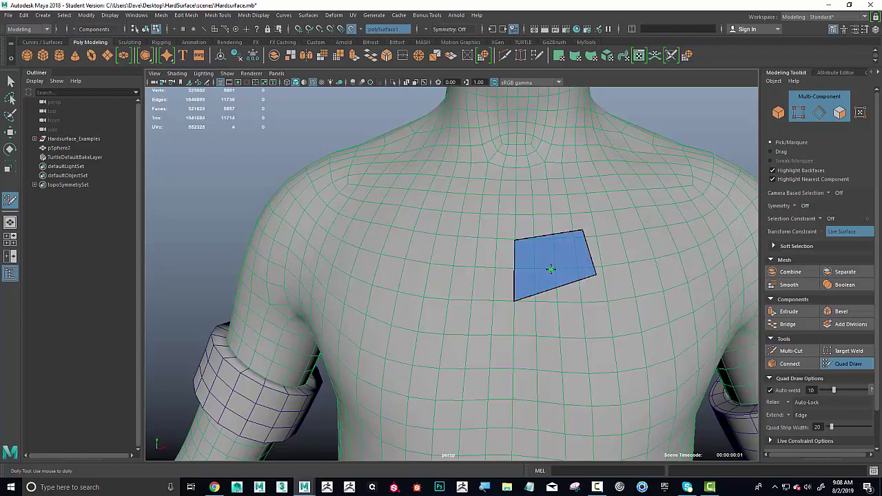
Step: Extend the upper-chest strip with three more quads rising from the first face toward the character's left shoulder
{"action": "left_click_drag", "start_coordinate": [549, 270], "coordinate": [537, 272], "text": "alt"}
{"action": "key", "text": "a"}
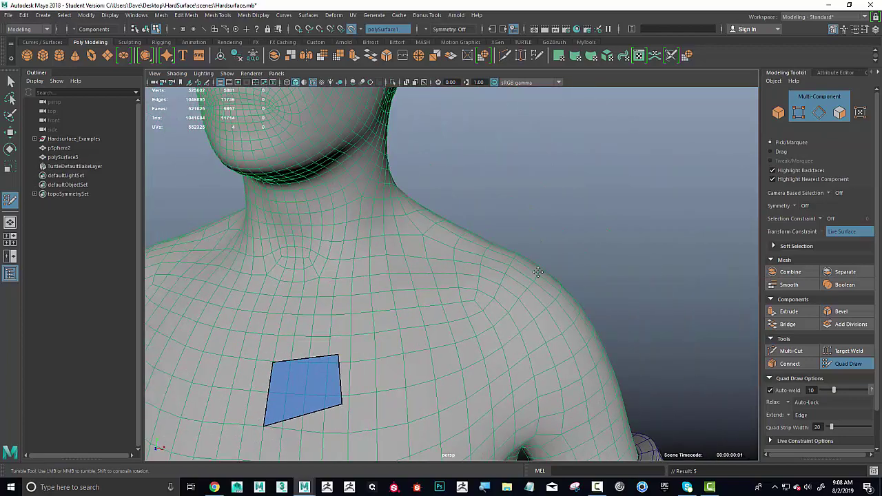
{"action": "right_click_drag", "start_coordinate": [441, 280], "coordinate": [519, 313], "text": "alt"}
{"action": "middle_click_drag", "start_coordinate": [520, 313], "coordinate": [554, 333], "text": "alt"}
{"action": "right_click_drag", "start_coordinate": [553, 332], "coordinate": [586, 344], "text": "alt"}
{"action": "middle_click_drag", "start_coordinate": [413, 330], "coordinate": [514, 321], "text": "alt"}
{"action": "scroll", "coordinate": [514, 321], "scroll_direction": "up", "scroll_amount": 8}
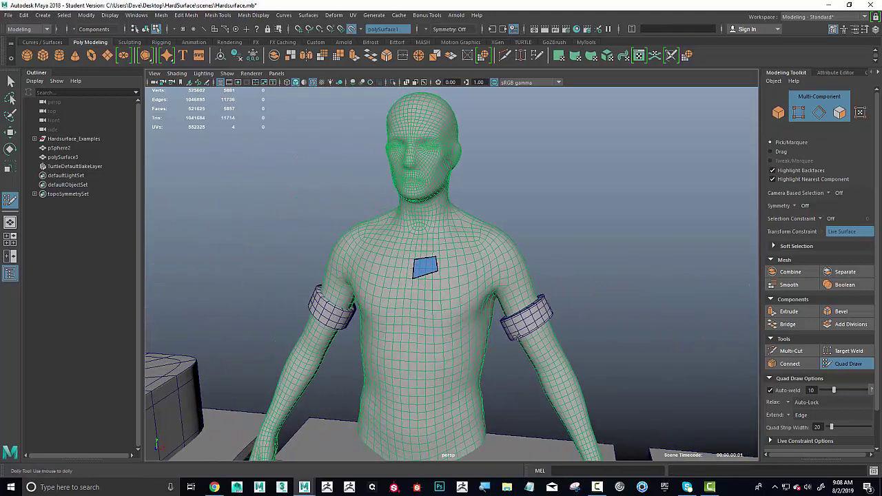
{"action": "left_click", "coordinate": [458, 254]}
{"action": "left_click", "coordinate": [469, 279]}
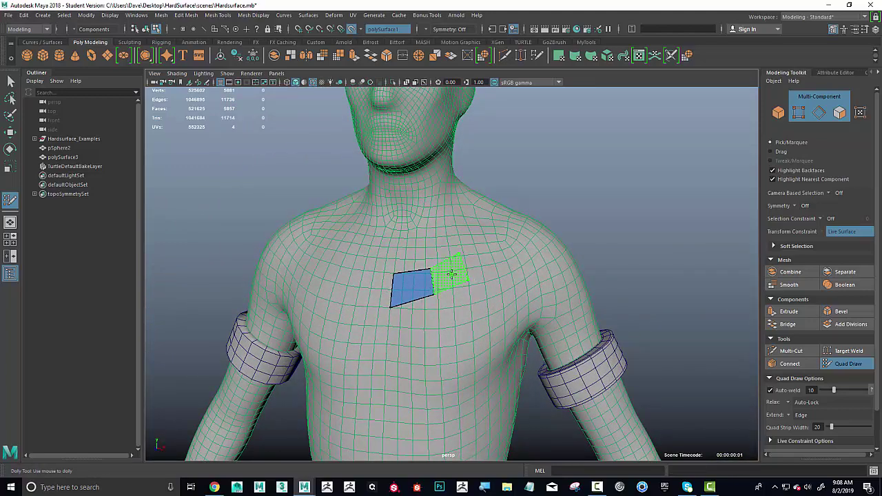
{"action": "left_click", "coordinate": [452, 274], "text": "shift"}
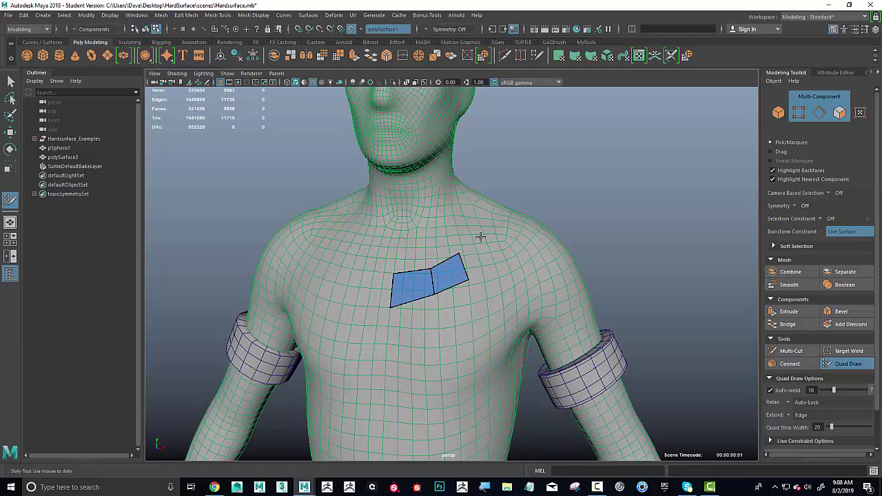
{"action": "left_click", "coordinate": [485, 254], "text": "shift"}
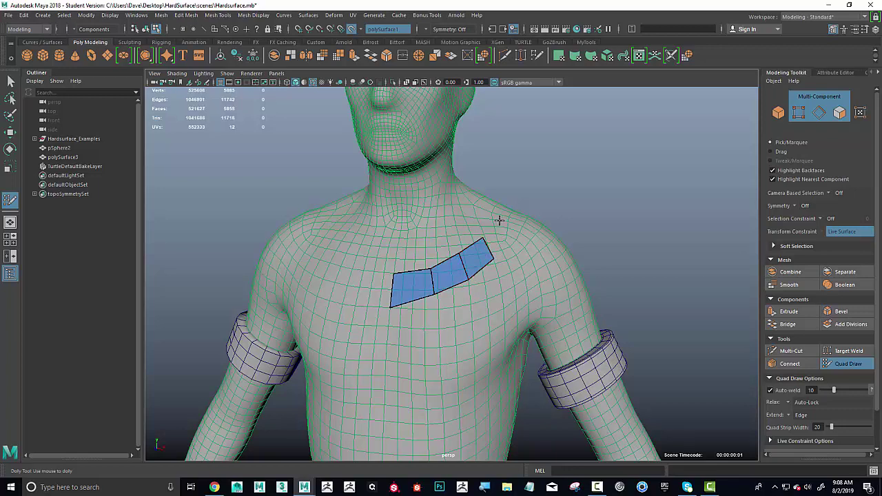
{"action": "left_click", "coordinate": [503, 241], "text": "shift"}
Step: Add a quad to the end of the strip so that it reaches over the top of the character's left shoulder
{"action": "left_click_drag", "start_coordinate": [528, 239], "coordinate": [463, 257], "text": "alt"}
{"action": "middle_click_drag", "start_coordinate": [463, 257], "coordinate": [351, 268], "text": "alt"}
{"action": "right_click_drag", "start_coordinate": [352, 269], "coordinate": [304, 270], "text": "alt"}
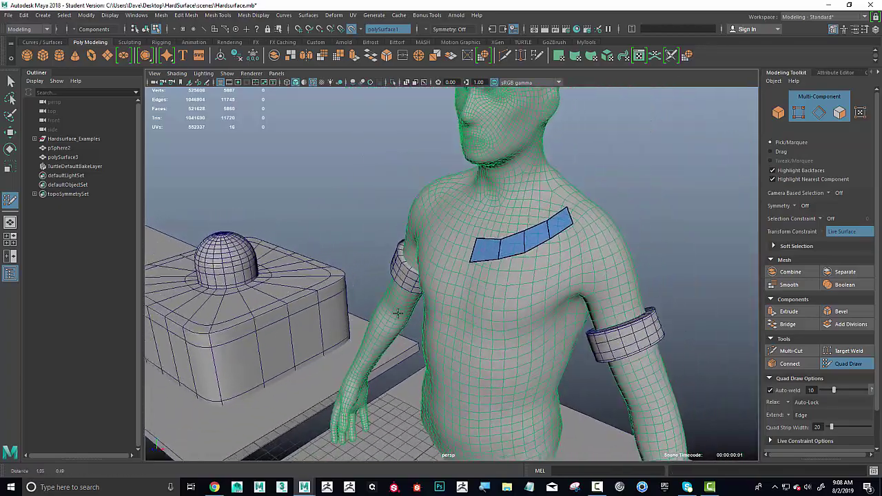
{"action": "left_click_drag", "start_coordinate": [510, 257], "coordinate": [402, 309], "text": "alt"}
{"action": "middle_click_drag", "start_coordinate": [401, 309], "coordinate": [275, 324], "text": "alt"}
{"action": "mouse_move", "coordinate": [413, 327]}
{"action": "right_mouse_down", "text": "alt"}
{"action": "mouse_move", "coordinate": [450, 330]}
{"action": "mouse_move", "coordinate": [646, 297]}
{"action": "right_mouse_up", "text": "alt"}
{"action": "left_click", "coordinate": [460, 234]}
{"action": "left_click", "coordinate": [457, 259]}
{"action": "left_click", "coordinate": [438, 249], "text": "shift"}
Step: Continue the strip with four quads from the top of the left shoulder across the upper back toward the spine
{"action": "left_click_drag", "start_coordinate": [437, 249], "coordinate": [419, 295], "text": "alt"}
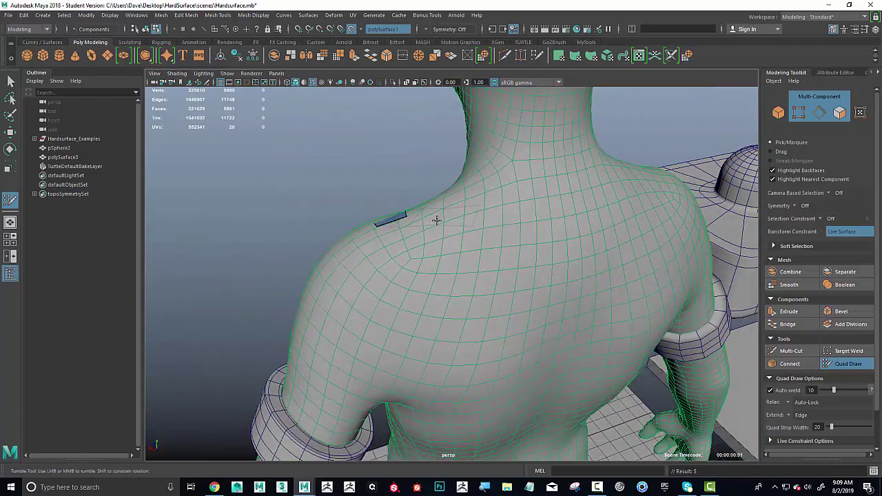
{"action": "left_click", "coordinate": [414, 242]}
{"action": "left_click", "coordinate": [410, 228], "text": "shift"}
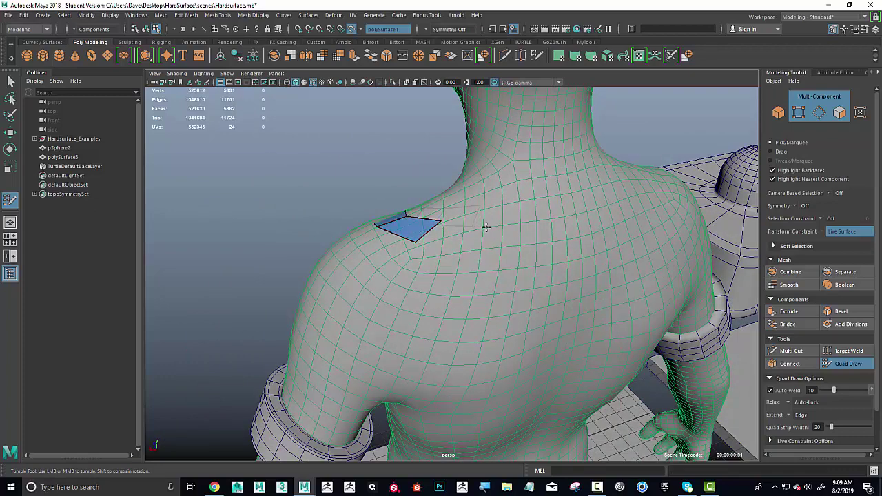
{"action": "left_click", "coordinate": [467, 255]}
{"action": "left_click", "coordinate": [505, 235], "text": "shift"}
{"action": "left_click", "coordinate": [494, 241], "text": "shift"}
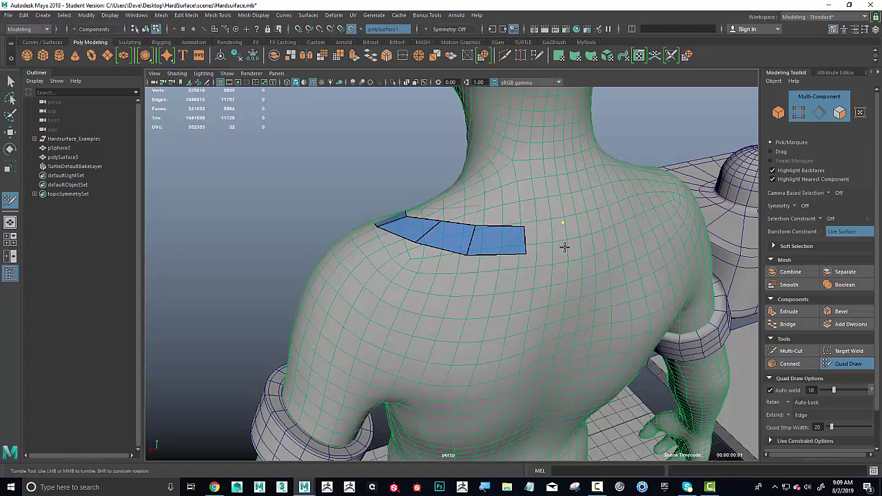
{"action": "left_click", "coordinate": [548, 242], "text": "shift"}
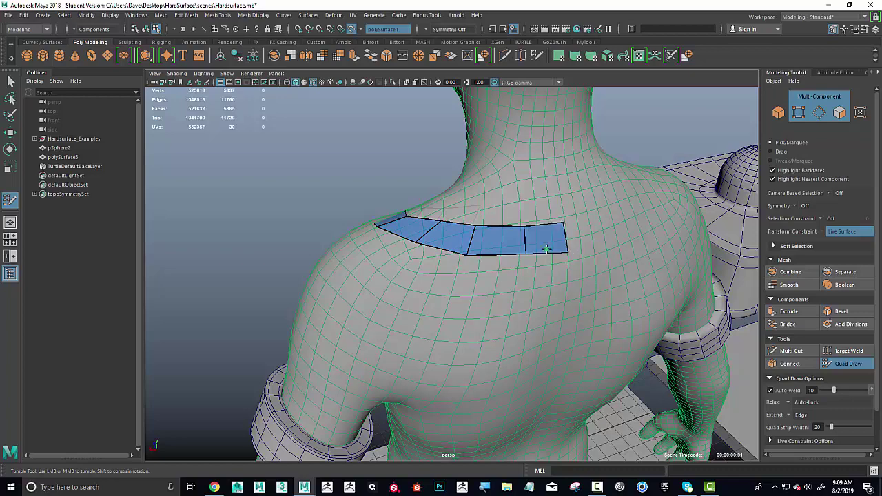
Step: Align the strip's end vertices with the spine and adjust a lower vertex of the strip near the front of the shoulder
{"action": "left_click_drag", "start_coordinate": [617, 245], "coordinate": [659, 262], "text": "alt"}
{"action": "middle_click_drag", "start_coordinate": [660, 262], "coordinate": [165, 176], "text": "alt"}
{"action": "left_click_drag", "start_coordinate": [550, 285], "coordinate": [567, 286]}
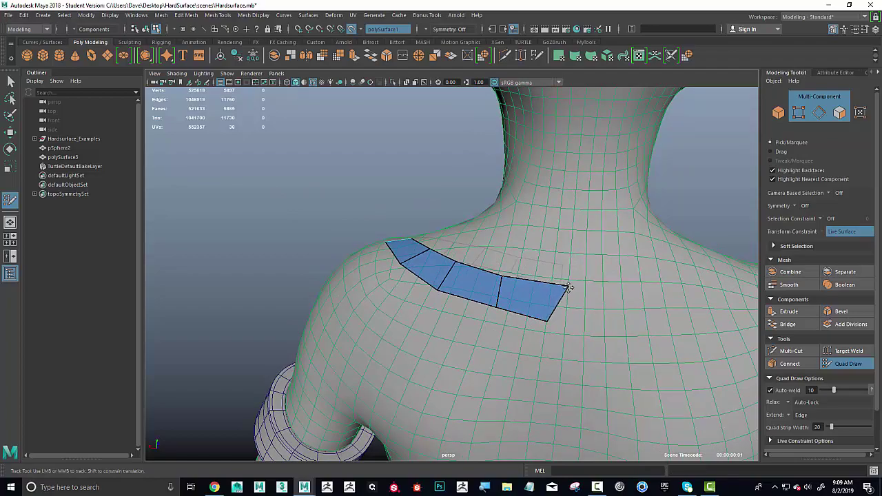
{"action": "left_click_drag", "start_coordinate": [549, 320], "coordinate": [569, 321]}
{"action": "right_click_drag", "start_coordinate": [659, 351], "coordinate": [503, 348], "text": "alt"}
{"action": "left_click_drag", "start_coordinate": [504, 349], "coordinate": [561, 328], "text": "alt"}
{"action": "left_click_drag", "start_coordinate": [509, 369], "coordinate": [520, 364]}
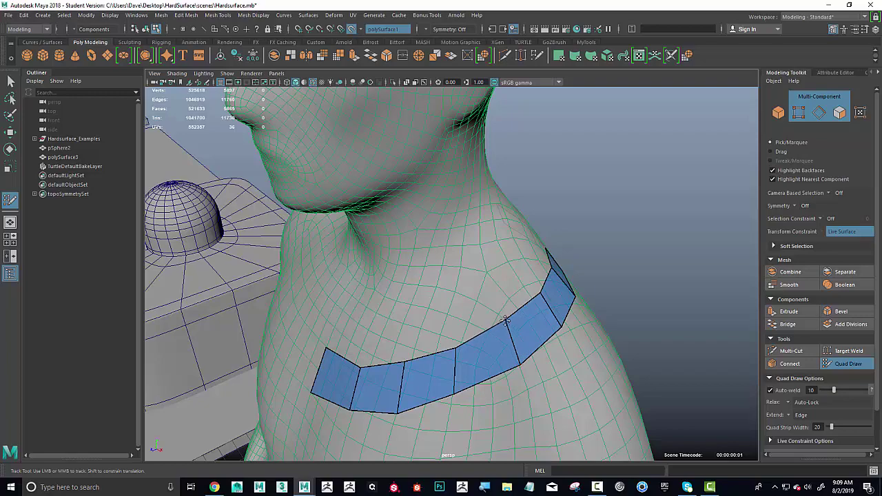
Step: Examine the neckline strip of quads from the front, side and back for placement over the chest, shoulder and upper back
{"action": "mouse_move", "coordinate": [509, 324]}
{"action": "left_mouse_down", "text": "alt"}
{"action": "mouse_move", "coordinate": [541, 276]}
{"action": "mouse_move", "coordinate": [508, 315]}
{"action": "left_mouse_up", "text": "alt"}
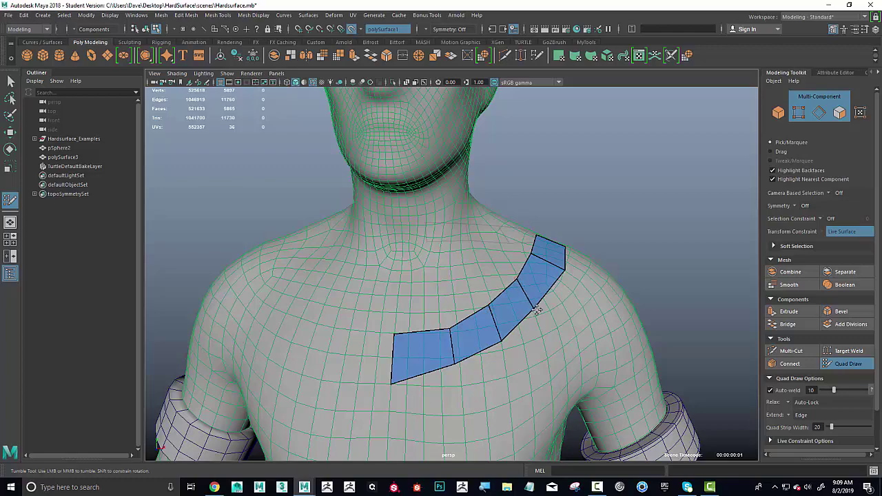
{"action": "right_click_drag", "start_coordinate": [600, 273], "coordinate": [369, 314], "text": "alt"}
{"action": "left_click_drag", "start_coordinate": [369, 314], "coordinate": [429, 342], "text": "alt"}
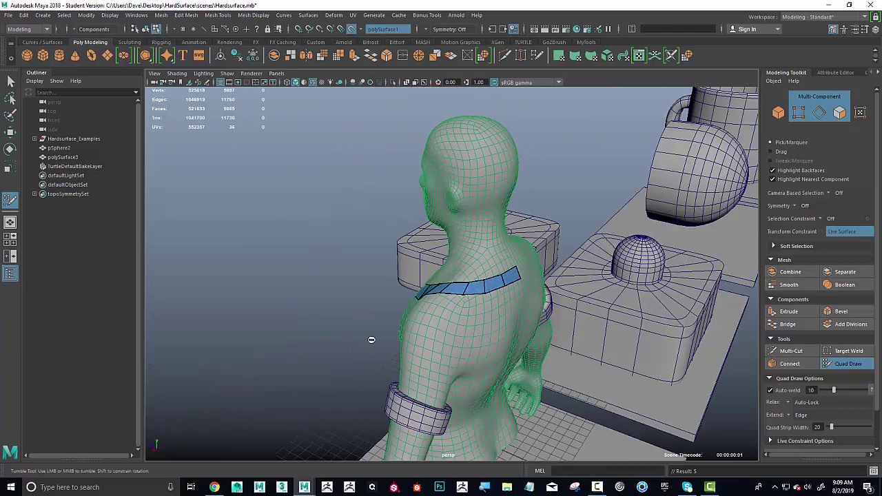
{"action": "left_click_drag", "start_coordinate": [492, 342], "coordinate": [549, 308], "text": "alt"}
{"action": "middle_click_drag", "start_coordinate": [550, 309], "coordinate": [557, 284], "text": "alt"}
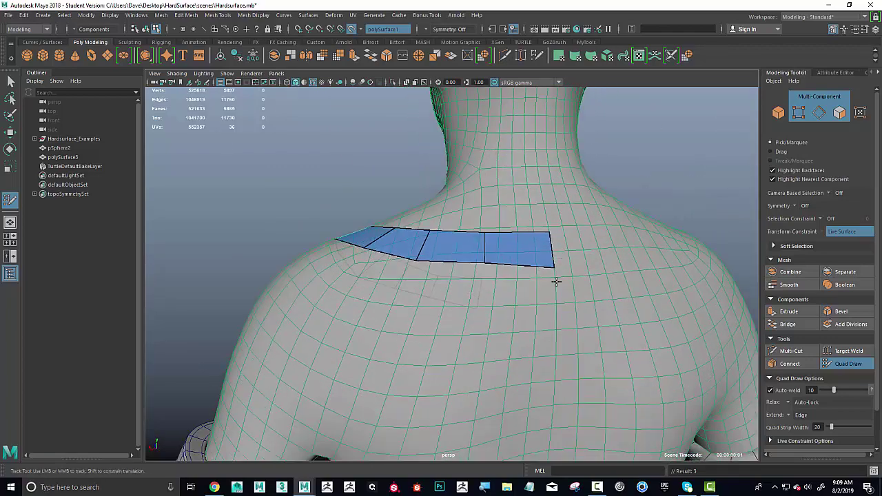
{"action": "right_click_drag", "start_coordinate": [557, 284], "coordinate": [459, 305], "text": "alt"}
{"action": "left_click_drag", "start_coordinate": [459, 305], "coordinate": [538, 287], "text": "alt"}
{"action": "middle_click_drag", "start_coordinate": [538, 287], "coordinate": [556, 262], "text": "alt"}
{"action": "right_click_drag", "start_coordinate": [556, 262], "coordinate": [617, 281], "text": "alt"}
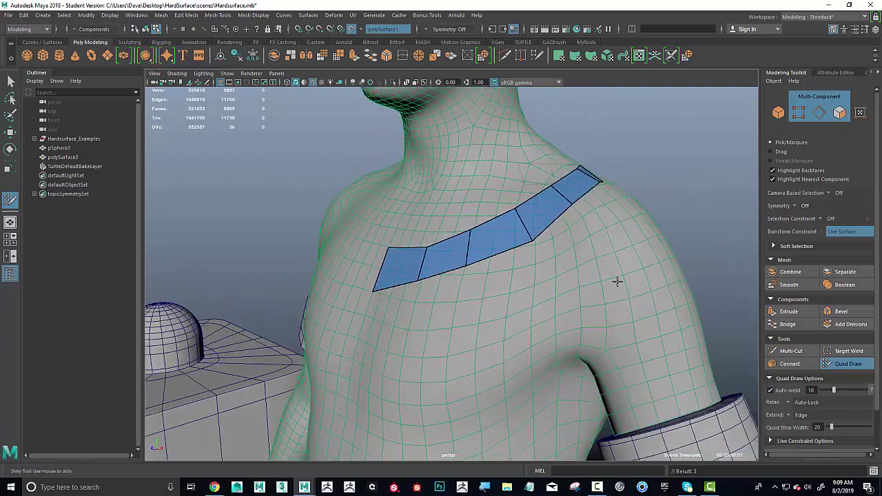
{"action": "left_click_drag", "start_coordinate": [617, 281], "coordinate": [596, 262], "text": "alt"}
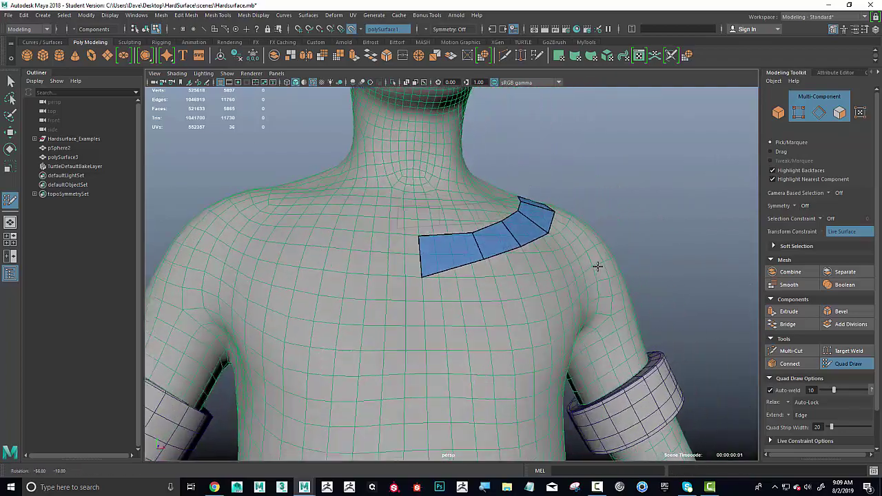
{"action": "left_click_drag", "start_coordinate": [422, 266], "coordinate": [516, 335], "text": "alt"}
{"action": "right_click_drag", "start_coordinate": [516, 335], "coordinate": [466, 321], "text": "alt"}
{"action": "left_click_drag", "start_coordinate": [466, 321], "coordinate": [531, 322], "text": "alt"}
{"action": "right_click_drag", "start_coordinate": [532, 322], "coordinate": [729, 340], "text": "alt"}
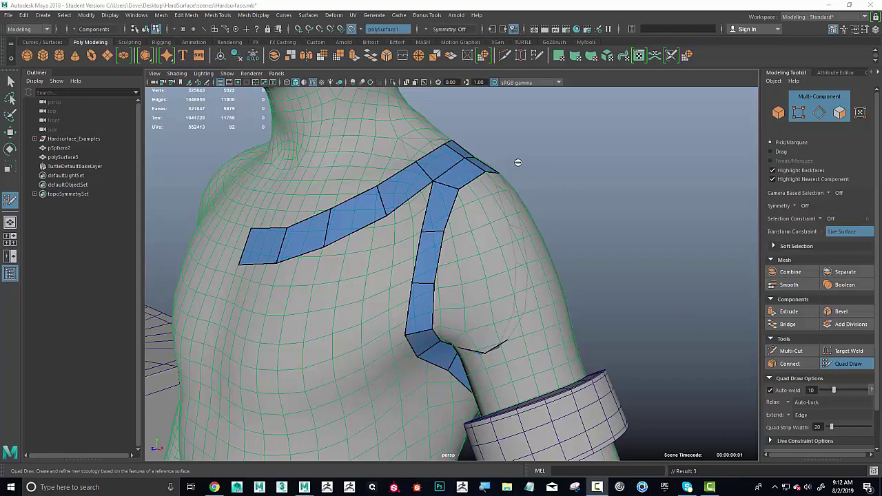
Step: Fill a row of four quads beneath the front neckline strip, from the armhole strip to the chest's centre line
{"action": "left_click_drag", "start_coordinate": [506, 184], "coordinate": [526, 205], "text": "alt"}
{"action": "right_click_drag", "start_coordinate": [526, 205], "coordinate": [502, 232], "text": "alt"}
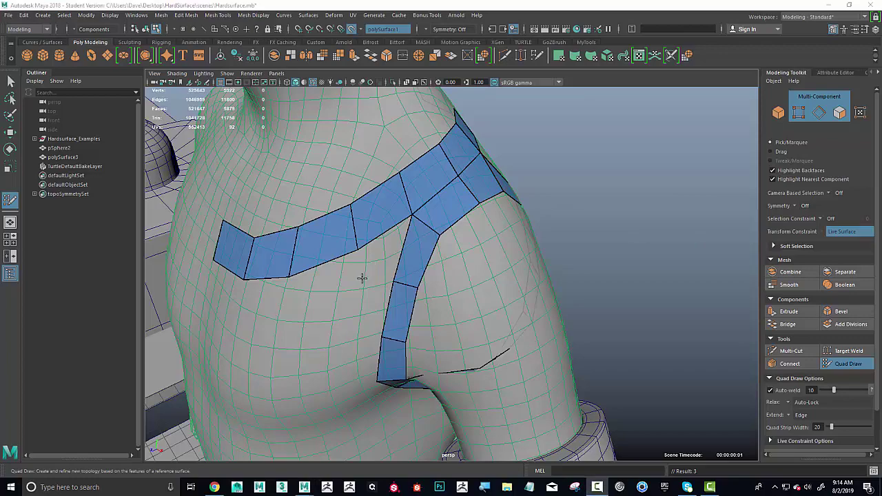
{"action": "left_click_drag", "start_coordinate": [400, 279], "coordinate": [442, 244], "text": "alt"}
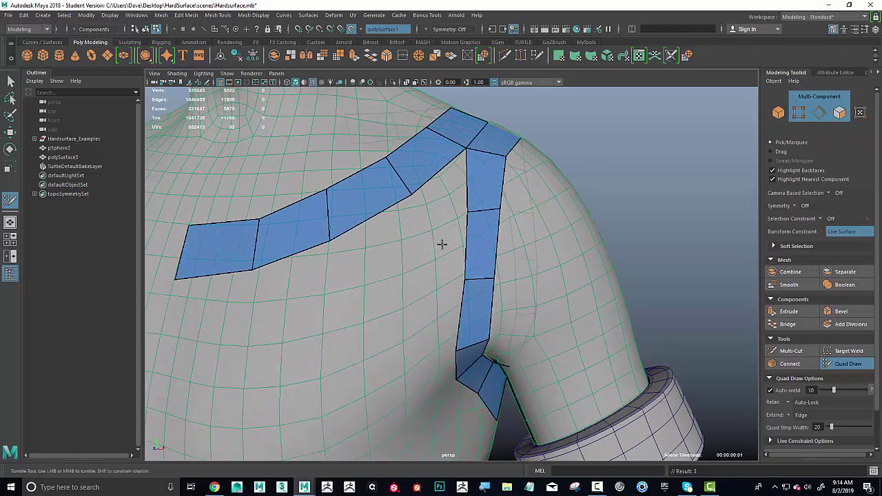
{"action": "left_click", "coordinate": [443, 202], "text": "shift"}
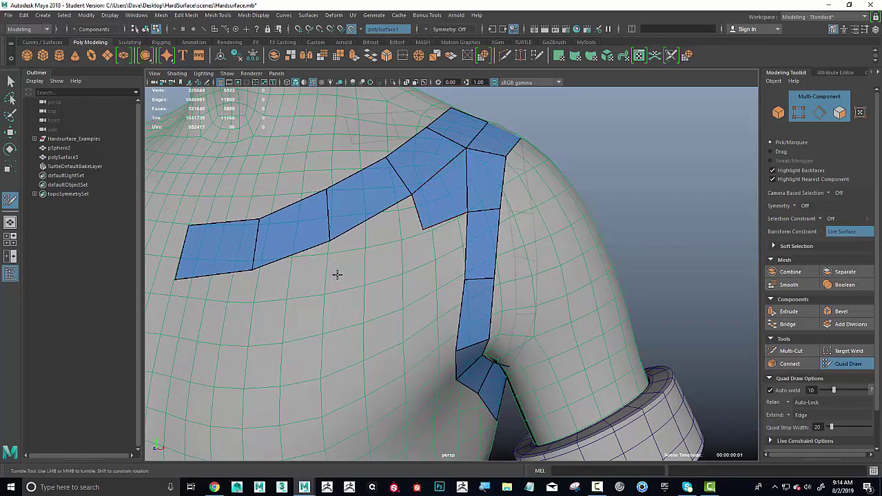
{"action": "left_click", "coordinate": [376, 250], "text": "shift"}
{"action": "left_click_drag", "start_coordinate": [208, 315], "coordinate": [349, 290], "text": "alt"}
{"action": "left_click", "coordinate": [337, 258], "text": "shift"}
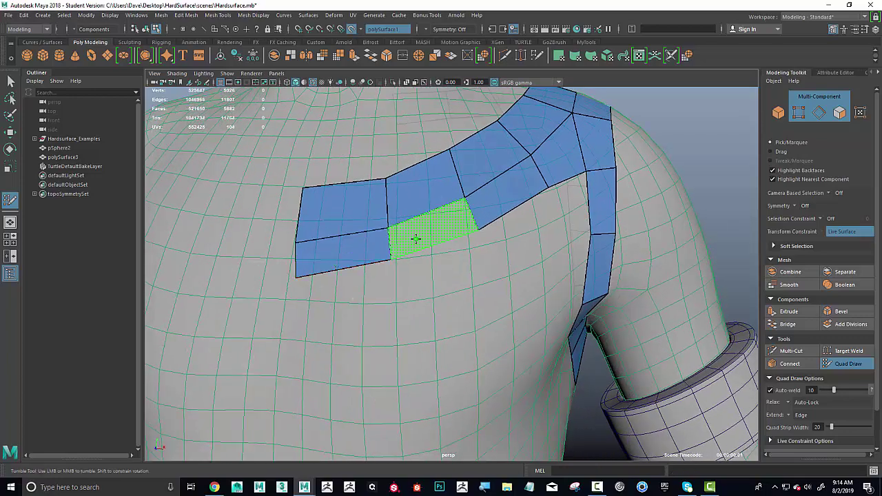
{"action": "left_click", "coordinate": [418, 239], "text": "shift"}
Step: Add a second row of four quads below the first filled row, between the armhole strip and the chest's centre line
{"action": "left_click_drag", "start_coordinate": [506, 260], "coordinate": [478, 253], "text": "alt"}
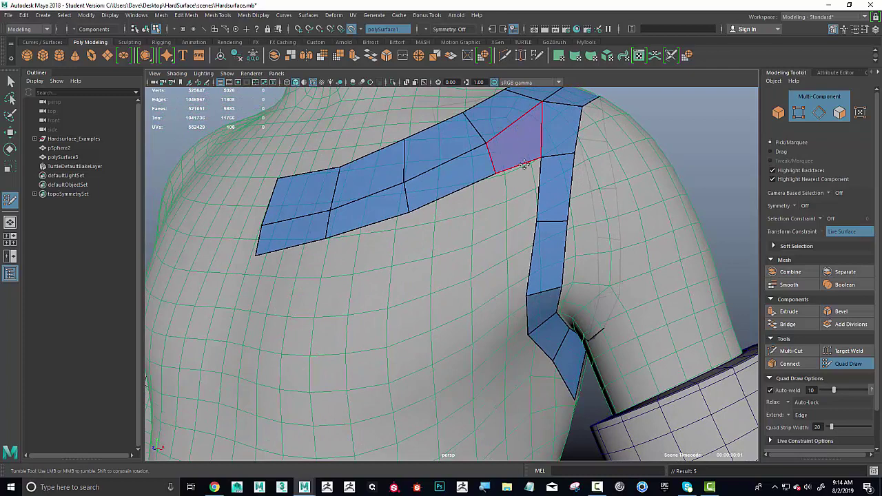
{"action": "left_click", "coordinate": [517, 203], "text": "shift"}
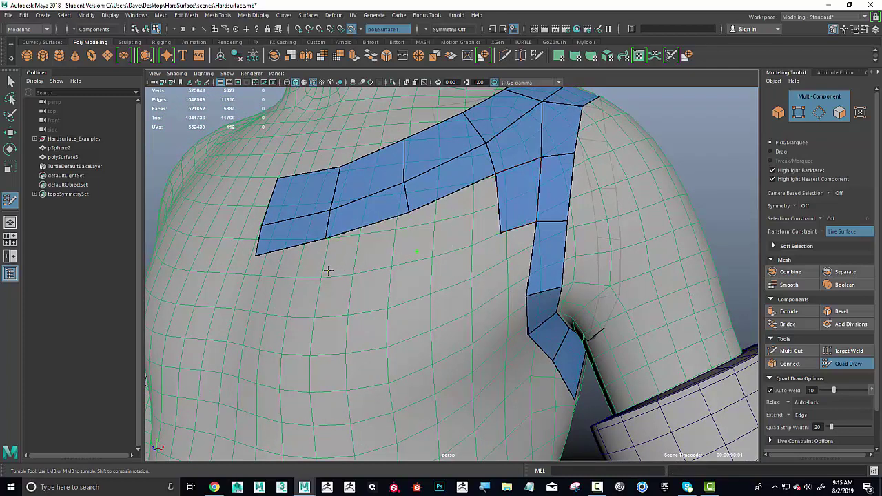
{"action": "left_click_drag", "start_coordinate": [295, 299], "coordinate": [329, 299], "text": "alt"}
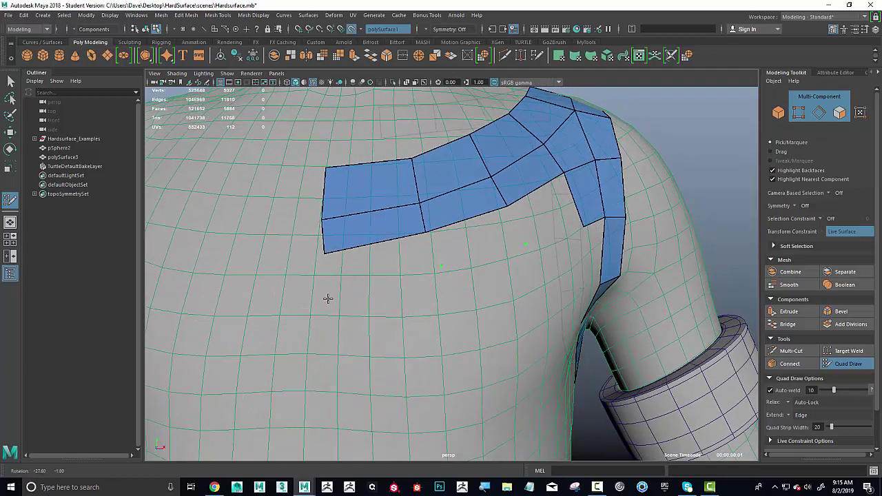
{"action": "left_click", "coordinate": [362, 276], "text": "shift"}
{"action": "left_click", "coordinate": [332, 253], "text": "ctrl"}
{"action": "left_click", "coordinate": [548, 214], "text": "shift"}
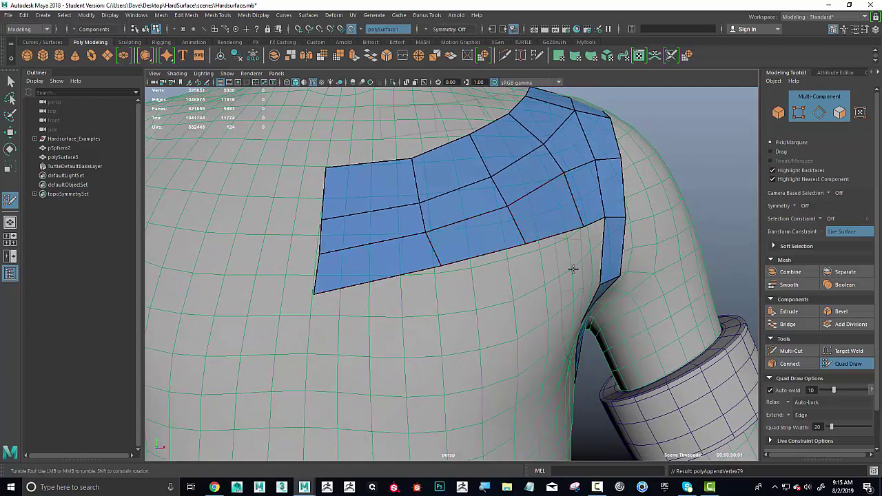
Step: Fill a third row of four quads across the chest, from the front armhole edge to the centre line
{"action": "left_click_drag", "start_coordinate": [572, 266], "coordinate": [489, 243], "text": "alt"}
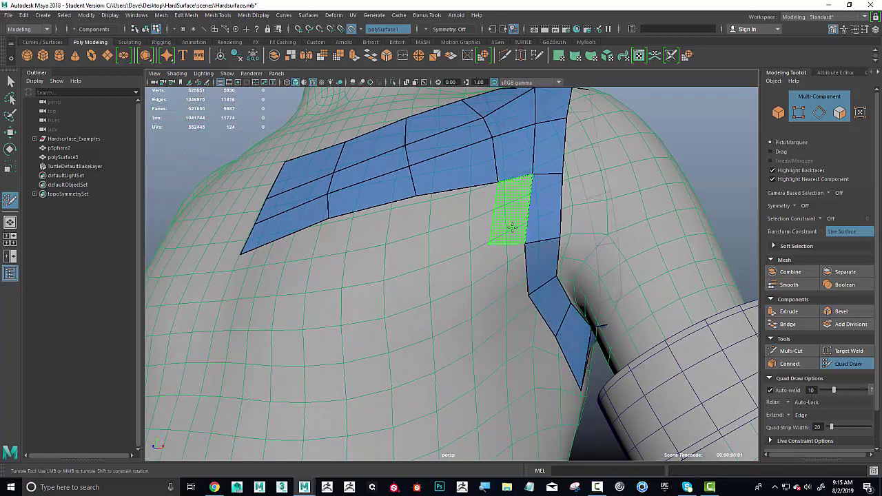
{"action": "left_click", "coordinate": [509, 226], "text": "shift"}
{"action": "left_click", "coordinate": [449, 230], "text": "shift"}
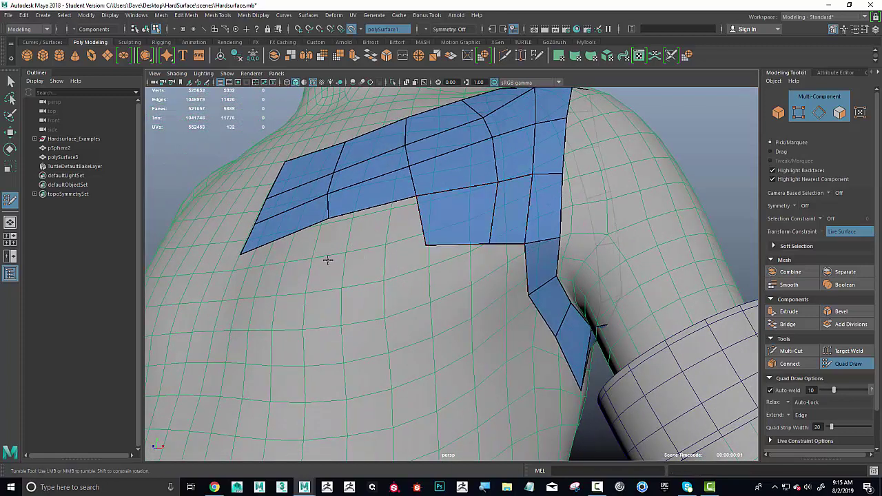
{"action": "left_click", "coordinate": [391, 246], "text": "shift"}
{"action": "mouse_move", "coordinate": [390, 246]}
{"action": "left_mouse_down", "text": "alt"}
{"action": "mouse_move", "coordinate": [404, 277]}
{"action": "mouse_move", "coordinate": [313, 269]}
{"action": "left_mouse_up", "text": "alt"}
{"action": "left_click", "coordinate": [337, 253], "text": "shift"}
Step: Fill a fourth row of four quads across the lower chest, from the armpit to the centre line
{"action": "mouse_move", "coordinate": [472, 309]}
{"action": "left_mouse_down", "text": "alt"}
{"action": "mouse_move", "coordinate": [305, 322]}
{"action": "mouse_move", "coordinate": [395, 318]}
{"action": "mouse_move", "coordinate": [439, 305]}
{"action": "mouse_move", "coordinate": [467, 323]}
{"action": "mouse_move", "coordinate": [408, 333]}
{"action": "left_mouse_up", "text": "alt"}
{"action": "left_click", "coordinate": [439, 272], "text": "shift"}
{"action": "left_click", "coordinate": [400, 285], "text": "shift"}
{"action": "left_click", "coordinate": [414, 311], "text": "shift"}
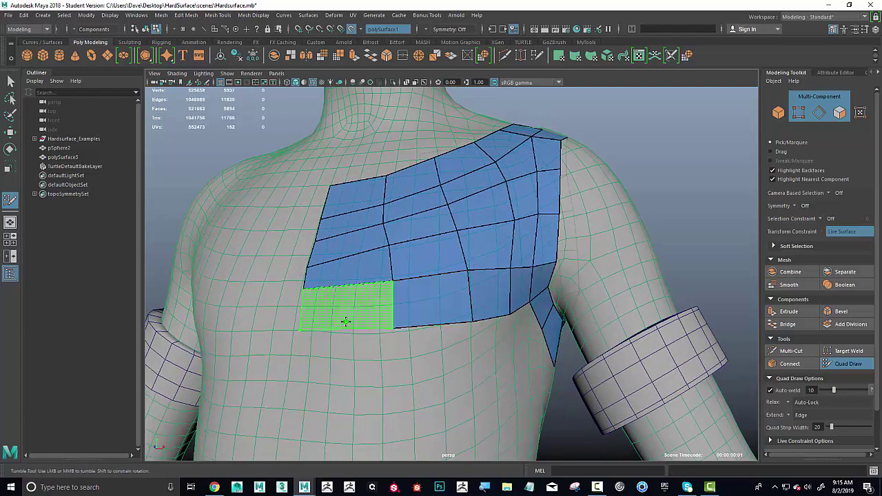
{"action": "left_click", "coordinate": [346, 319], "text": "shift"}
Step: Fill a fifth row of four quads along the lower edge of the chest, between the armpit and the front centre line
{"action": "left_click_drag", "start_coordinate": [419, 324], "coordinate": [411, 262], "text": "alt"}
{"action": "right_click_drag", "start_coordinate": [434, 279], "coordinate": [444, 306], "text": "alt"}
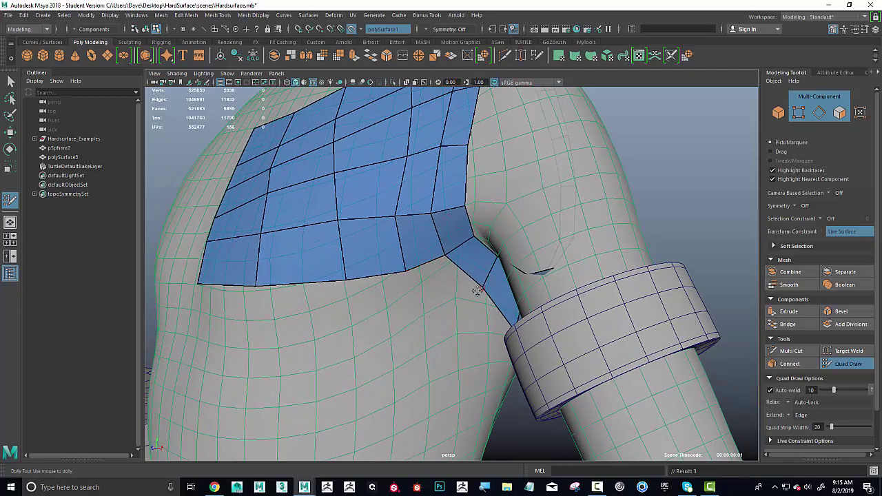
{"action": "left_click", "coordinate": [437, 291], "text": "shift"}
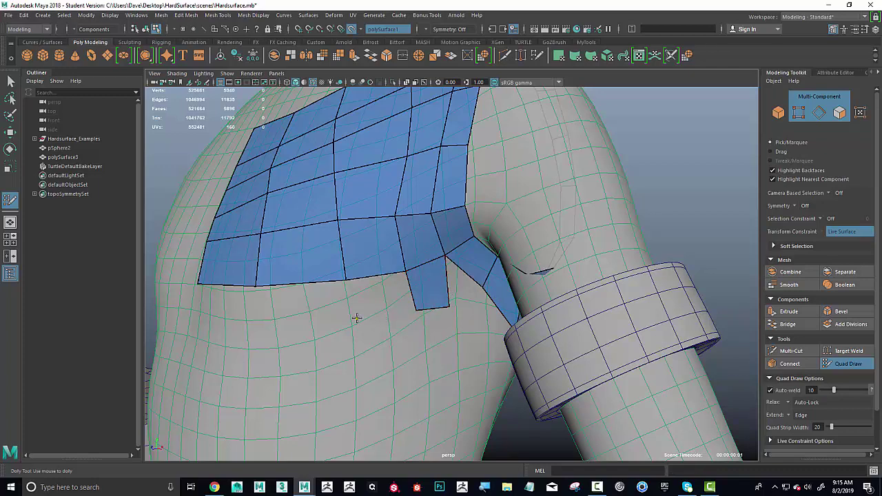
{"action": "left_click_drag", "start_coordinate": [356, 318], "coordinate": [319, 327], "text": "alt"}
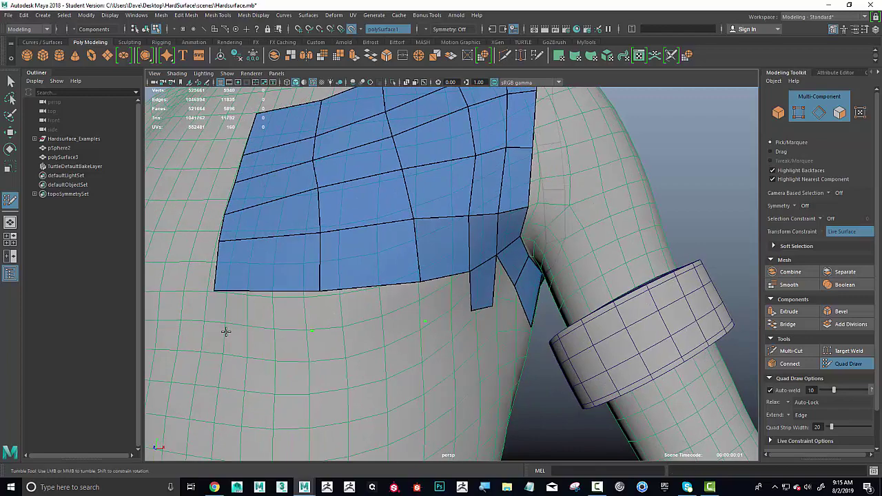
{"action": "left_click", "coordinate": [272, 316], "text": "shift"}
{"action": "left_click", "coordinate": [376, 313], "text": "shift"}
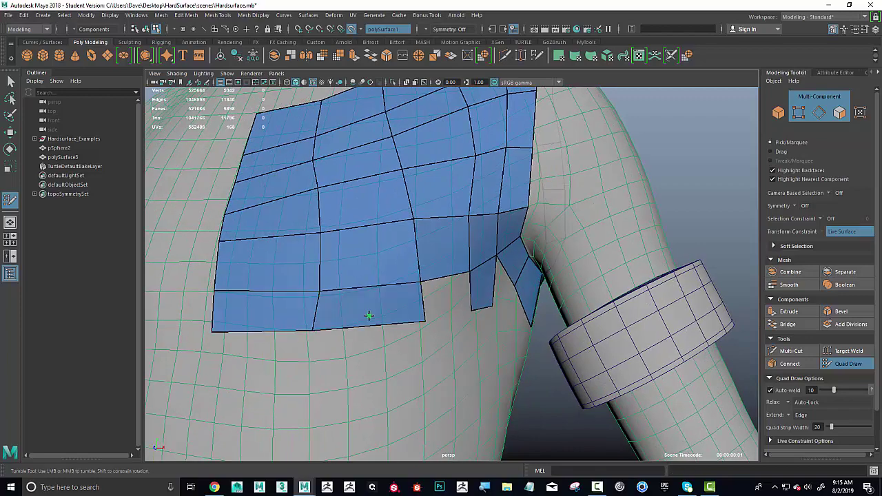
{"action": "left_click", "coordinate": [456, 296], "text": "shift"}
Step: Fill two quads beneath the armpit to carry the lowest chest row around the body's side
{"action": "left_click_drag", "start_coordinate": [508, 293], "coordinate": [427, 282], "text": "alt"}
{"action": "right_click_drag", "start_coordinate": [427, 282], "coordinate": [478, 284], "text": "alt"}
{"action": "left_click_drag", "start_coordinate": [478, 283], "coordinate": [487, 287], "text": "alt"}
{"action": "left_click", "coordinate": [465, 241], "text": "shift"}
{"action": "mouse_move", "coordinate": [469, 243]}
{"action": "left_mouse_down", "text": "alt"}
{"action": "mouse_move", "coordinate": [464, 222]}
{"action": "mouse_move", "coordinate": [447, 221]}
{"action": "left_mouse_up", "text": "alt"}
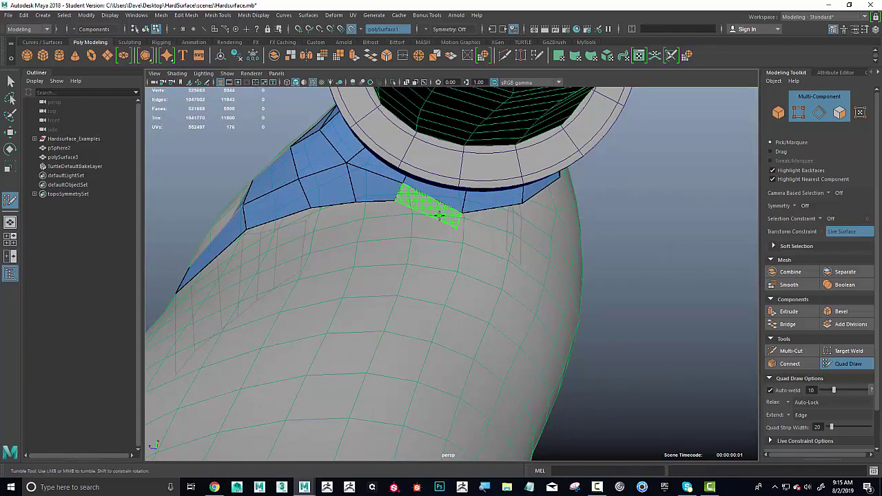
{"action": "left_click", "coordinate": [437, 212], "text": "shift"}
{"action": "left_click_drag", "start_coordinate": [536, 228], "coordinate": [406, 251], "text": "alt"}
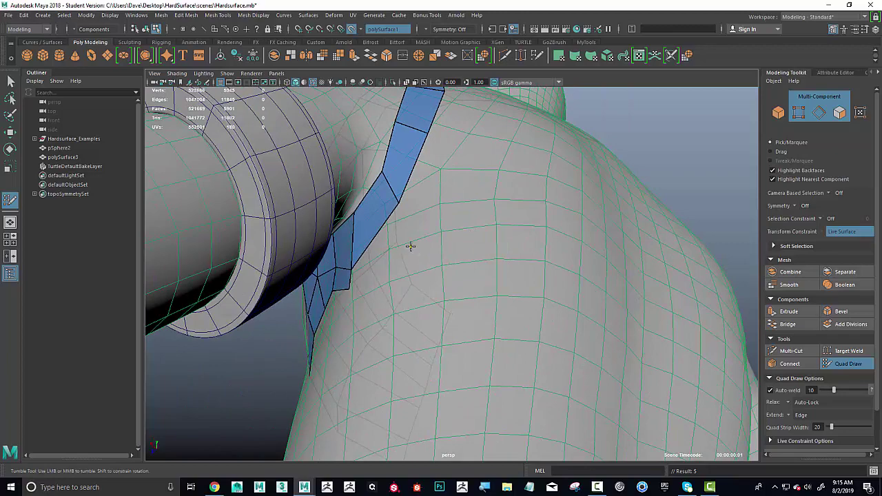
Step: Extend the lower strip with five quads from beneath the armpit across the back to the spine's centre line
{"action": "left_click", "coordinate": [421, 264], "text": "shift"}
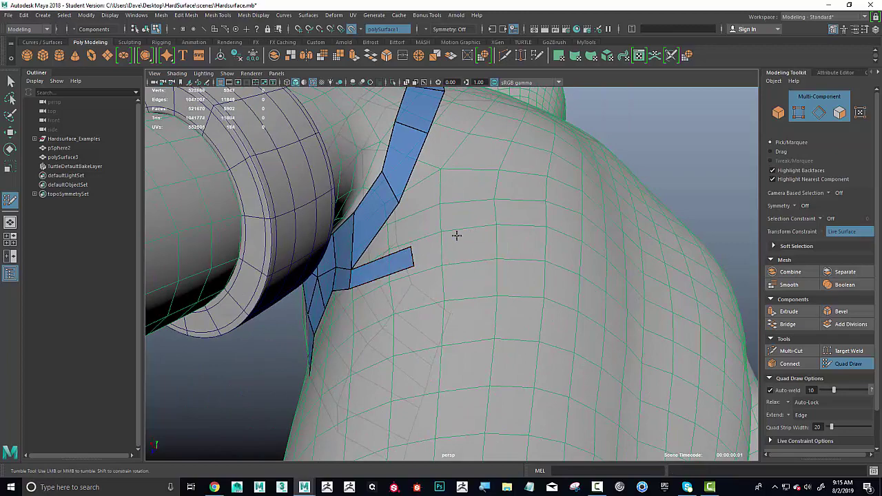
{"action": "left_click", "coordinate": [463, 254], "text": "shift"}
{"action": "mouse_move", "coordinate": [466, 255]}
{"action": "left_mouse_down", "text": "alt"}
{"action": "mouse_move", "coordinate": [429, 279]}
{"action": "mouse_move", "coordinate": [492, 264]}
{"action": "mouse_move", "coordinate": [461, 307]}
{"action": "left_mouse_up", "text": "alt"}
{"action": "right_click_drag", "start_coordinate": [461, 307], "coordinate": [465, 294], "text": "alt"}
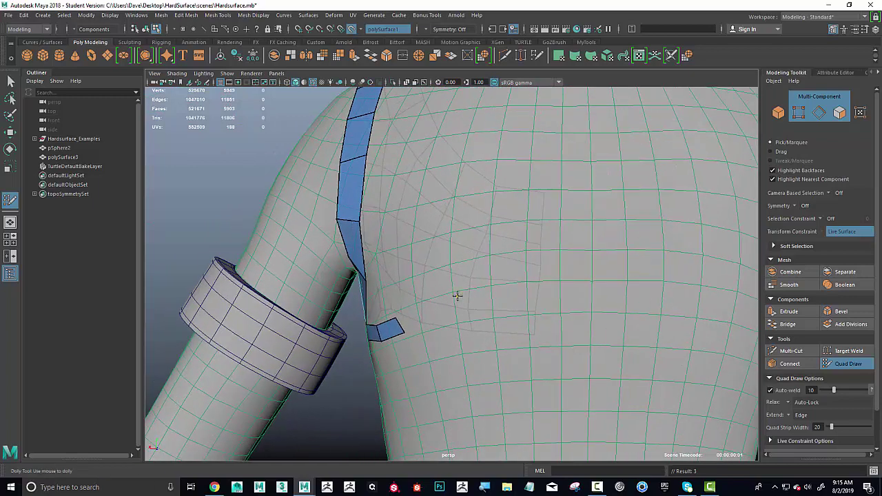
{"action": "left_click", "coordinate": [430, 317], "text": "shift"}
{"action": "middle_click_drag", "start_coordinate": [430, 317], "coordinate": [472, 271], "text": "alt"}
{"action": "left_click", "coordinate": [453, 289], "text": "shift"}
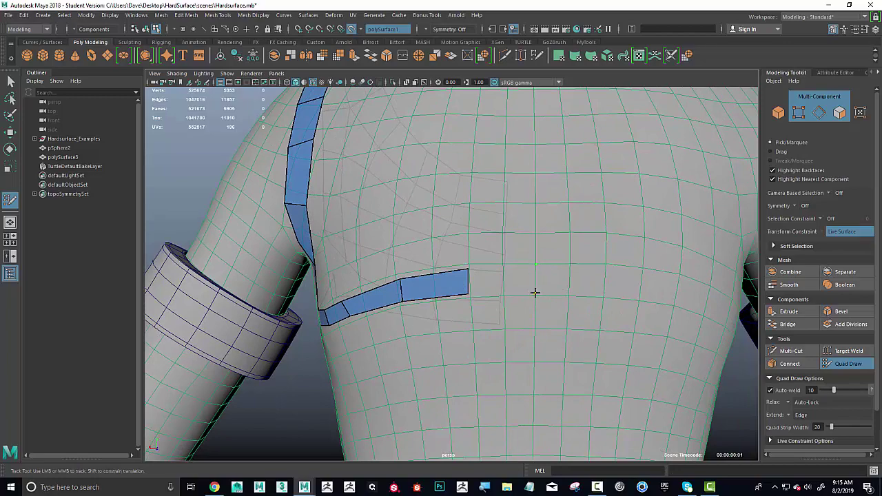
{"action": "left_click", "coordinate": [514, 284], "text": "shift"}
Step: Add a row of five quads directly above the back's lower strip, from the armpit corner to the centre line
{"action": "left_click_drag", "start_coordinate": [514, 284], "coordinate": [432, 243], "text": "alt"}
{"action": "left_click", "coordinate": [407, 240], "text": "shift"}
{"action": "left_click", "coordinate": [435, 247], "text": "shift"}
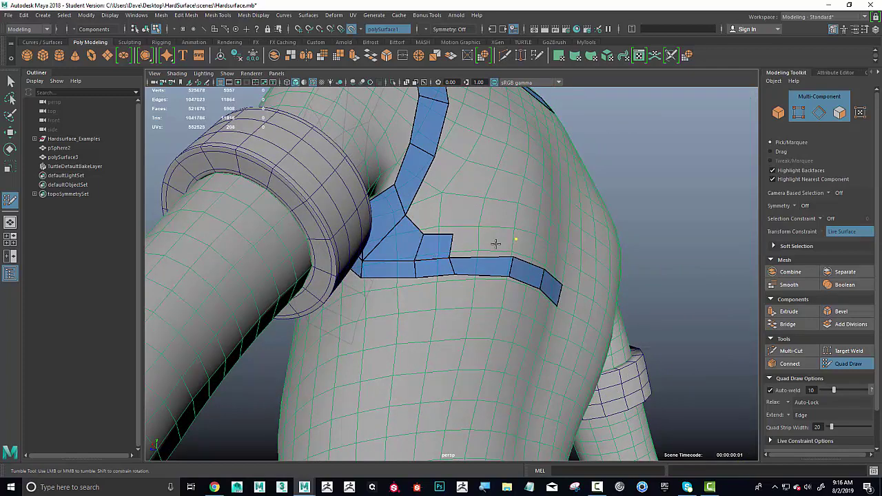
{"action": "left_click", "coordinate": [484, 246], "text": "shift"}
{"action": "left_click_drag", "start_coordinate": [554, 250], "coordinate": [510, 265], "text": "alt"}
{"action": "left_click", "coordinate": [506, 254]}
{"action": "left_click", "coordinate": [553, 256]}
{"action": "left_click", "coordinate": [542, 263], "text": "shift"}
{"action": "left_click", "coordinate": [474, 268], "text": "shift"}
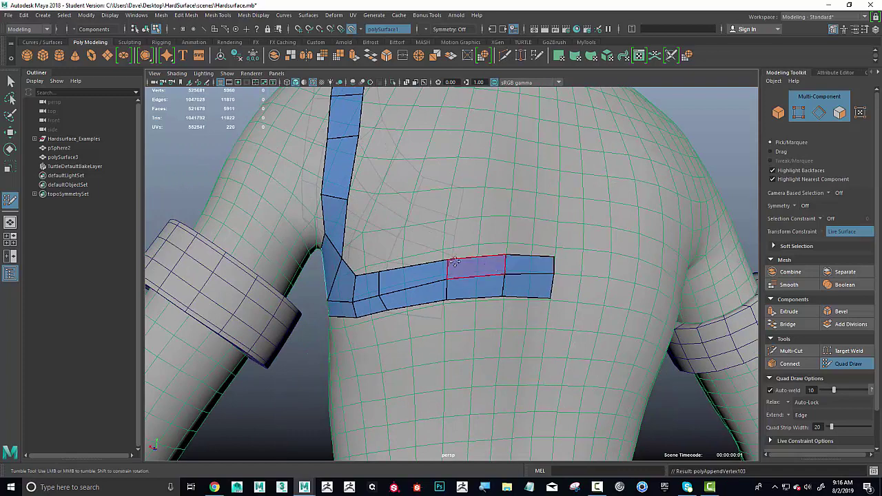
Step: Fill a third row of five quads across the back, from the rear armhole strip to the centre line
{"action": "left_click_drag", "start_coordinate": [380, 244], "coordinate": [382, 267], "text": "alt"}
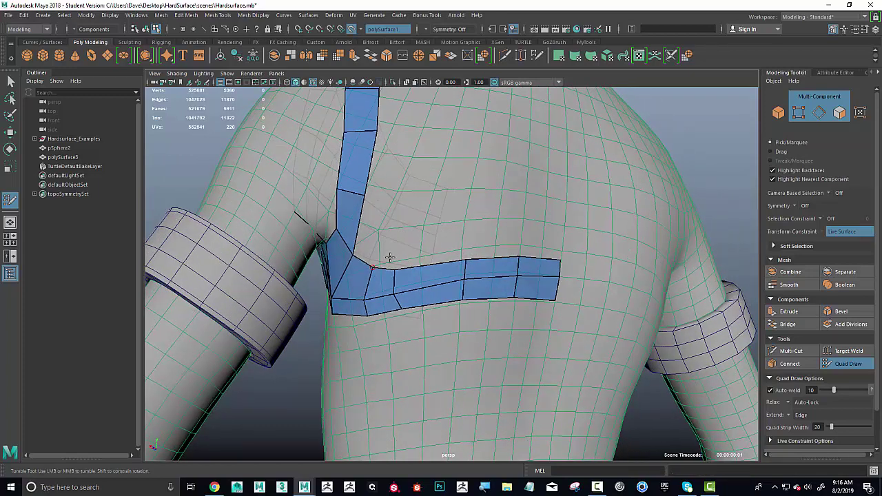
{"action": "left_click", "coordinate": [383, 200], "text": "shift"}
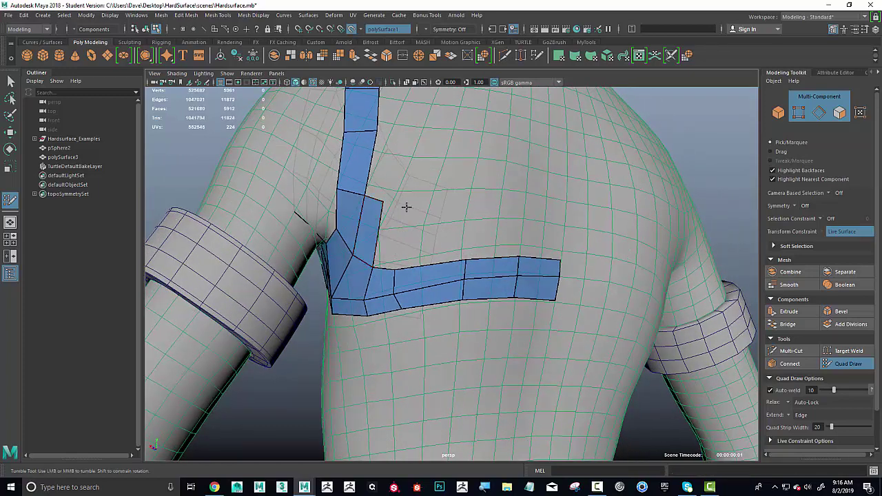
{"action": "left_click", "coordinate": [398, 228], "text": "shift"}
{"action": "left_click", "coordinate": [460, 213]}
{"action": "left_click", "coordinate": [451, 231], "text": "shift"}
{"action": "left_click", "coordinate": [521, 217]}
{"action": "left_click", "coordinate": [510, 228], "text": "shift"}
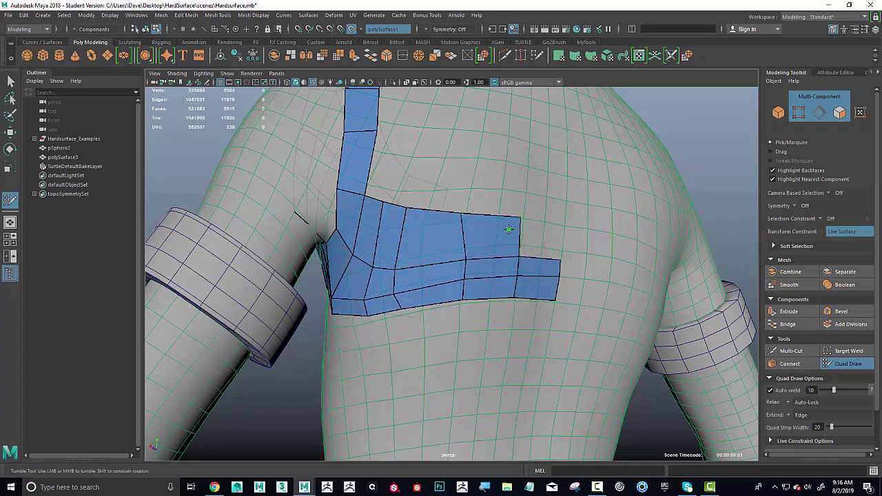
{"action": "left_click", "coordinate": [563, 223]}
{"action": "left_click", "coordinate": [557, 239], "text": "shift"}
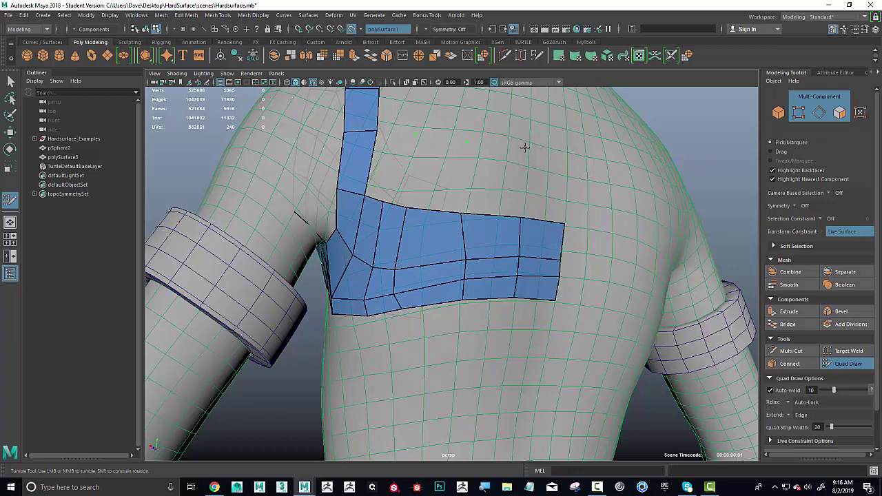
Step: Fill a fourth row of five taller quads across the middle of the back, between the centre line and the armhole strip
{"action": "left_click", "coordinate": [532, 180], "text": "shift"}
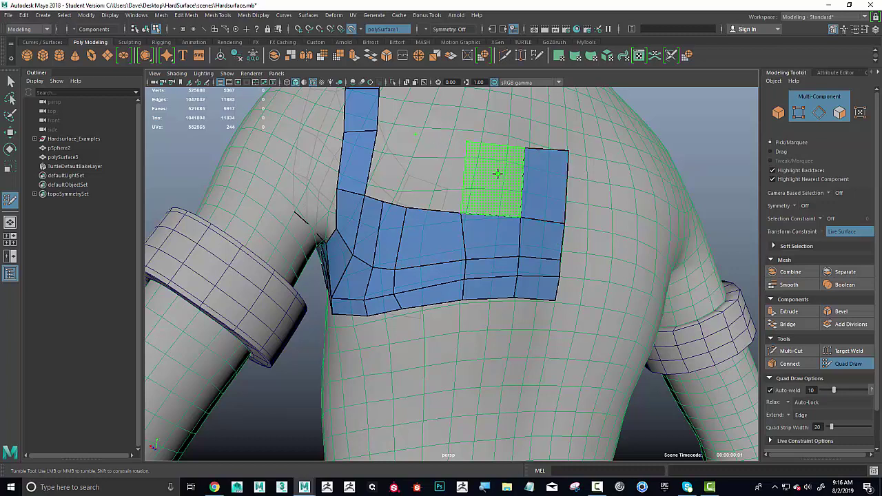
{"action": "left_click", "coordinate": [496, 173], "text": "shift"}
{"action": "left_click", "coordinate": [443, 156], "text": "shift"}
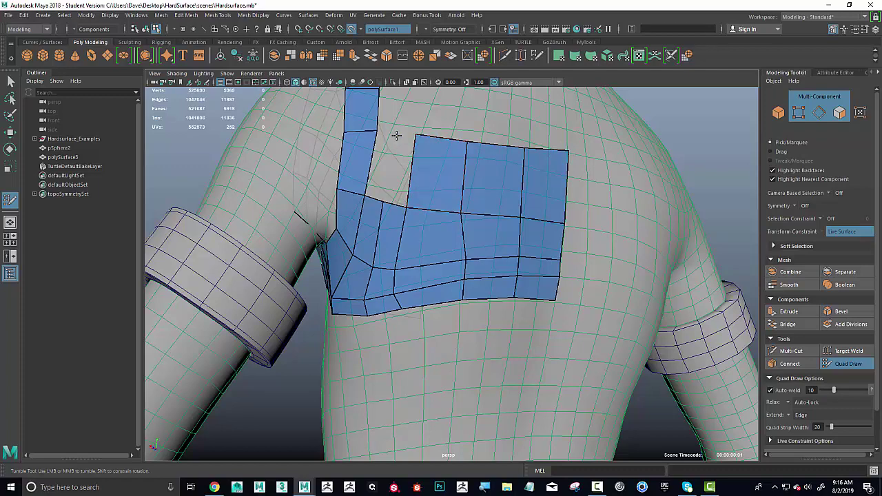
{"action": "left_click", "coordinate": [405, 162], "text": "shift"}
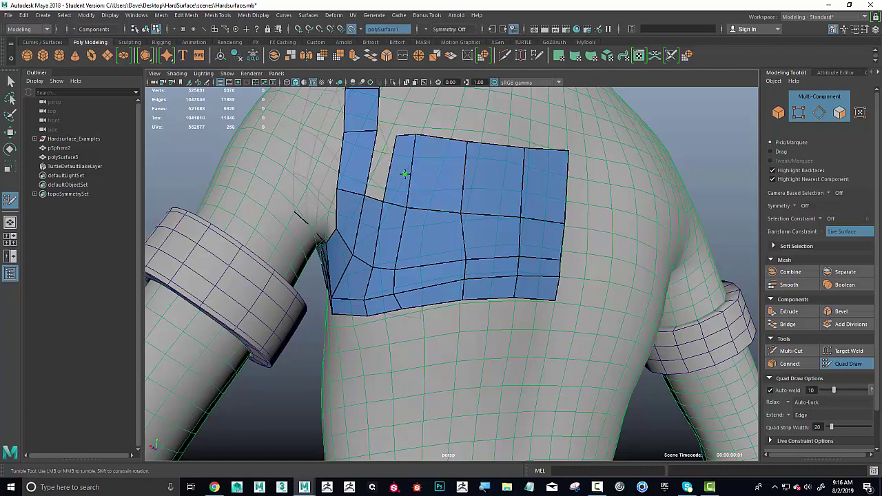
{"action": "left_click", "coordinate": [381, 165], "text": "shift"}
Step: Fill a fifth row of five quads across the upper back, between the armhole strip and the centre line
{"action": "left_click_drag", "start_coordinate": [457, 204], "coordinate": [386, 183], "text": "alt"}
{"action": "left_click", "coordinate": [386, 207], "text": "shift"}
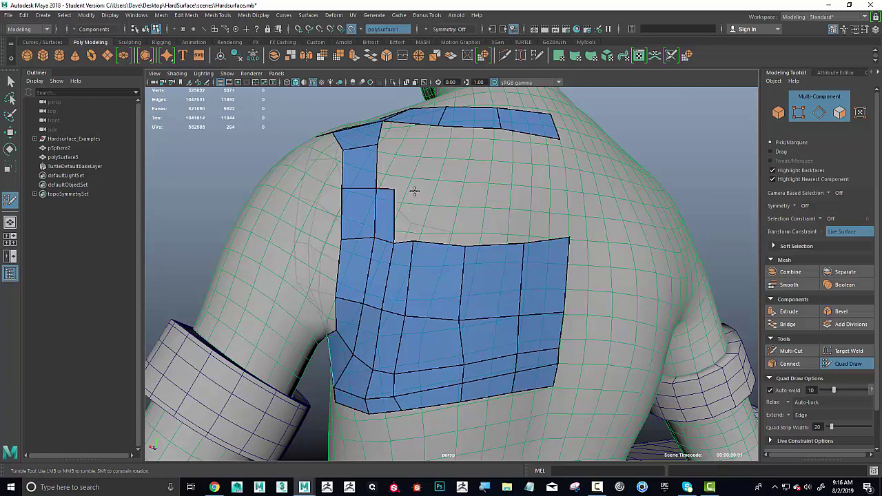
{"action": "left_click", "coordinate": [405, 204], "text": "shift"}
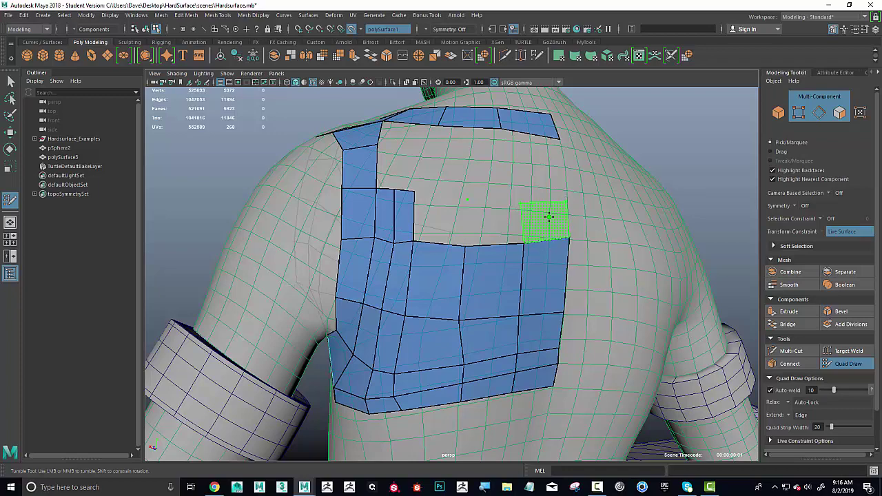
{"action": "left_click", "coordinate": [537, 219], "text": "shift"}
{"action": "left_click", "coordinate": [483, 221], "text": "shift"}
{"action": "left_click", "coordinate": [446, 215], "text": "shift"}
Step: Close the gap in the rear shoulder strip and fill the two quad columns beside the armhole strip below it
{"action": "left_click_drag", "start_coordinate": [447, 215], "coordinate": [416, 150], "text": "alt"}
{"action": "left_click", "coordinate": [412, 148], "text": "shift"}
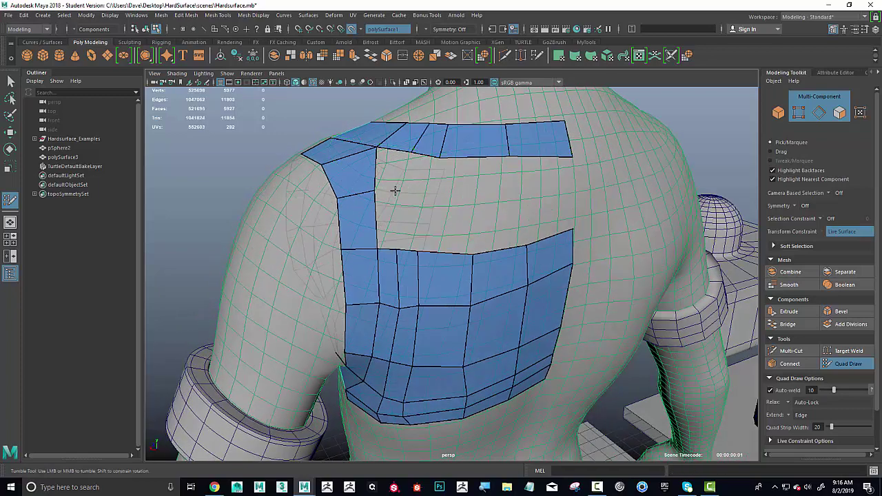
{"action": "left_click", "coordinate": [385, 221], "text": "shift"}
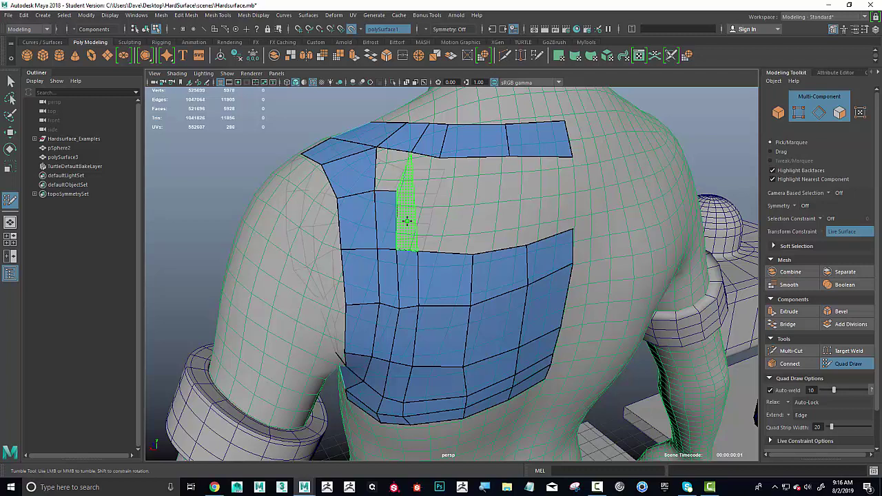
{"action": "left_click", "coordinate": [418, 215], "text": "shift"}
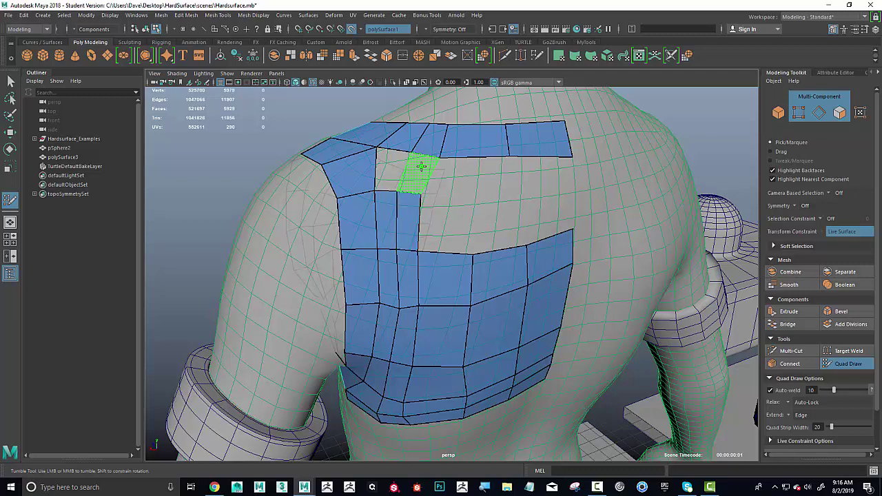
{"action": "left_click", "coordinate": [393, 163], "text": "shift"}
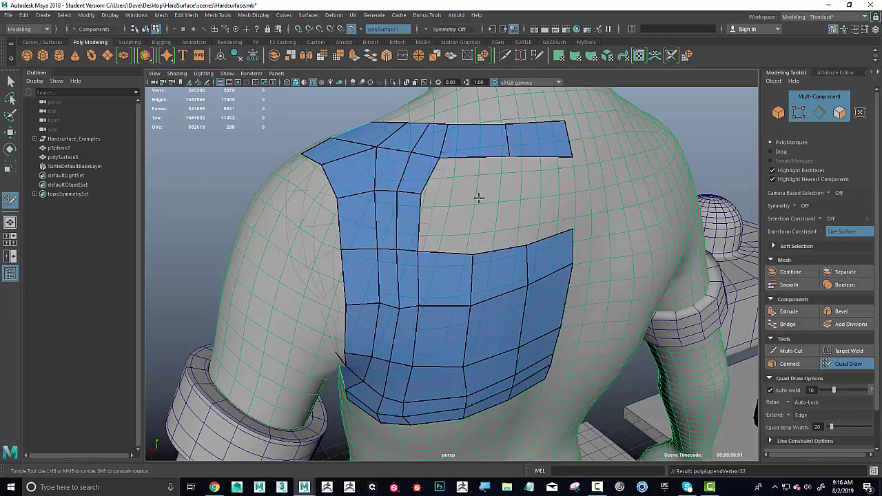
Step: Fill four more quads below the rear neckline strip, then move the strip's inner vertices toward the shoulder to even the spacing
{"action": "left_click", "coordinate": [461, 204], "text": "shift"}
{"action": "left_click", "coordinate": [476, 173], "text": "shift"}
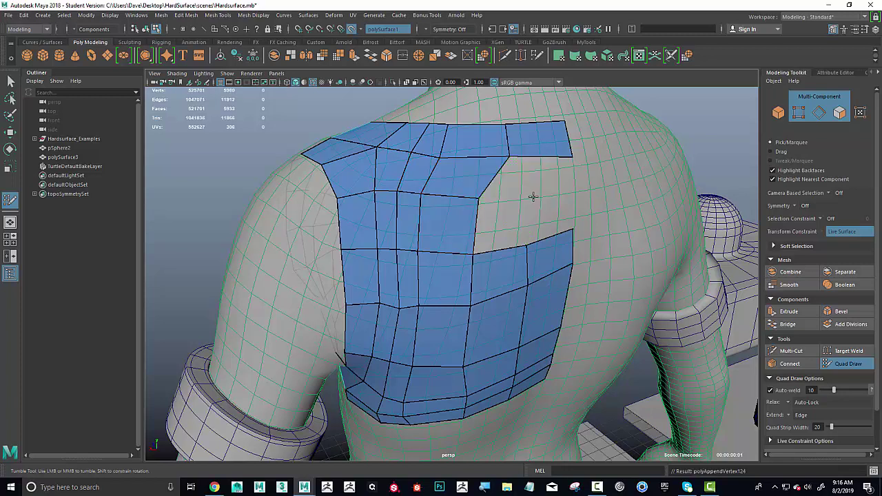
{"action": "left_click", "coordinate": [503, 220], "text": "shift"}
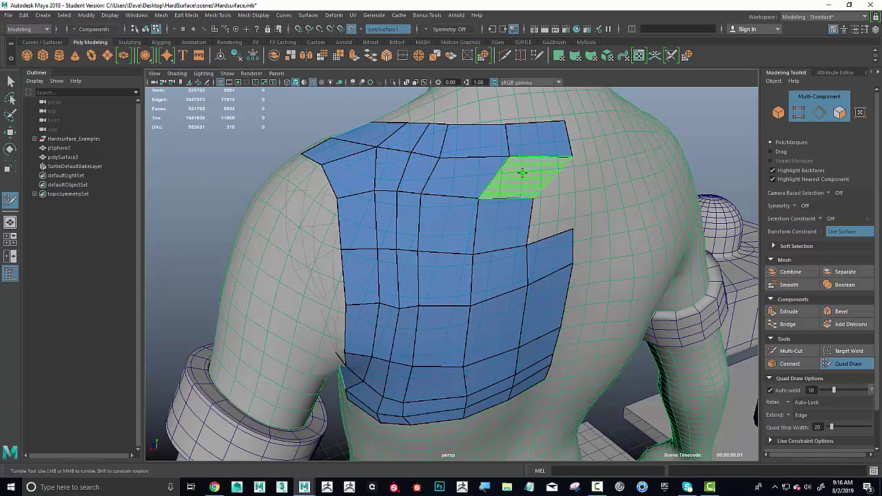
{"action": "left_click", "coordinate": [522, 172], "text": "shift"}
{"action": "left_click_drag", "start_coordinate": [571, 157], "coordinate": [534, 156]}
{"action": "left_click_drag", "start_coordinate": [562, 126], "coordinate": [539, 122]}
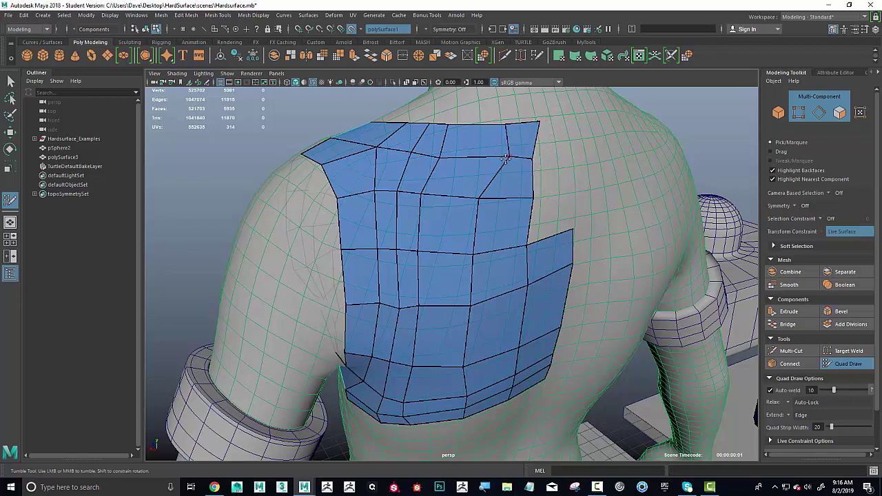
{"action": "left_click_drag", "start_coordinate": [508, 157], "coordinate": [487, 159]}
Step: Fill the three remaining quads along the back's centre line, up to the neckline edge
{"action": "left_click_drag", "start_coordinate": [551, 189], "coordinate": [540, 194], "text": "alt"}
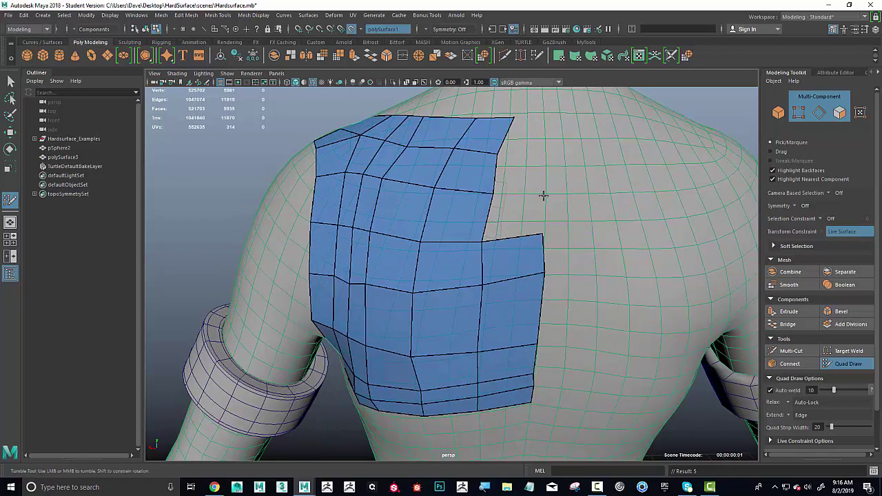
{"action": "left_click", "coordinate": [528, 218], "text": "shift"}
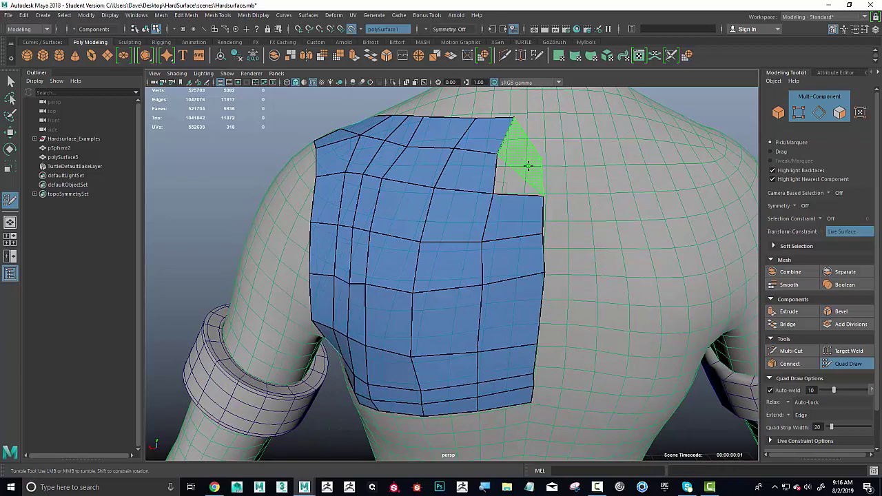
{"action": "left_click", "coordinate": [528, 167], "text": "shift"}
{"action": "left_click", "coordinate": [539, 125], "text": "shift"}
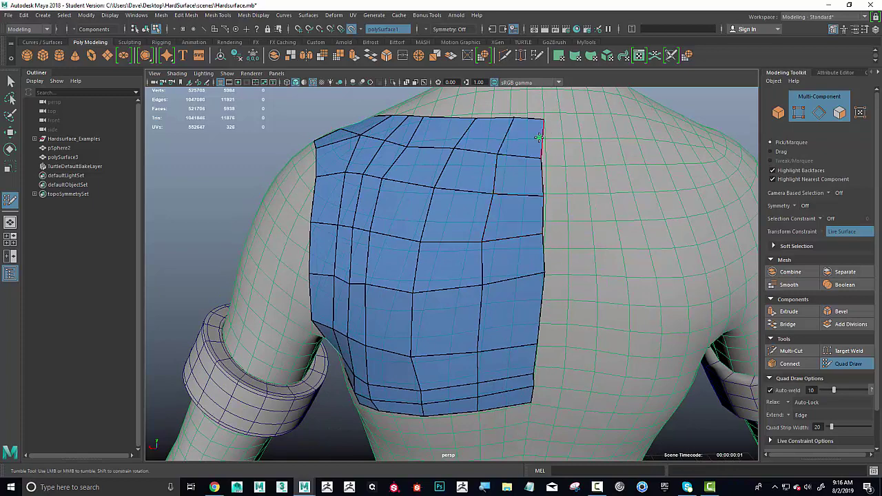
Step: Reposition the vertices on the vest's lower edge near the armpit to smooth its outline
{"action": "left_click_drag", "start_coordinate": [441, 230], "coordinate": [298, 309], "text": "alt"}
{"action": "left_click_drag", "start_coordinate": [383, 290], "coordinate": [381, 307]}
{"action": "left_click_drag", "start_coordinate": [463, 286], "coordinate": [432, 206]}
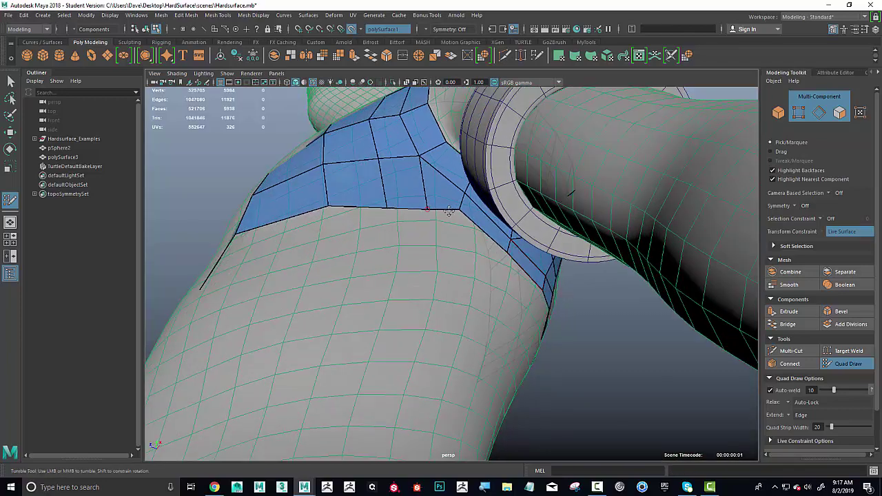
Step: Examine the half vest from back, side and front, previewing edge loop positions near the lower edge, neckline and chest
{"action": "left_click_drag", "start_coordinate": [458, 214], "coordinate": [404, 229], "text": "alt"}
{"action": "left_click_drag", "start_coordinate": [505, 259], "coordinate": [518, 262], "text": "alt"}
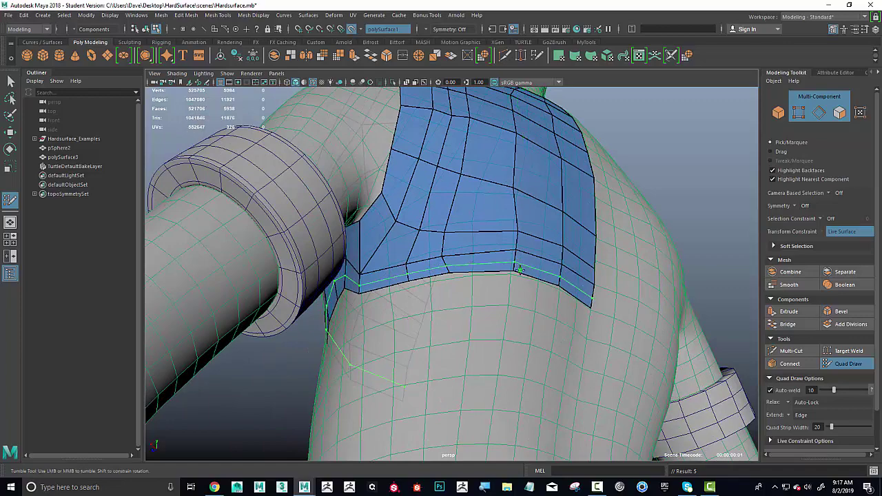
{"action": "mouse_move", "coordinate": [518, 269]}
{"action": "left_mouse_down", "text": "alt"}
{"action": "mouse_move", "coordinate": [508, 278]}
{"action": "mouse_move", "coordinate": [473, 266]}
{"action": "left_mouse_up", "text": "alt"}
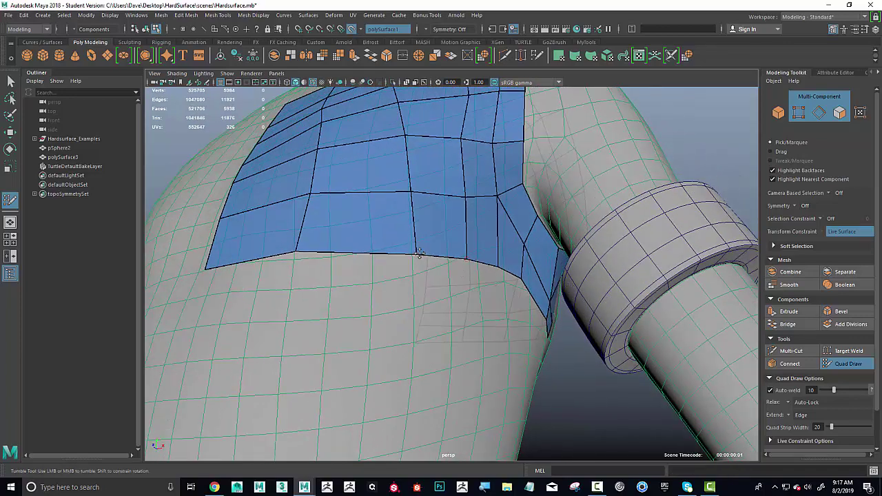
{"action": "left_click_drag", "start_coordinate": [315, 256], "coordinate": [374, 295], "text": "alt"}
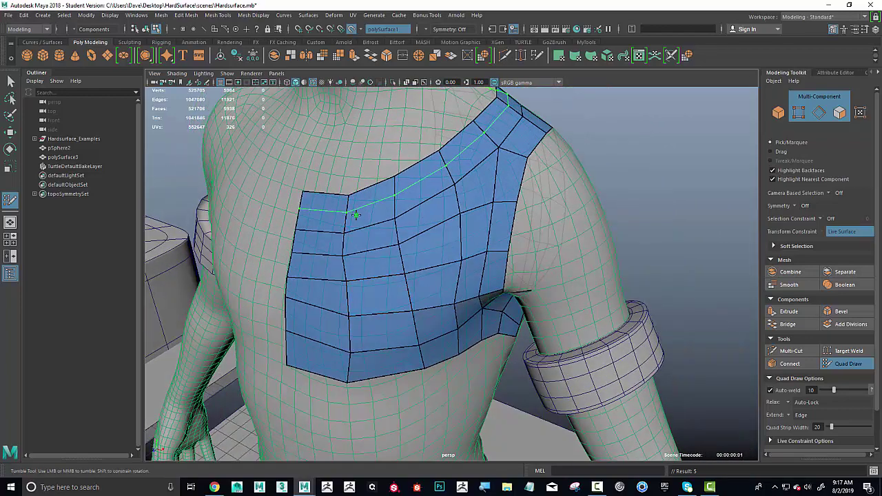
{"action": "left_click_drag", "start_coordinate": [455, 222], "coordinate": [451, 218], "text": "alt"}
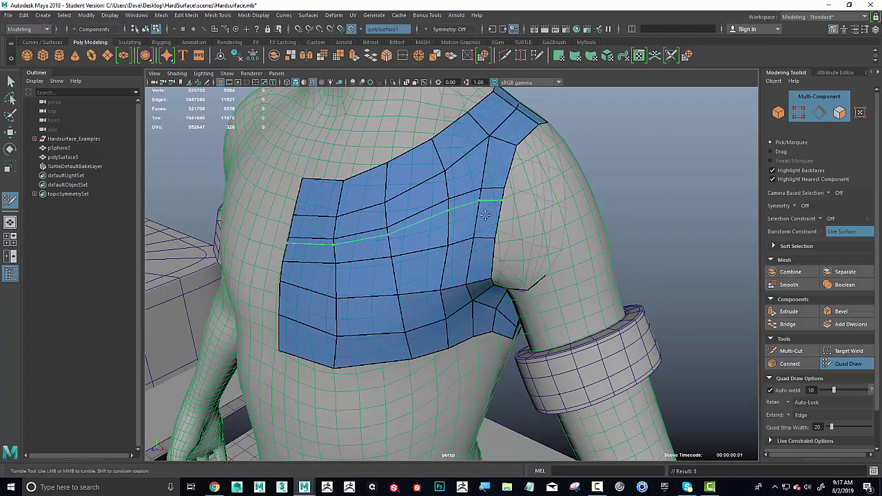
Step: Extend the half vest's lower border edge loop down the torso from below the chest toward the waist
{"action": "left_click_drag", "start_coordinate": [482, 222], "coordinate": [292, 196], "text": "alt"}
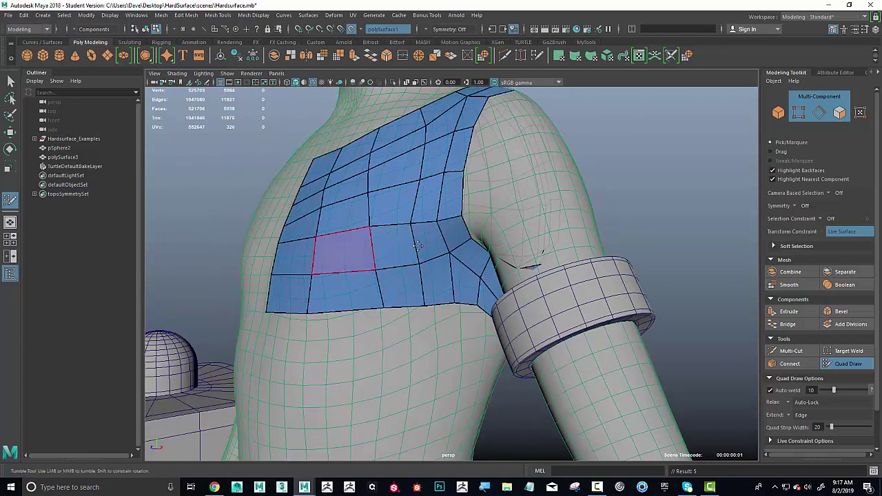
{"action": "left_click_drag", "start_coordinate": [448, 282], "coordinate": [282, 297], "text": "alt"}
{"action": "left_click_drag", "start_coordinate": [543, 310], "coordinate": [568, 306], "text": "alt"}
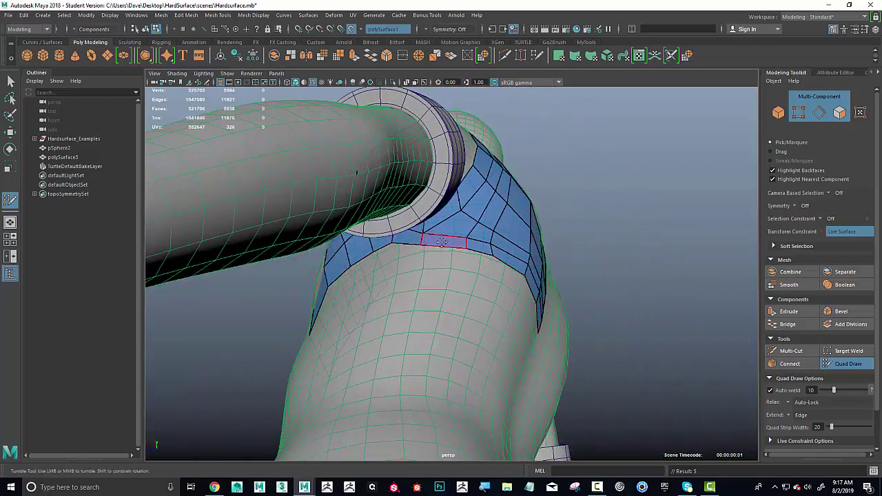
{"action": "left_click_drag", "start_coordinate": [383, 260], "coordinate": [491, 238], "text": "alt"}
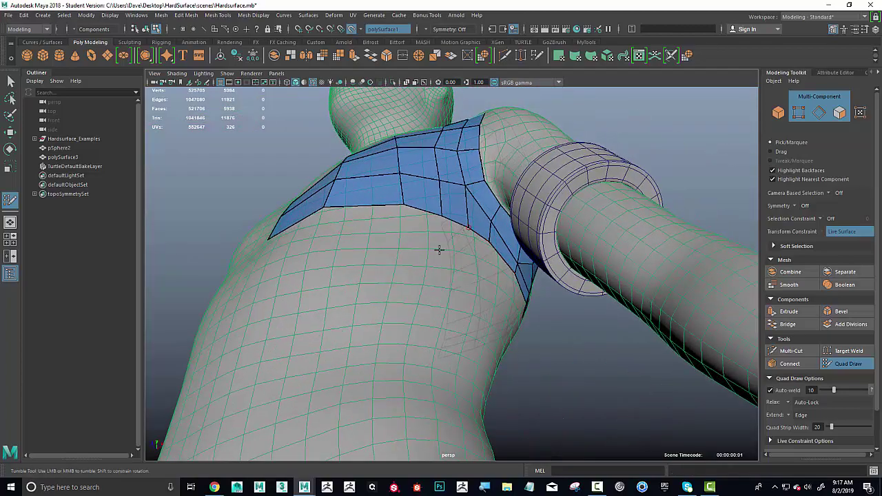
{"action": "left_click_drag", "start_coordinate": [435, 255], "coordinate": [394, 318], "text": "alt"}
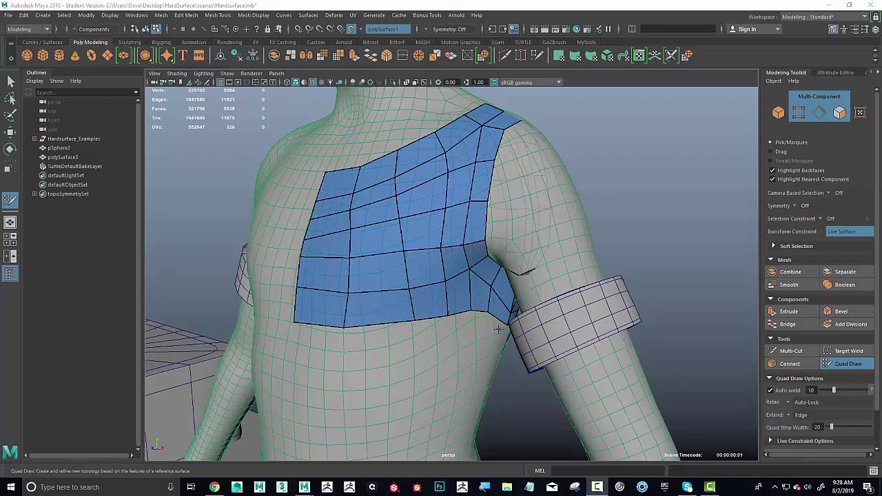
{"action": "left_click_drag", "start_coordinate": [455, 305], "coordinate": [473, 292], "text": "alt"}
{"action": "right_click_drag", "start_coordinate": [331, 304], "coordinate": [360, 303], "text": "alt"}
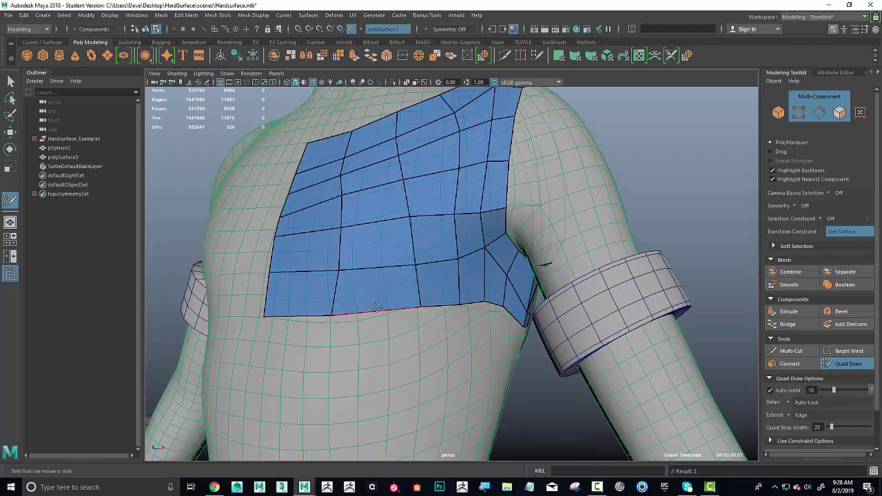
{"action": "left_click_drag", "start_coordinate": [543, 324], "coordinate": [374, 323], "text": "alt"}
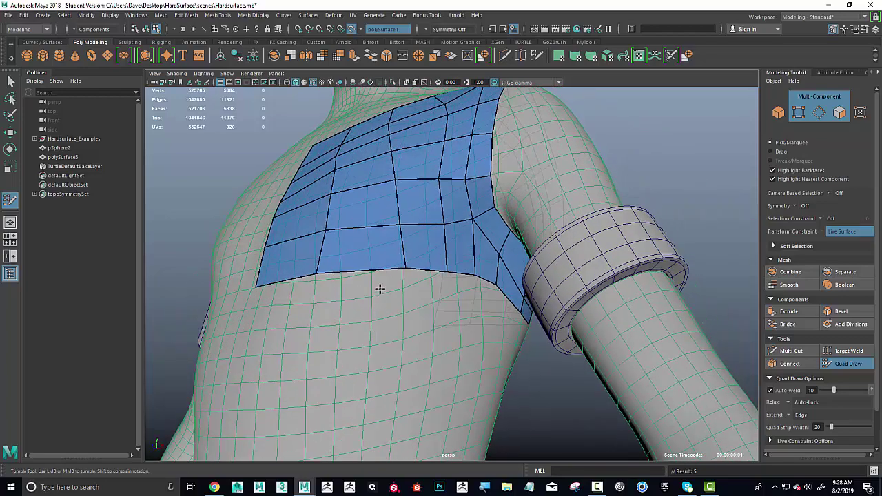
{"action": "key", "text": "Tab"}
{"action": "left_click_drag", "start_coordinate": [378, 279], "coordinate": [374, 421]}
Step: Extend the vest's lower border with further quad rows around the front, side and back down to the hips
{"action": "right_click_drag", "start_coordinate": [457, 359], "coordinate": [350, 339], "text": "alt"}
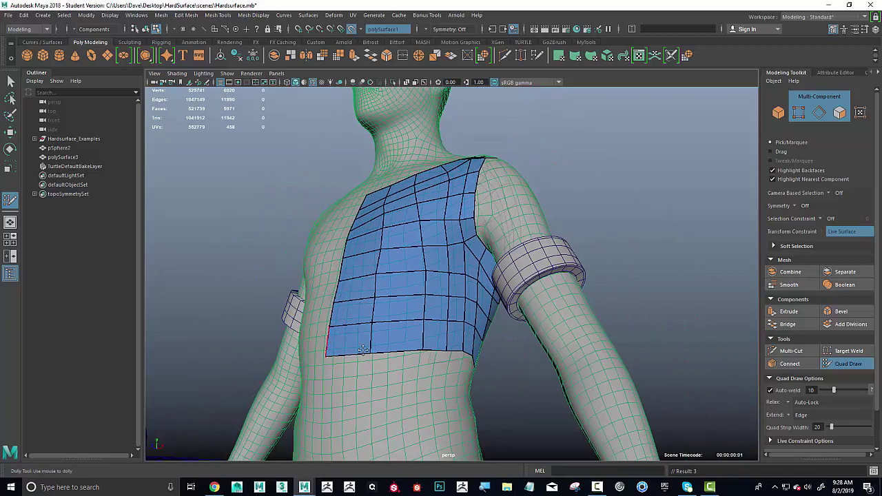
{"action": "left_click_drag", "start_coordinate": [350, 339], "coordinate": [166, 338], "text": "alt"}
{"action": "left_click_drag", "start_coordinate": [441, 365], "coordinate": [468, 328], "text": "alt"}
{"action": "right_click_drag", "start_coordinate": [468, 328], "coordinate": [560, 328], "text": "alt"}
{"action": "mouse_move", "coordinate": [560, 328]}
{"action": "left_mouse_down", "text": "alt"}
{"action": "mouse_move", "coordinate": [423, 368]}
{"action": "mouse_move", "coordinate": [421, 471]}
{"action": "left_mouse_up", "text": "alt"}
{"action": "right_click_drag", "start_coordinate": [483, 371], "coordinate": [365, 352], "text": "alt"}
{"action": "left_click_drag", "start_coordinate": [365, 352], "coordinate": [483, 318], "text": "alt"}
{"action": "right_click_drag", "start_coordinate": [482, 318], "coordinate": [460, 314], "text": "alt"}
{"action": "mouse_move", "coordinate": [461, 315]}
{"action": "left_mouse_down", "text": "alt"}
{"action": "mouse_move", "coordinate": [398, 363]}
{"action": "mouse_move", "coordinate": [414, 401]}
{"action": "left_mouse_up", "text": "alt"}
{"action": "left_click_drag", "start_coordinate": [446, 300], "coordinate": [269, 254], "text": "alt"}
{"action": "right_click_drag", "start_coordinate": [269, 254], "coordinate": [429, 290], "text": "alt"}
{"action": "left_click_drag", "start_coordinate": [429, 290], "coordinate": [444, 255], "text": "alt"}
Step: Delete the uneven quads in the bottom row on the lower back and fill the gap with new quads
{"action": "left_click", "coordinate": [430, 305], "text": "ctrl+shift"}
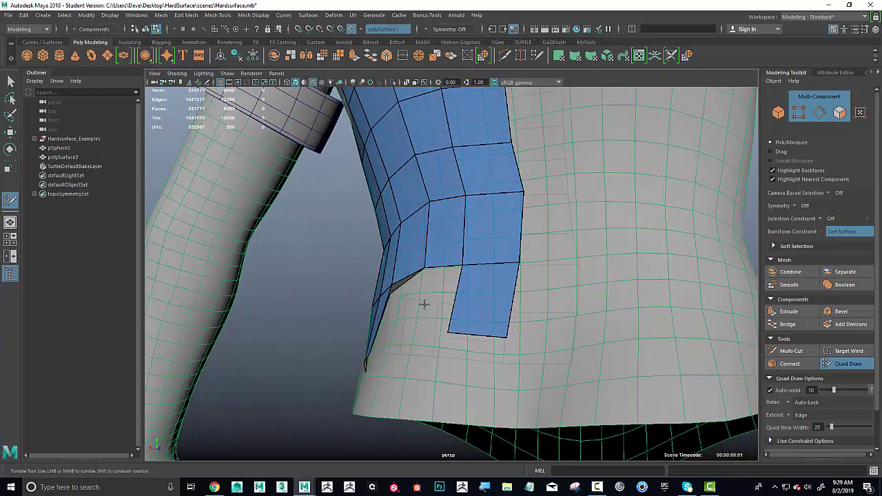
{"action": "left_click_drag", "start_coordinate": [423, 305], "coordinate": [414, 282], "text": "alt"}
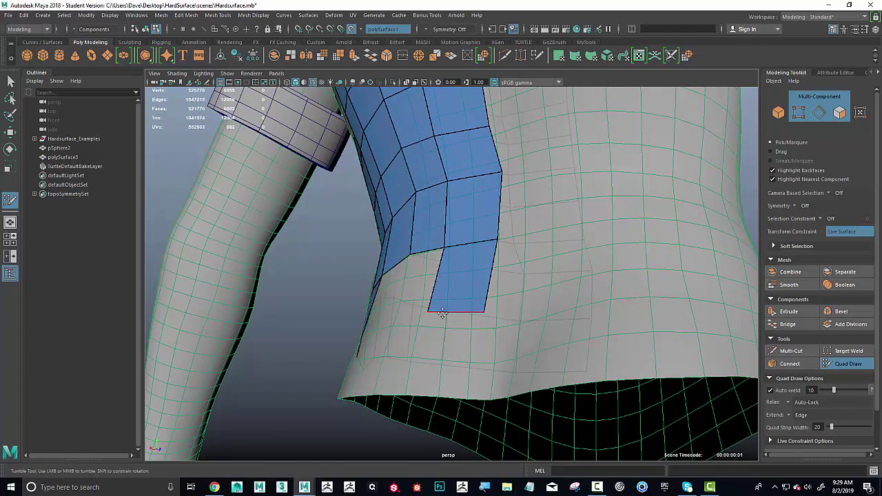
{"action": "mouse_move", "coordinate": [447, 314]}
{"action": "left_mouse_down", "text": "alt"}
{"action": "mouse_move", "coordinate": [500, 317]}
{"action": "mouse_move", "coordinate": [527, 329]}
{"action": "left_mouse_up", "text": "alt"}
{"action": "left_click", "coordinate": [506, 324], "text": "shift"}
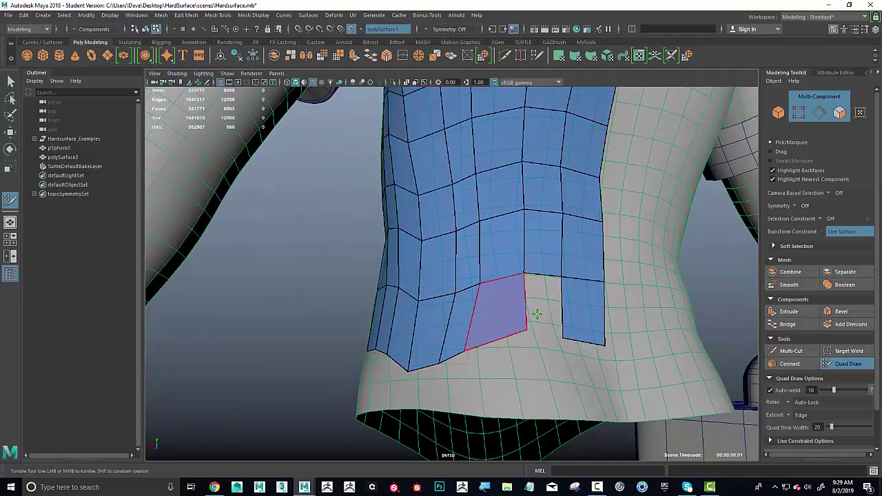
{"action": "left_click", "coordinate": [542, 313], "text": "shift"}
Step: Relax the vest mesh's points over the front and side of the torso to even out the quads
{"action": "left_click_drag", "start_coordinate": [471, 328], "coordinate": [572, 332], "text": "alt"}
{"action": "right_click_drag", "start_coordinate": [469, 326], "coordinate": [388, 322], "text": "alt"}
{"action": "mouse_move", "coordinate": [387, 322]}
{"action": "left_mouse_down", "text": "alt"}
{"action": "mouse_move", "coordinate": [407, 343]}
{"action": "mouse_move", "coordinate": [383, 349]}
{"action": "left_mouse_up", "text": "alt"}
{"action": "right_click_drag", "start_coordinate": [383, 349], "coordinate": [413, 328], "text": "alt"}
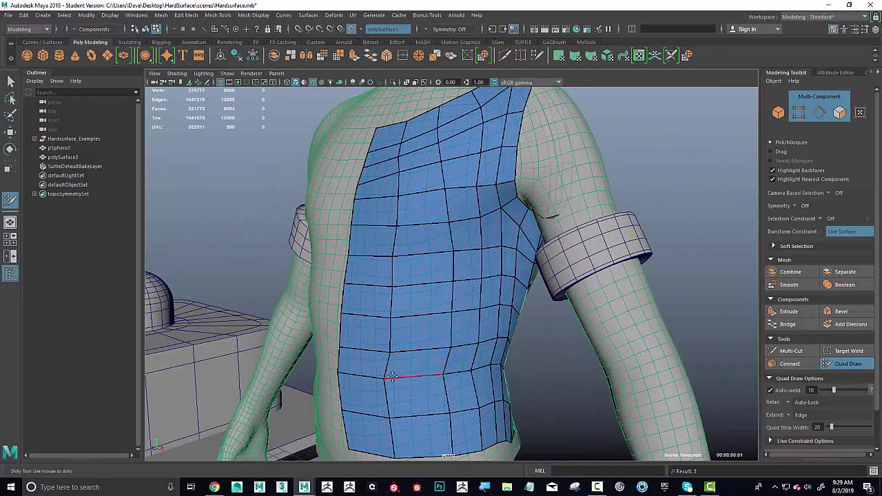
{"action": "mouse_move", "coordinate": [433, 349]}
{"action": "left_mouse_down", "text": "shift"}
{"action": "mouse_move", "coordinate": [455, 303]}
{"action": "mouse_move", "coordinate": [435, 209]}
{"action": "mouse_move", "coordinate": [471, 200]}
{"action": "mouse_move", "coordinate": [432, 172]}
{"action": "mouse_move", "coordinate": [466, 147]}
{"action": "mouse_move", "coordinate": [478, 262]}
{"action": "mouse_move", "coordinate": [442, 240]}
{"action": "mouse_move", "coordinate": [413, 394]}
{"action": "mouse_move", "coordinate": [457, 394]}
{"action": "mouse_move", "coordinate": [475, 359]}
{"action": "mouse_move", "coordinate": [498, 250]}
{"action": "mouse_move", "coordinate": [475, 191]}
{"action": "mouse_move", "coordinate": [474, 201]}
{"action": "mouse_move", "coordinate": [477, 118]}
{"action": "mouse_move", "coordinate": [451, 223]}
{"action": "mouse_move", "coordinate": [421, 172]}
{"action": "mouse_move", "coordinate": [386, 309]}
{"action": "mouse_move", "coordinate": [411, 342]}
{"action": "mouse_move", "coordinate": [410, 409]}
{"action": "mouse_move", "coordinate": [421, 418]}
{"action": "left_mouse_up", "text": "shift"}
{"action": "left_click_drag", "start_coordinate": [518, 310], "coordinate": [469, 361], "text": "alt"}
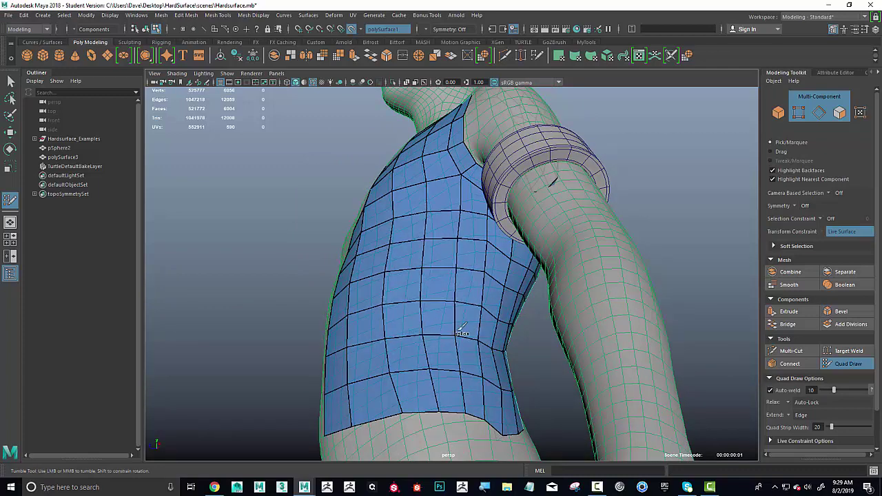
Step: Relax the points across the vest's lower and upper back to even the quad spacing
{"action": "left_click_drag", "start_coordinate": [545, 285], "coordinate": [423, 285], "text": "alt"}
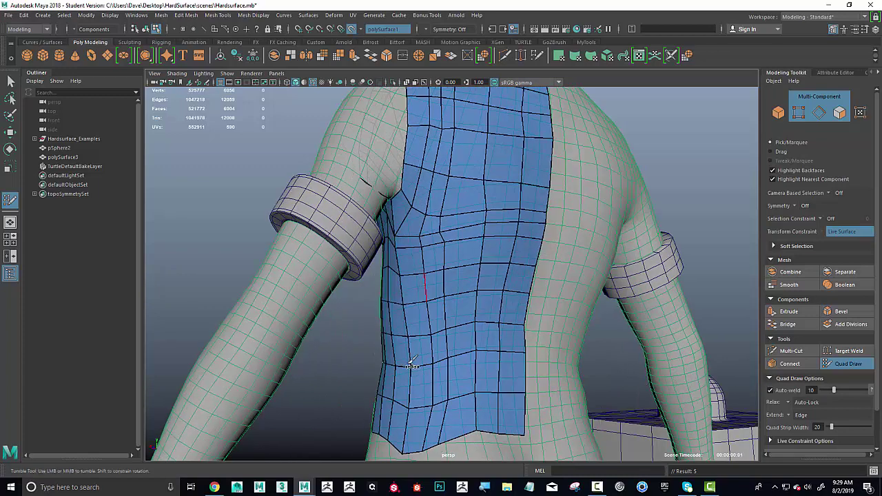
{"action": "mouse_move", "coordinate": [410, 365]}
{"action": "left_mouse_down", "text": "shift"}
{"action": "mouse_move", "coordinate": [451, 211]}
{"action": "mouse_move", "coordinate": [504, 310]}
{"action": "mouse_move", "coordinate": [455, 248]}
{"action": "mouse_move", "coordinate": [421, 280]}
{"action": "mouse_move", "coordinate": [478, 410]}
{"action": "mouse_move", "coordinate": [393, 368]}
{"action": "mouse_move", "coordinate": [457, 306]}
{"action": "mouse_move", "coordinate": [515, 205]}
{"action": "mouse_move", "coordinate": [512, 134]}
{"action": "mouse_move", "coordinate": [490, 377]}
{"action": "mouse_move", "coordinate": [453, 310]}
{"action": "mouse_move", "coordinate": [502, 262]}
{"action": "mouse_move", "coordinate": [508, 177]}
{"action": "mouse_move", "coordinate": [447, 275]}
{"action": "mouse_move", "coordinate": [422, 199]}
{"action": "mouse_move", "coordinate": [417, 339]}
{"action": "mouse_move", "coordinate": [426, 325]}
{"action": "left_mouse_up", "text": "shift"}
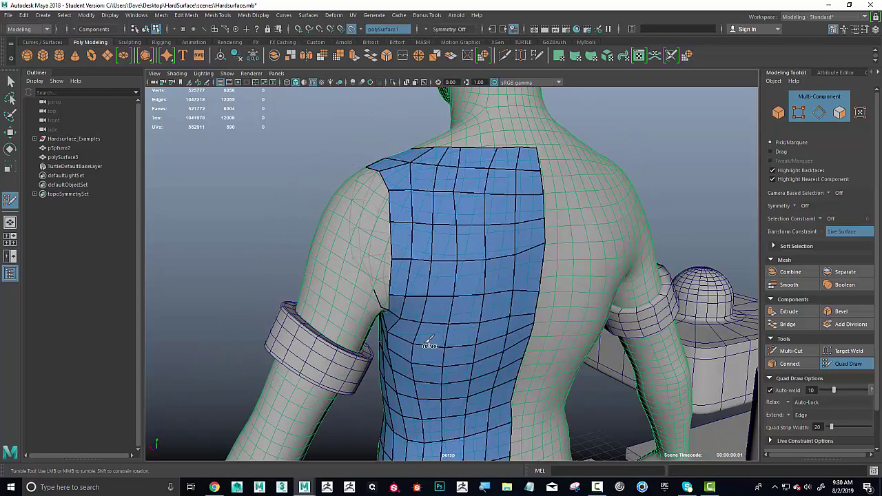
{"action": "left_click_drag", "start_coordinate": [419, 386], "coordinate": [476, 350], "text": "alt"}
{"action": "mouse_move", "coordinate": [434, 370]}
{"action": "left_mouse_down", "text": "shift"}
{"action": "mouse_move", "coordinate": [477, 237]}
{"action": "mouse_move", "coordinate": [493, 217]}
{"action": "mouse_move", "coordinate": [473, 250]}
{"action": "left_mouse_up", "text": "shift"}
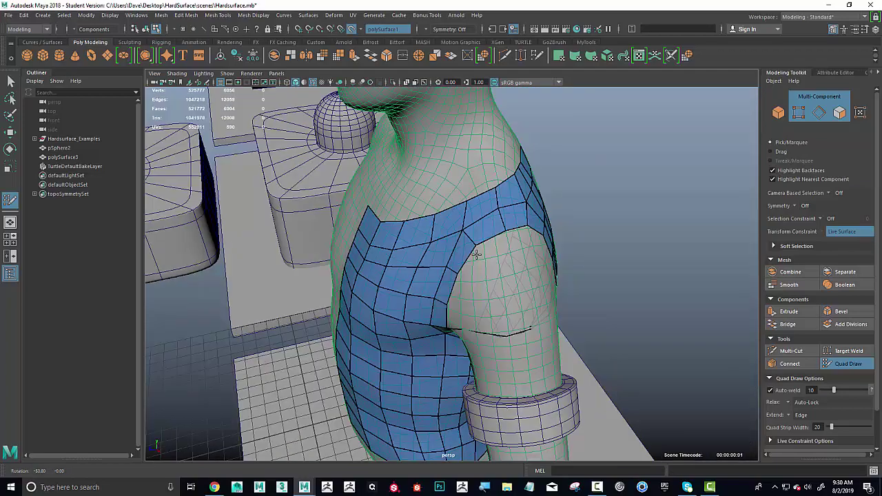
{"action": "mouse_move", "coordinate": [410, 256]}
{"action": "left_mouse_down", "text": "alt"}
{"action": "mouse_move", "coordinate": [428, 247]}
{"action": "mouse_move", "coordinate": [447, 339]}
{"action": "mouse_move", "coordinate": [484, 333]}
{"action": "mouse_move", "coordinate": [406, 289]}
{"action": "mouse_move", "coordinate": [415, 370]}
{"action": "mouse_move", "coordinate": [372, 382]}
{"action": "mouse_move", "coordinate": [395, 305]}
{"action": "mouse_move", "coordinate": [407, 396]}
{"action": "mouse_move", "coordinate": [428, 342]}
{"action": "mouse_move", "coordinate": [465, 360]}
{"action": "left_mouse_up", "text": "alt"}
{"action": "left_click_drag", "start_coordinate": [425, 311], "coordinate": [391, 313], "text": "alt"}
{"action": "right_click_drag", "start_coordinate": [405, 312], "coordinate": [416, 316], "text": "alt"}
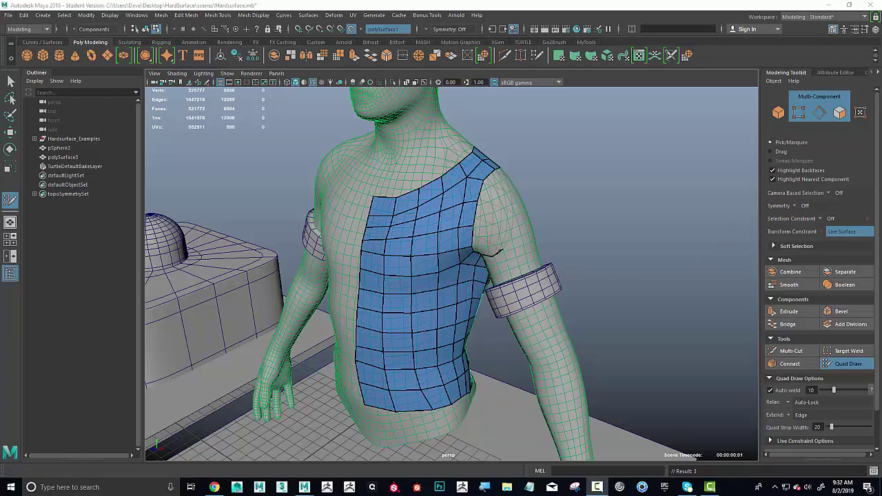
Step: Expand Quad Draw's Keyboard/Mouse Shortcuts section and read through the commands for working outside and inside the quad mesh
{"action": "scroll", "coordinate": [819, 341], "scroll_direction": "down", "scroll_amount": 2}
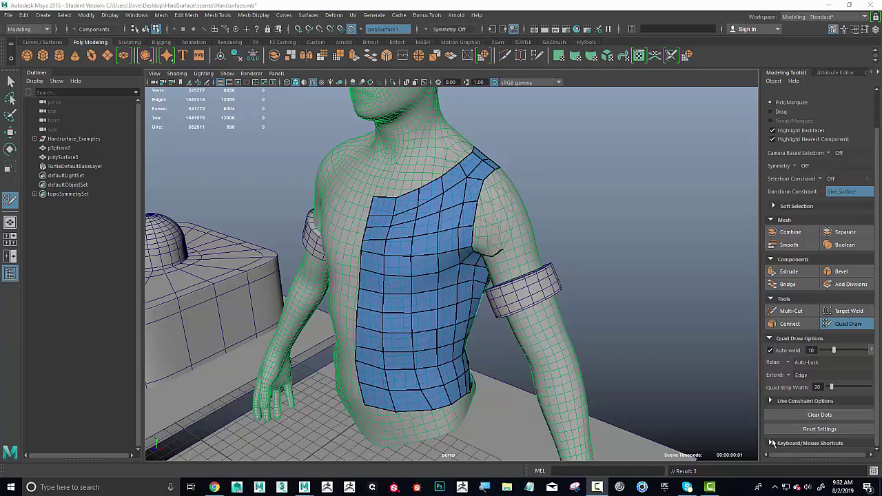
{"action": "left_click", "coordinate": [771, 445]}
{"action": "scroll", "coordinate": [792, 352], "scroll_direction": "down", "scroll_amount": 10}
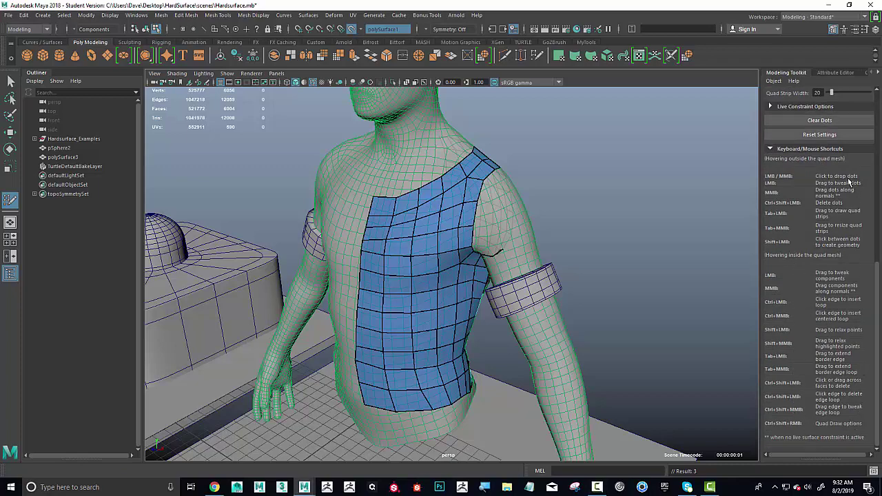
{"action": "scroll", "coordinate": [821, 304], "scroll_direction": "up", "scroll_amount": 10}
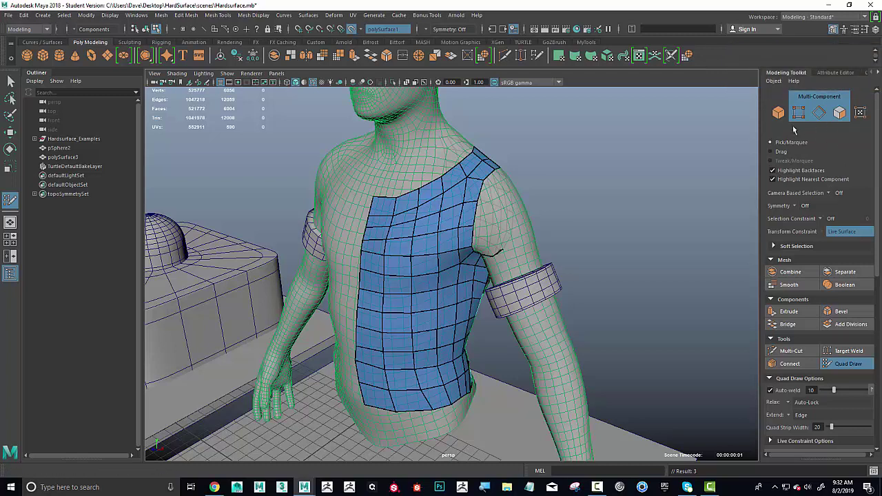
{"action": "scroll", "coordinate": [836, 192], "scroll_direction": "down", "scroll_amount": 10}
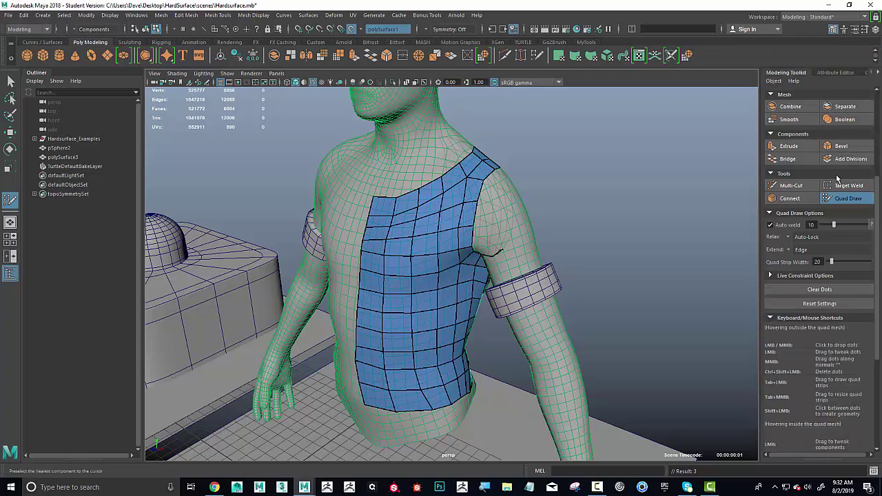
{"action": "scroll", "coordinate": [827, 178], "scroll_direction": "down", "scroll_amount": 4}
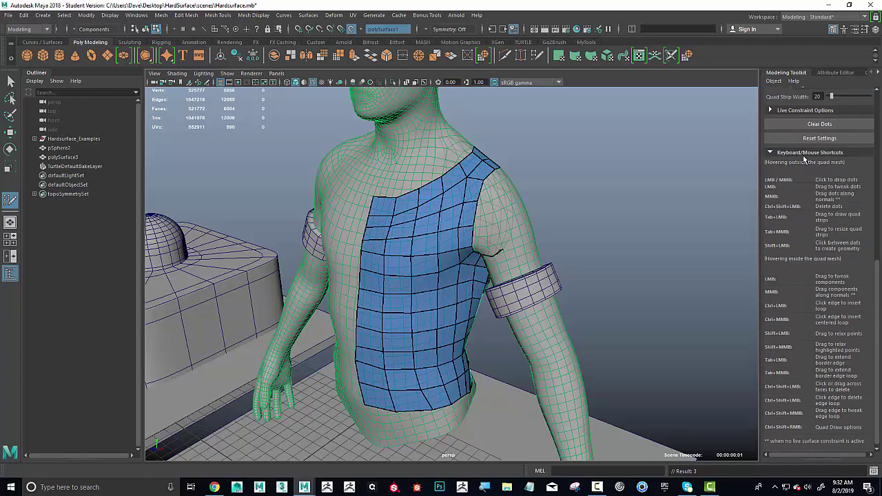
{"action": "scroll", "coordinate": [803, 155], "scroll_direction": "down", "scroll_amount": 1}
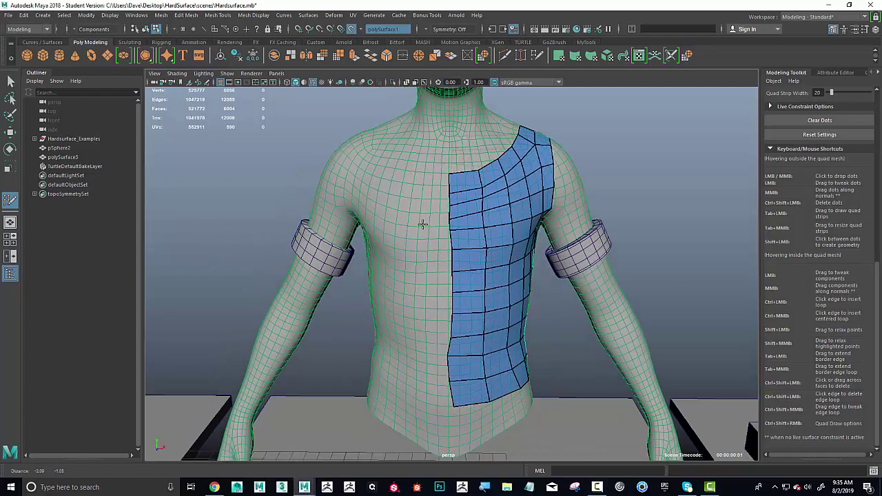
Step: Align the vertices along the vest's front edge with the body's centre line, from the chest down to the bottom corner
{"action": "scroll", "coordinate": [524, 228], "scroll_direction": "up", "scroll_amount": 5}
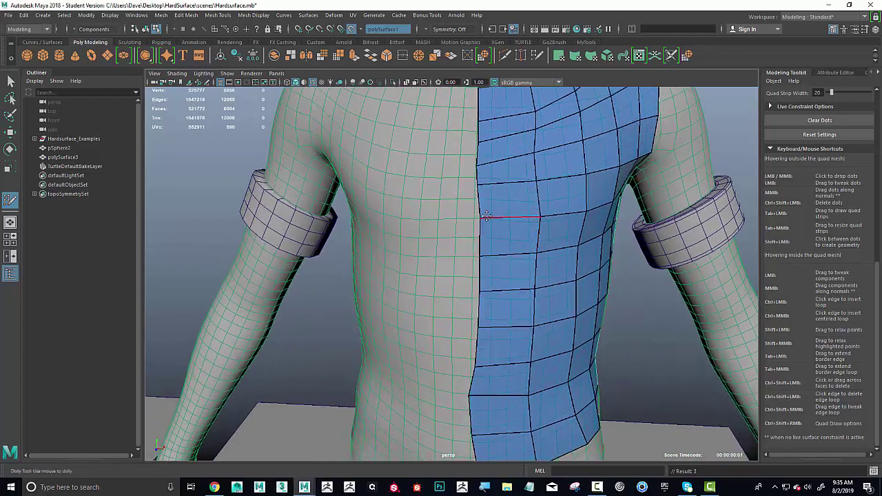
{"action": "left_click_drag", "start_coordinate": [481, 217], "coordinate": [476, 216]}
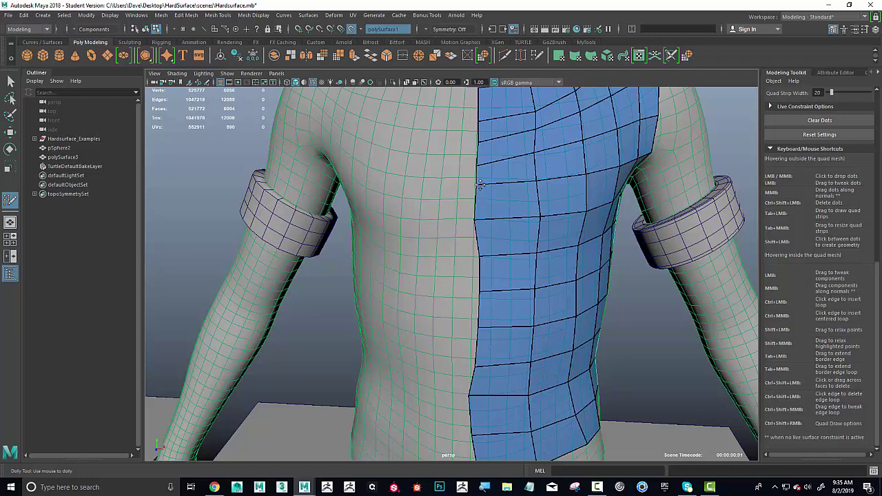
{"action": "left_click_drag", "start_coordinate": [483, 258], "coordinate": [478, 258]}
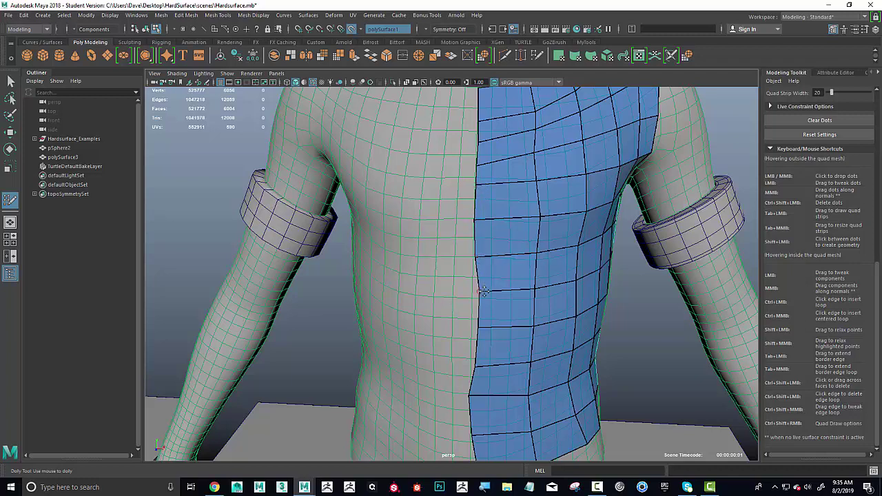
{"action": "left_click_drag", "start_coordinate": [484, 291], "coordinate": [478, 294]}
{"action": "left_click_drag", "start_coordinate": [482, 328], "coordinate": [476, 328]}
{"action": "left_click_drag", "start_coordinate": [475, 366], "coordinate": [472, 367]}
{"action": "middle_click_drag", "start_coordinate": [490, 362], "coordinate": [482, 244], "text": "alt"}
{"action": "left_click_drag", "start_coordinate": [472, 360], "coordinate": [467, 357]}
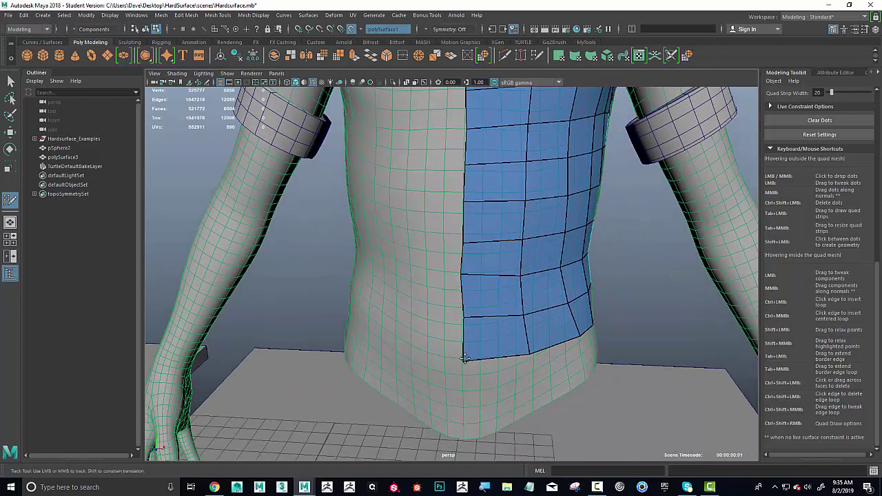
{"action": "left_click_drag", "start_coordinate": [461, 277], "coordinate": [463, 277]}
Step: Align the vertices along the vest's back edge with the spine's centre line, including the bottom corner
{"action": "middle_click_drag", "start_coordinate": [494, 218], "coordinate": [512, 325], "text": "alt"}
{"action": "left_click_drag", "start_coordinate": [637, 317], "coordinate": [430, 237], "text": "alt"}
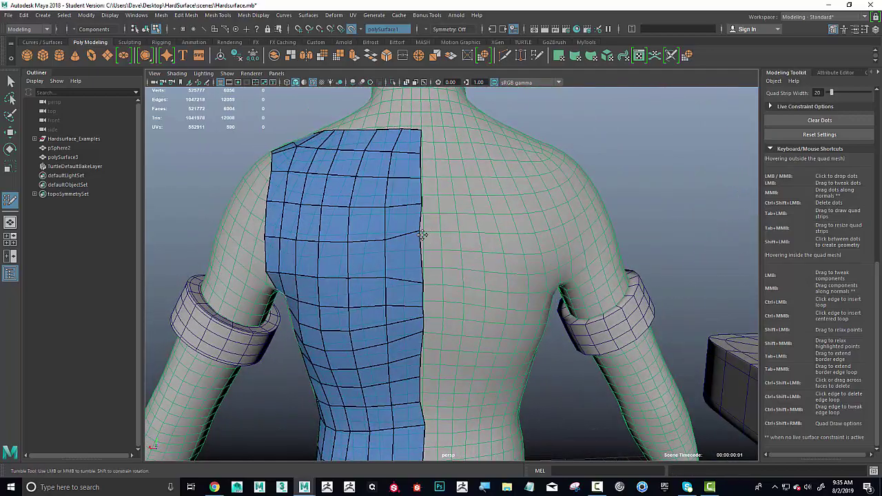
{"action": "middle_click_drag", "start_coordinate": [453, 246], "coordinate": [444, 218], "text": "alt"}
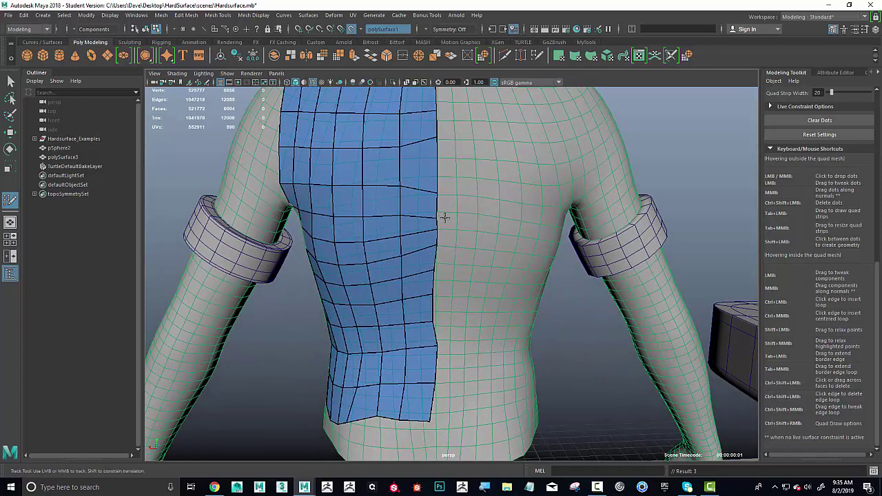
{"action": "left_click_drag", "start_coordinate": [437, 192], "coordinate": [437, 190]}
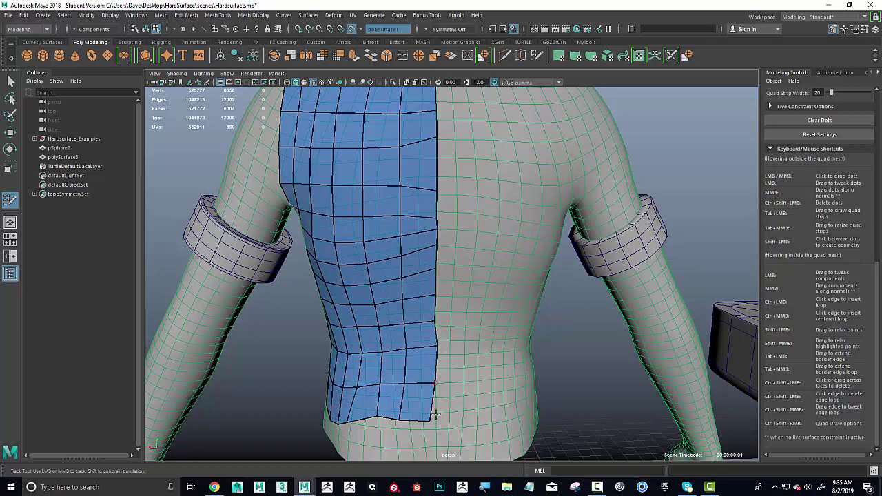
{"action": "left_click_drag", "start_coordinate": [430, 420], "coordinate": [438, 420]}
Step: Exit Quad Draw and select the half vest mesh as a whole in Object Mode
{"action": "right_click_drag", "start_coordinate": [459, 298], "coordinate": [385, 330], "text": "alt"}
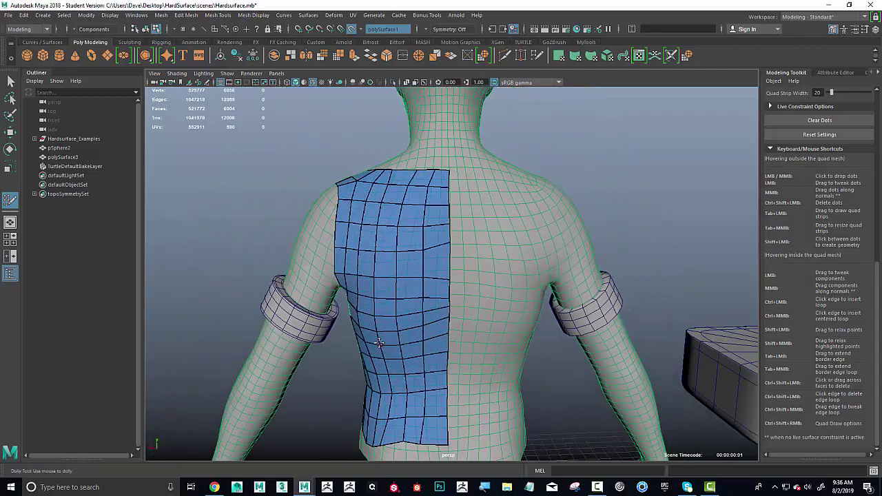
{"action": "left_click_drag", "start_coordinate": [386, 331], "coordinate": [593, 303], "text": "alt"}
{"action": "middle_click_drag", "start_coordinate": [482, 301], "coordinate": [483, 229], "text": "alt"}
{"action": "right_click_drag", "start_coordinate": [483, 229], "coordinate": [427, 250], "text": "alt"}
{"action": "left_click_drag", "start_coordinate": [428, 250], "coordinate": [406, 265], "text": "alt"}
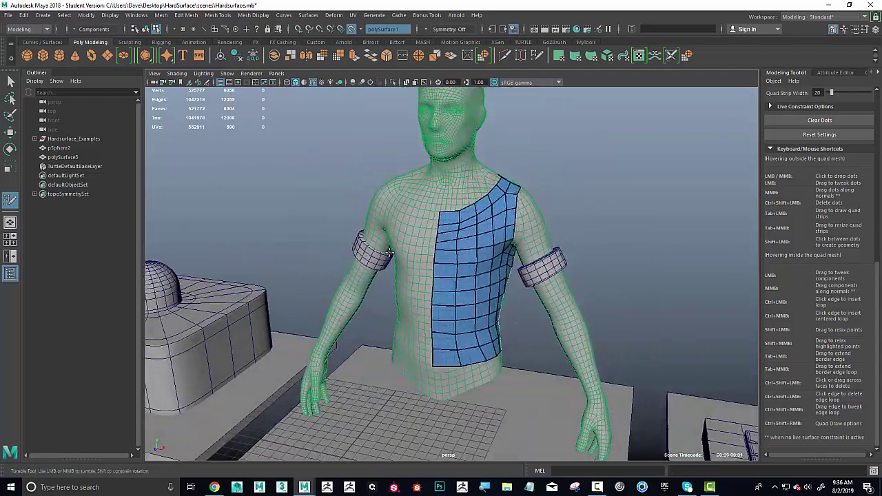
{"action": "right_click_drag", "start_coordinate": [407, 266], "coordinate": [444, 270], "text": "alt"}
{"action": "key", "text": "q"}
{"action": "right_click_drag", "start_coordinate": [506, 199], "coordinate": [546, 181]}
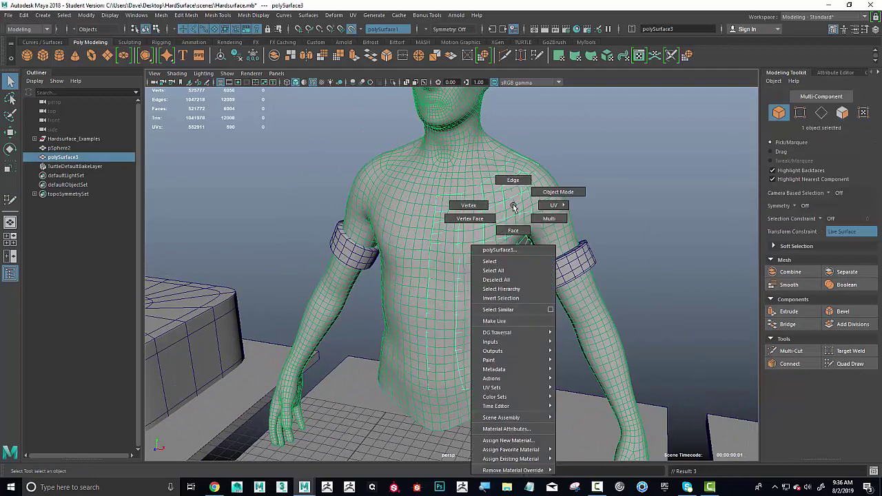
{"action": "right_click_drag", "start_coordinate": [516, 207], "coordinate": [532, 195]}
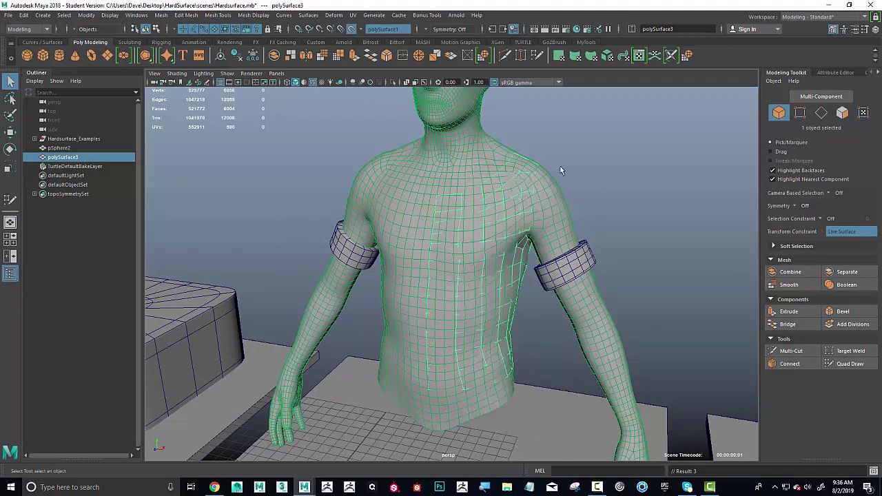
{"action": "mouse_move", "coordinate": [573, 143]}
{"action": "right_mouse_down"}
{"action": "mouse_move", "coordinate": [575, 170]}
{"action": "mouse_move", "coordinate": [576, 160]}
{"action": "right_mouse_up"}
Step: Mirror the half vest mesh about the world Z axis with cut geometry on and borders merged
{"action": "left_click_drag", "start_coordinate": [506, 200], "coordinate": [504, 200], "text": "alt"}
{"action": "key", "text": "3"}
{"action": "scroll", "coordinate": [504, 199], "scroll_direction": "up", "scroll_amount": 1}
{"action": "left_click", "coordinate": [163, 15]}
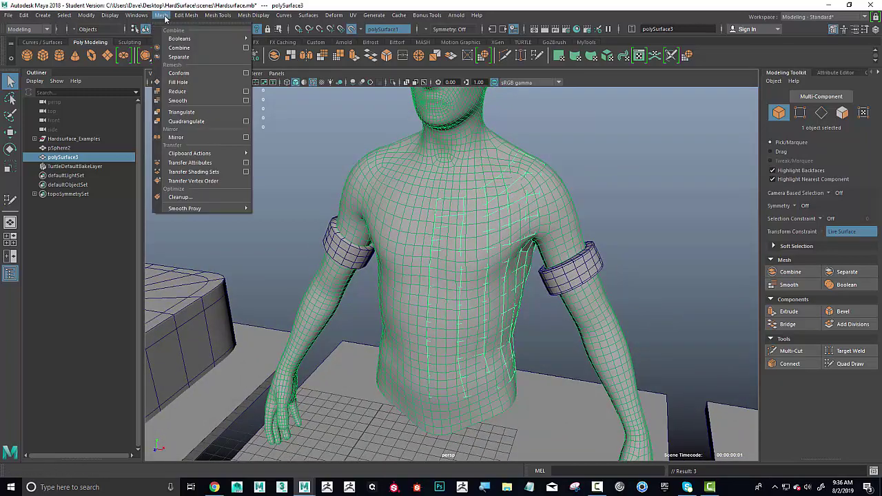
{"action": "left_click", "coordinate": [208, 133]}
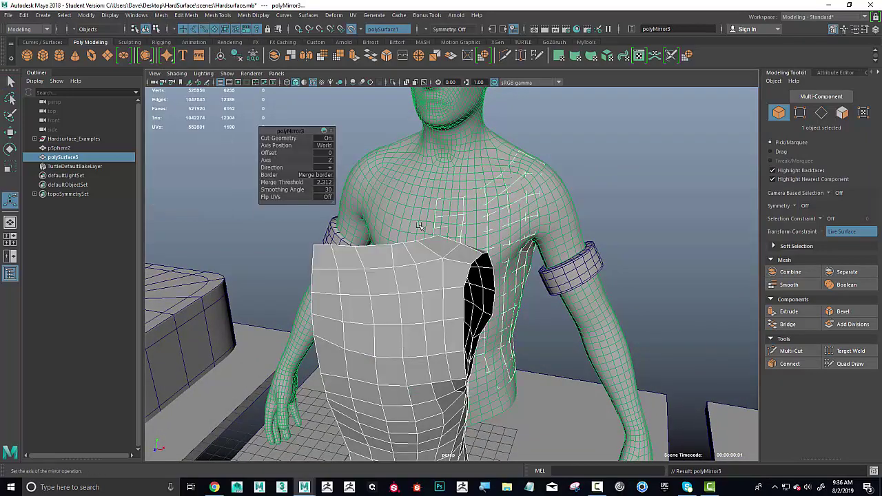
{"action": "left_click_drag", "start_coordinate": [422, 225], "coordinate": [405, 198], "text": "alt"}
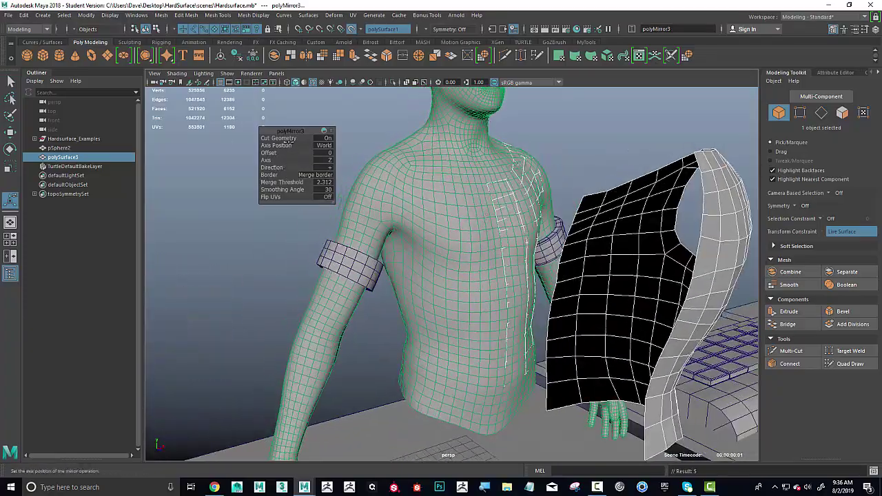
{"action": "left_click", "coordinate": [328, 161]}
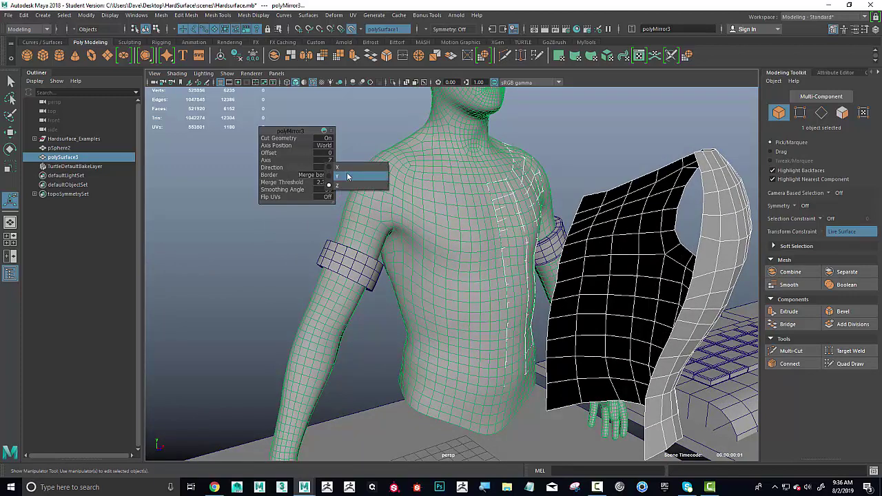
{"action": "left_click", "coordinate": [347, 172]}
{"action": "left_click", "coordinate": [329, 160]}
{"action": "left_click", "coordinate": [337, 168]}
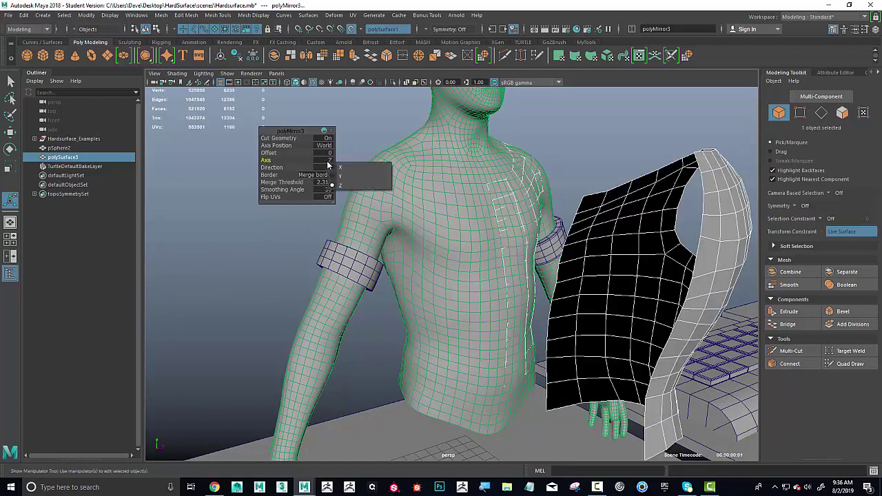
{"action": "key", "text": "ctrl+z"}
{"action": "key", "text": "ctrl+z"}
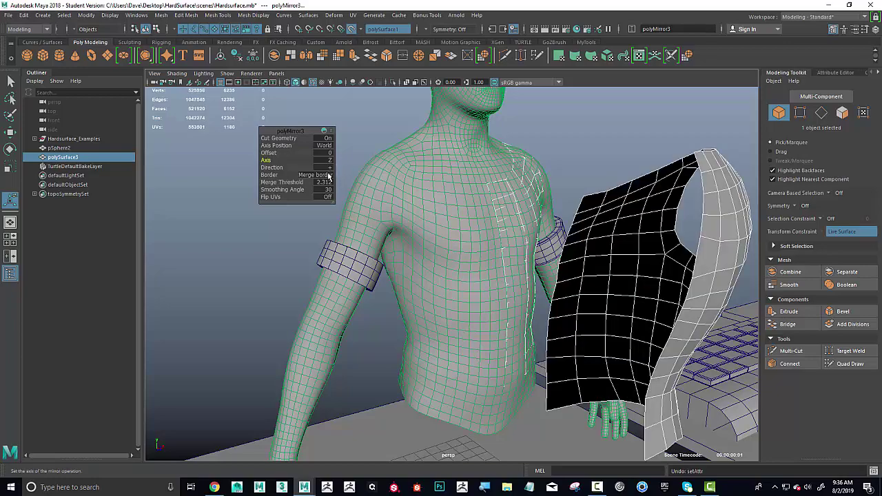
Step: Change the half vest's mirror to the X axis in the negative direction
{"action": "left_click_drag", "start_coordinate": [479, 206], "coordinate": [358, 200], "text": "alt"}
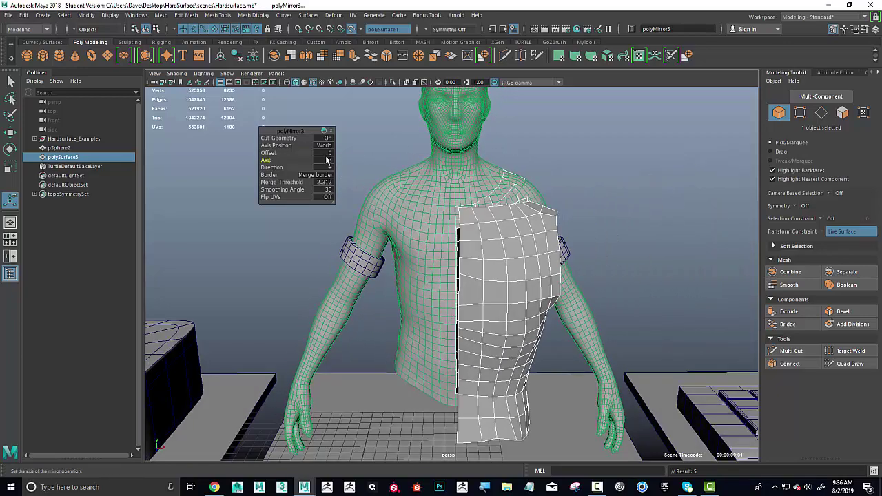
{"action": "left_click", "coordinate": [328, 161]}
{"action": "left_click", "coordinate": [332, 174]}
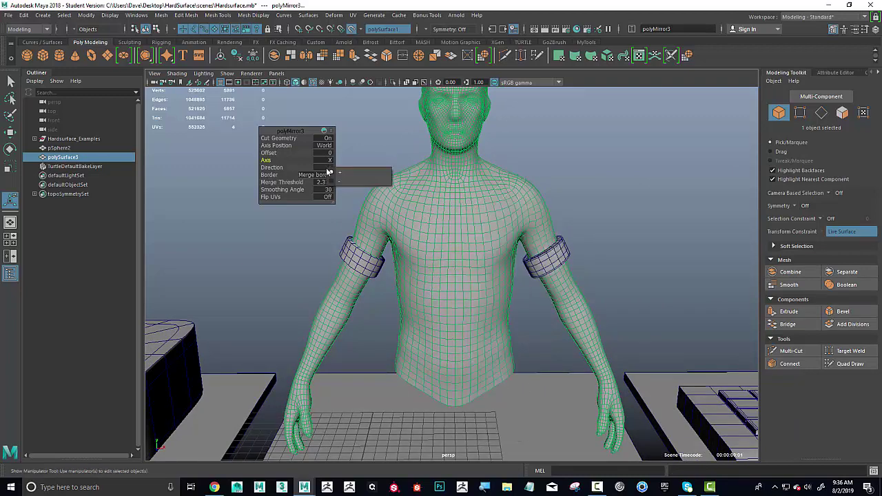
{"action": "left_click", "coordinate": [338, 181]}
{"action": "left_click_drag", "start_coordinate": [340, 180], "coordinate": [412, 224], "text": "alt"}
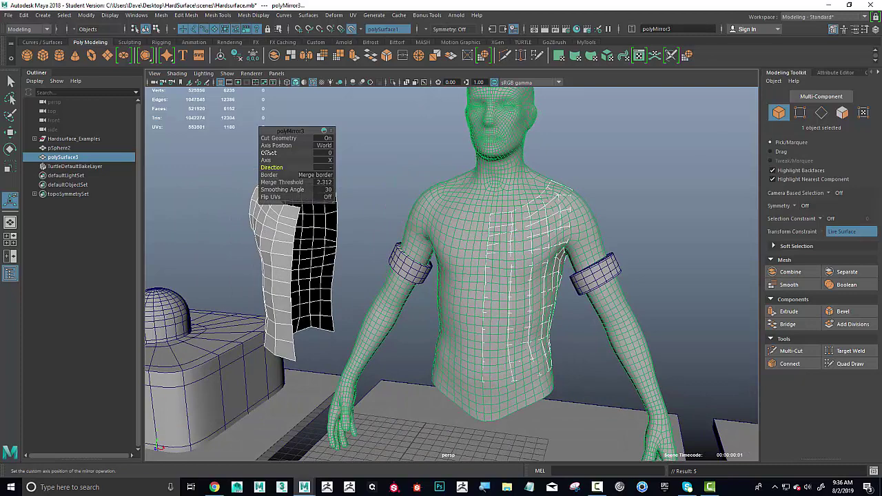
Step: Set the mirror offset to 7.9 so both vest halves meet along the body's centre line
{"action": "left_click", "coordinate": [269, 153]}
{"action": "middle_click_drag", "start_coordinate": [269, 153], "coordinate": [304, 150]}
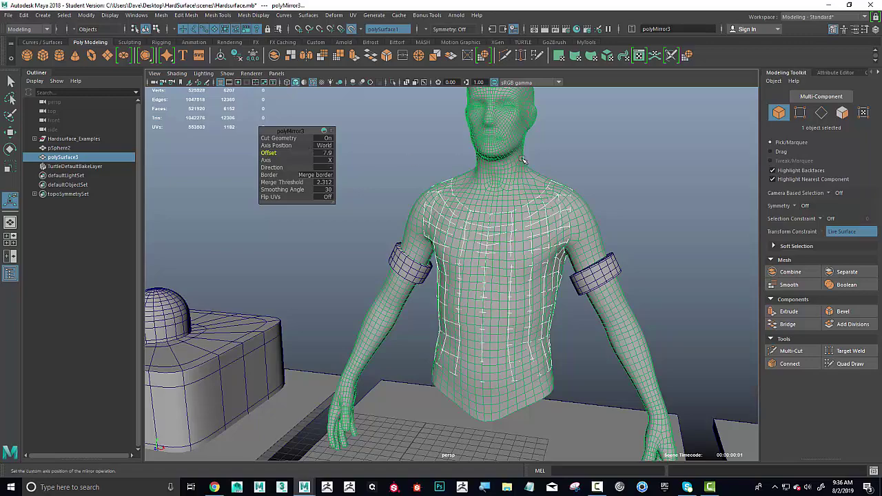
{"action": "mouse_move", "coordinate": [562, 158]}
{"action": "left_mouse_down", "text": "alt"}
{"action": "mouse_move", "coordinate": [585, 152]}
{"action": "mouse_move", "coordinate": [551, 158]}
{"action": "mouse_move", "coordinate": [563, 156]}
{"action": "left_mouse_up", "text": "alt"}
{"action": "right_click_drag", "start_coordinate": [563, 156], "coordinate": [672, 163], "text": "alt"}
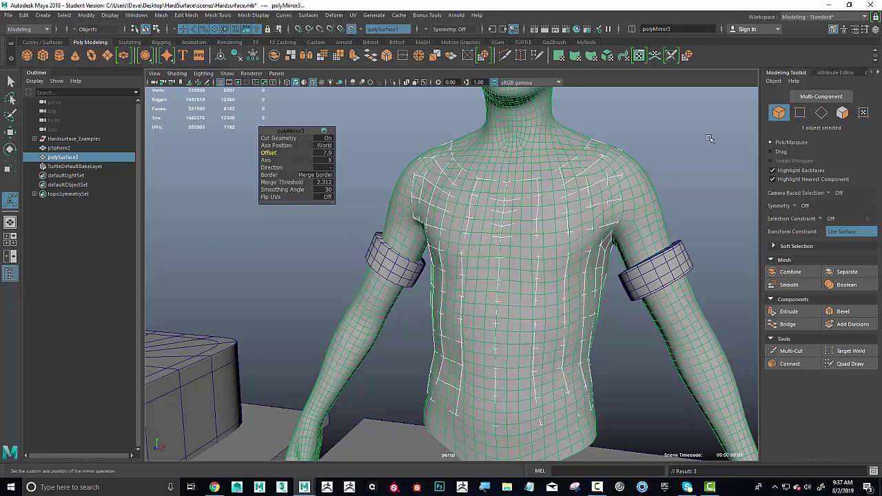
Step: Select all faces of the mirrored vest and extrude them outward to give the armor thickness
{"action": "right_click_drag", "start_coordinate": [652, 142], "coordinate": [648, 172]}
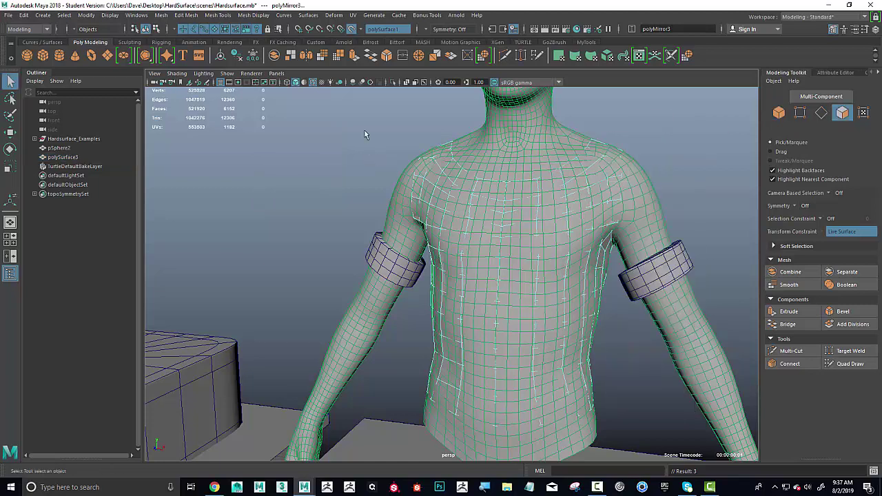
{"action": "left_click_drag", "start_coordinate": [366, 120], "coordinate": [686, 436]}
{"action": "left_click", "coordinate": [161, 14]}
{"action": "mouse_move", "coordinate": [186, 15]}
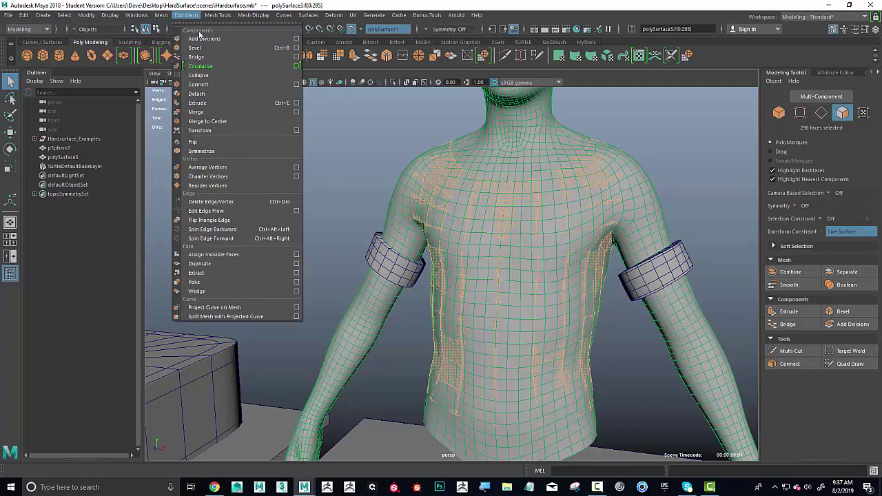
{"action": "left_click", "coordinate": [197, 103]}
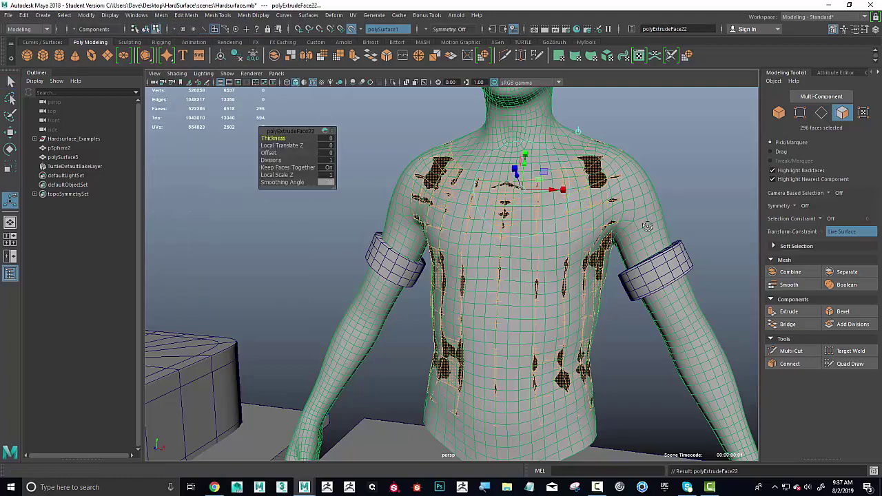
{"action": "left_click_drag", "start_coordinate": [644, 227], "coordinate": [389, 166], "text": "alt"}
Step: Return to Object Mode, select the extruded vest and turn off the body's live surface
{"action": "right_click_drag", "start_coordinate": [506, 132], "coordinate": [560, 119]}
{"action": "left_click", "coordinate": [577, 125]}
{"action": "left_click_drag", "start_coordinate": [577, 126], "coordinate": [637, 188], "text": "alt"}
{"action": "left_click", "coordinate": [571, 213]}
{"action": "left_click_drag", "start_coordinate": [571, 213], "coordinate": [510, 220], "text": "alt"}
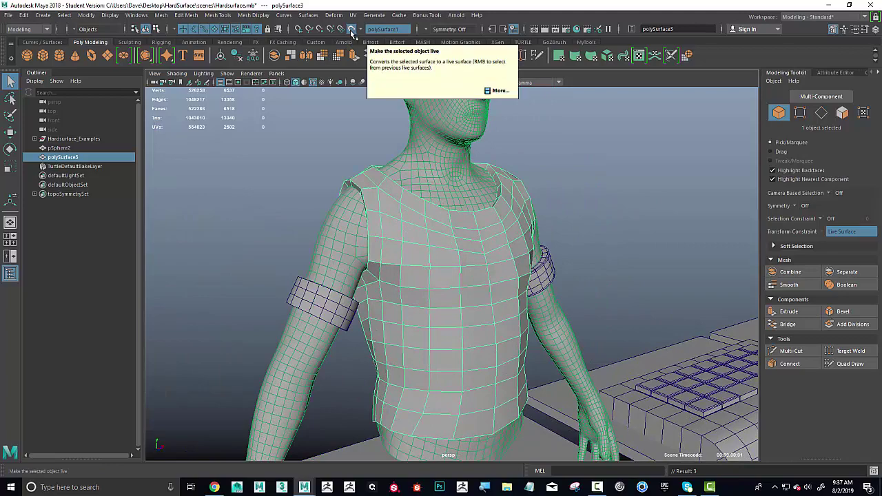
{"action": "left_click", "coordinate": [351, 29]}
Step: Move the extruded vest forward along the Z axis, away from the body's chest
{"action": "left_click_drag", "start_coordinate": [476, 227], "coordinate": [551, 234], "text": "alt"}
{"action": "left_click_drag", "start_coordinate": [456, 235], "coordinate": [381, 225], "text": "alt"}
{"action": "left_click", "coordinate": [10, 133]}
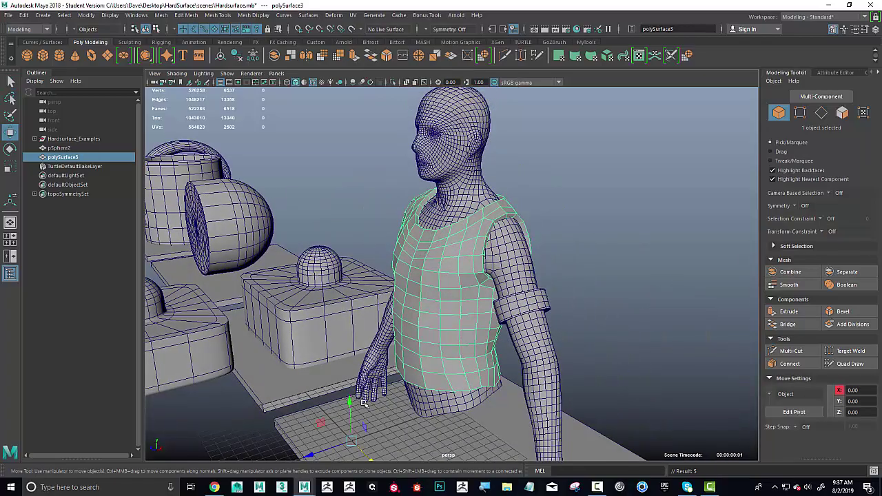
{"action": "left_click_drag", "start_coordinate": [363, 405], "coordinate": [348, 396], "text": "alt"}
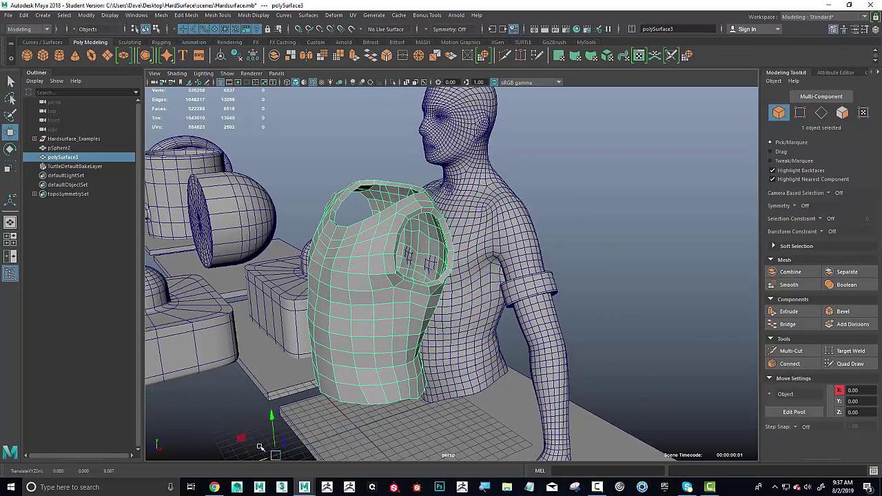